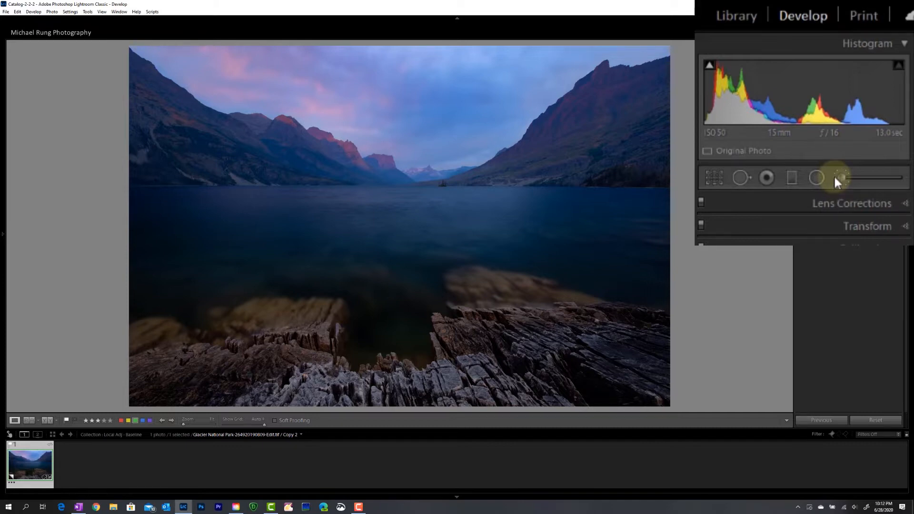
Activate the Graduated Filter and view its list of effect presets
{"action": "left_click", "coordinate": [792, 16]}
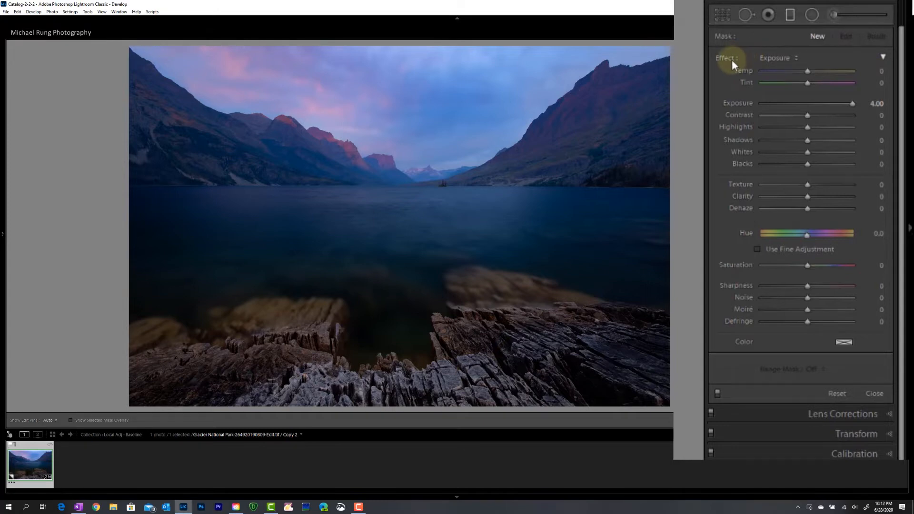
{"action": "left_click", "coordinate": [779, 59]}
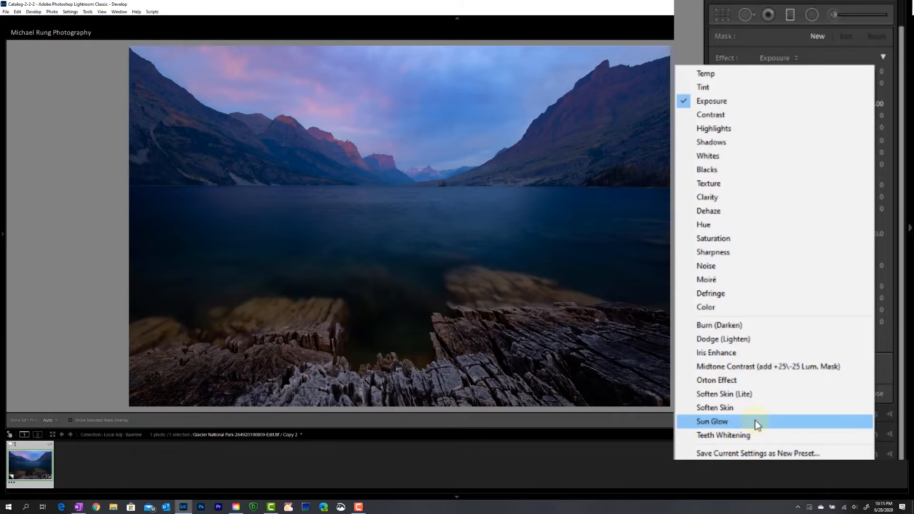
{"action": "left_click", "coordinate": [721, 57]}
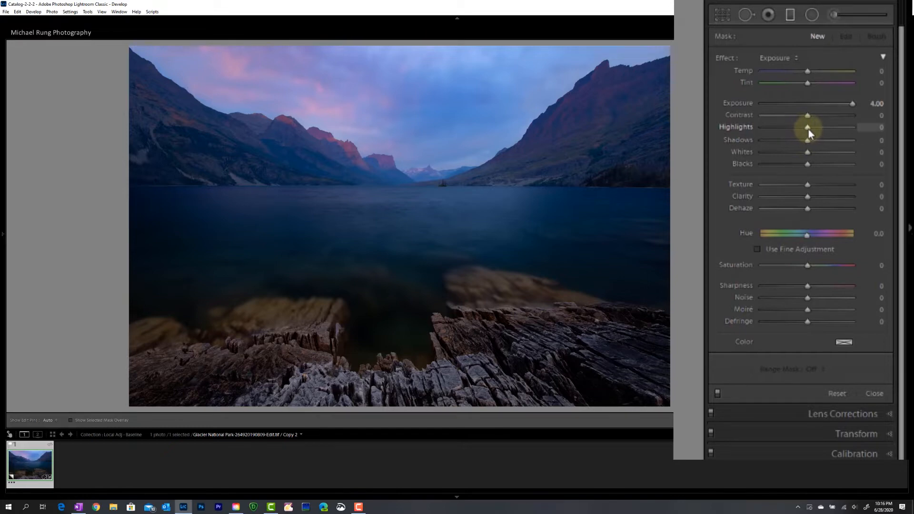
Set the filter's Contrast to 46, Shadows to -70, Blacks to 38, Texture to -48 and Clarity to 38
{"action": "left_click", "coordinate": [828, 115]}
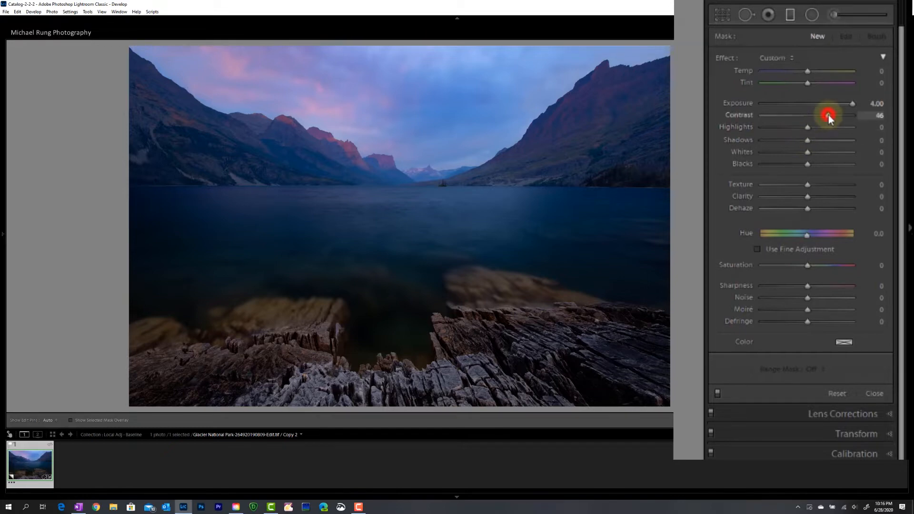
{"action": "left_click", "coordinate": [776, 141]}
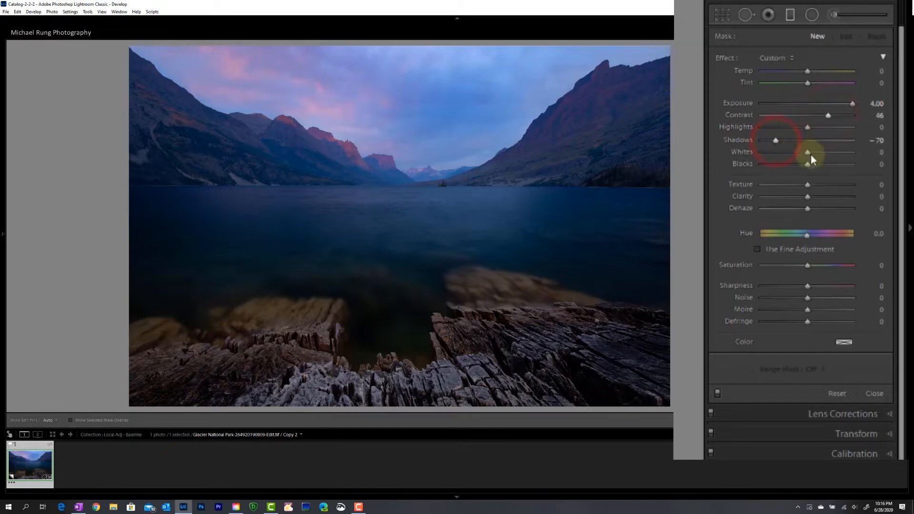
{"action": "left_click", "coordinate": [824, 164]}
{"action": "left_click", "coordinate": [785, 184]}
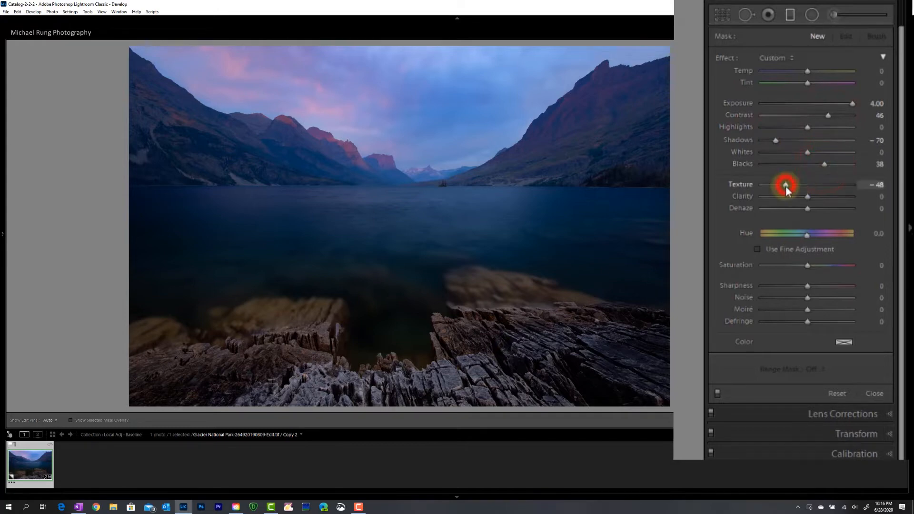
{"action": "left_click", "coordinate": [824, 196]}
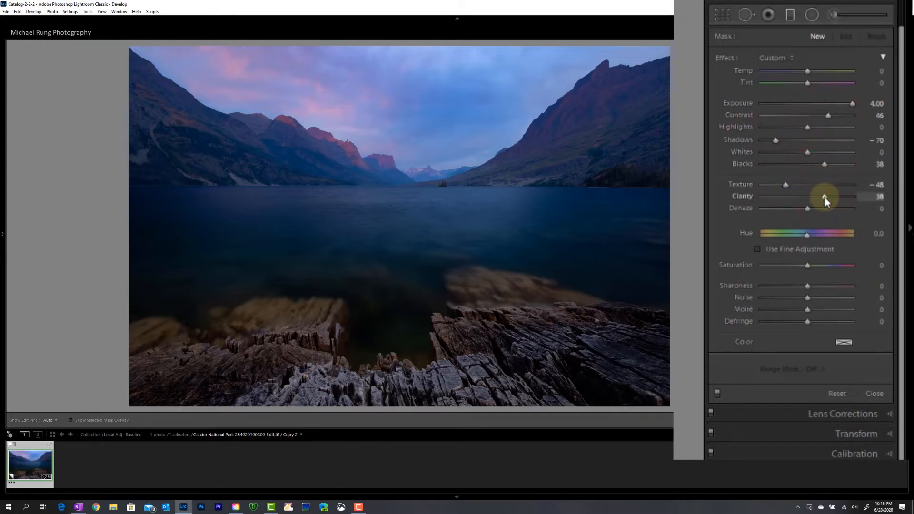
Reset the Clarity, Texture and Blacks sliders individually to their defaults
{"action": "double_click", "coordinate": [823, 196]}
{"action": "double_click", "coordinate": [786, 185]}
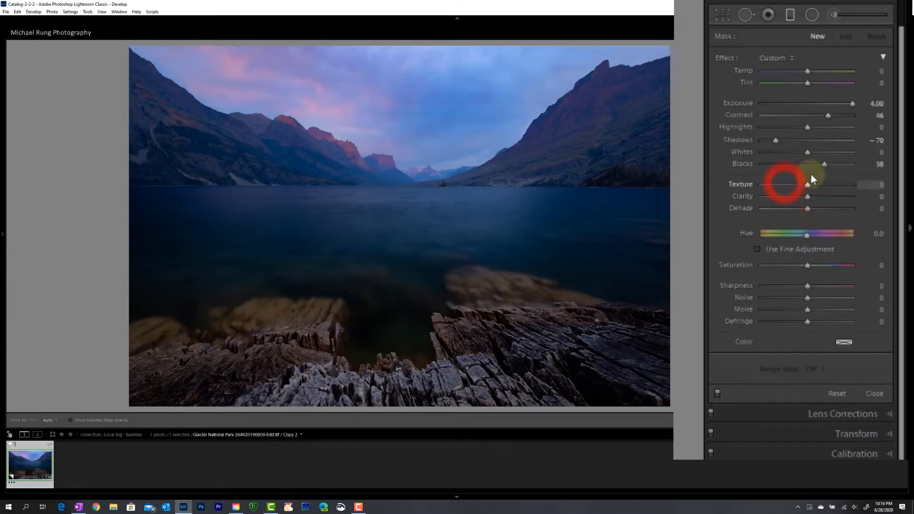
{"action": "double_click", "coordinate": [824, 164]}
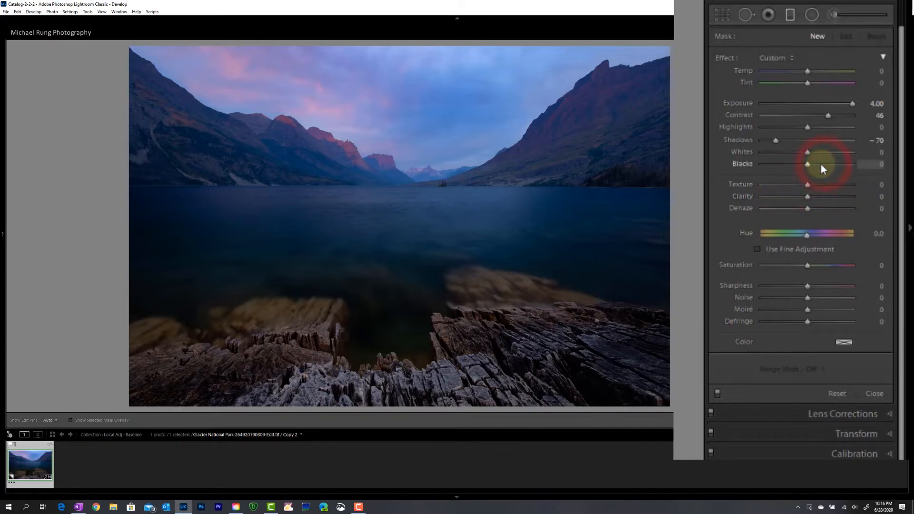
Set Blacks to 45 and Texture to 41, and reset all the filter's effect sliders at once
{"action": "left_click", "coordinate": [826, 167]}
{"action": "left_click", "coordinate": [826, 185]}
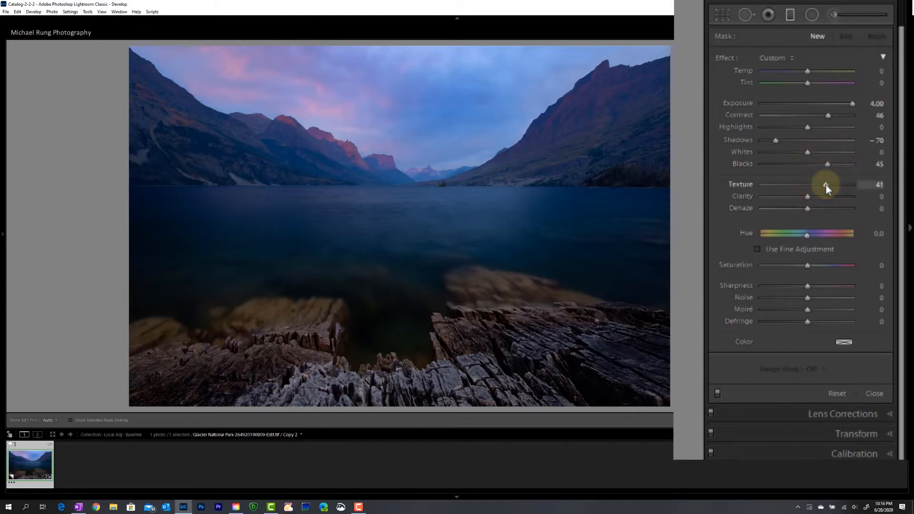
{"action": "double_click", "coordinate": [723, 58]}
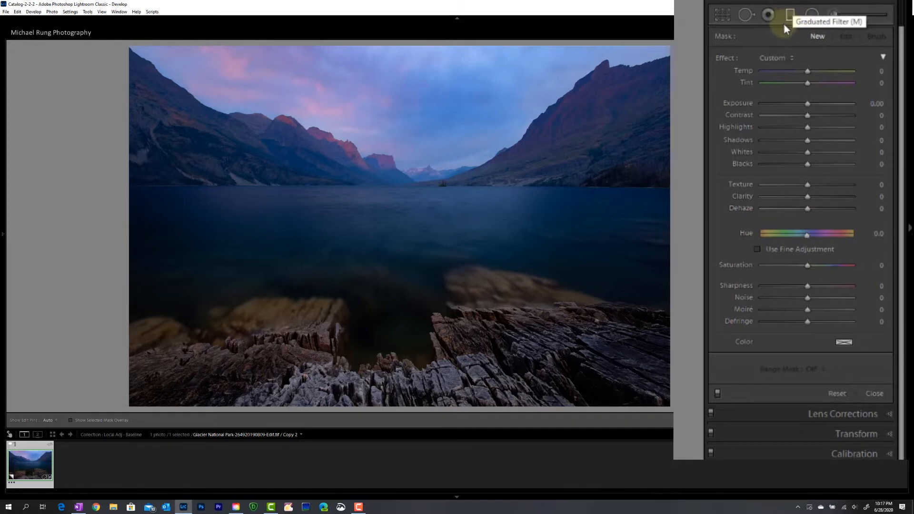
Load the Exposure effect preset and set the filter's Exposure to 4.00
{"action": "left_click", "coordinate": [774, 58]}
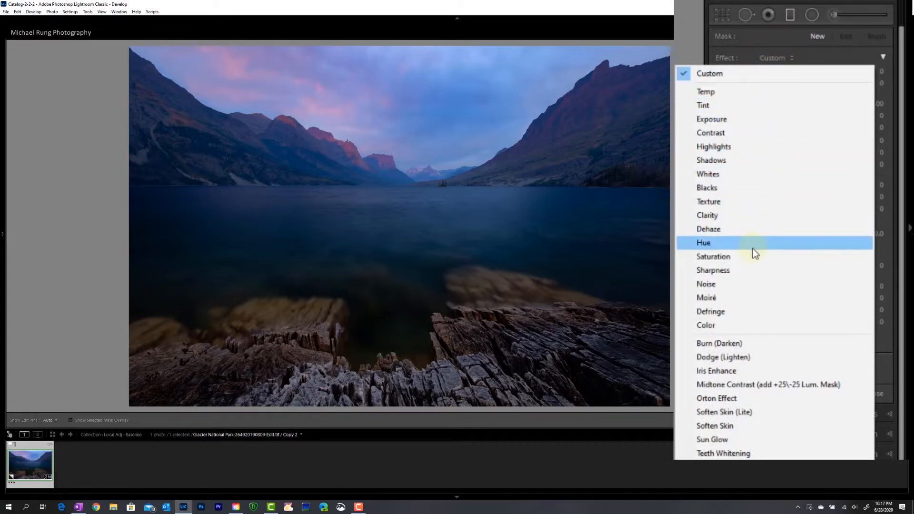
{"action": "left_click", "coordinate": [751, 119]}
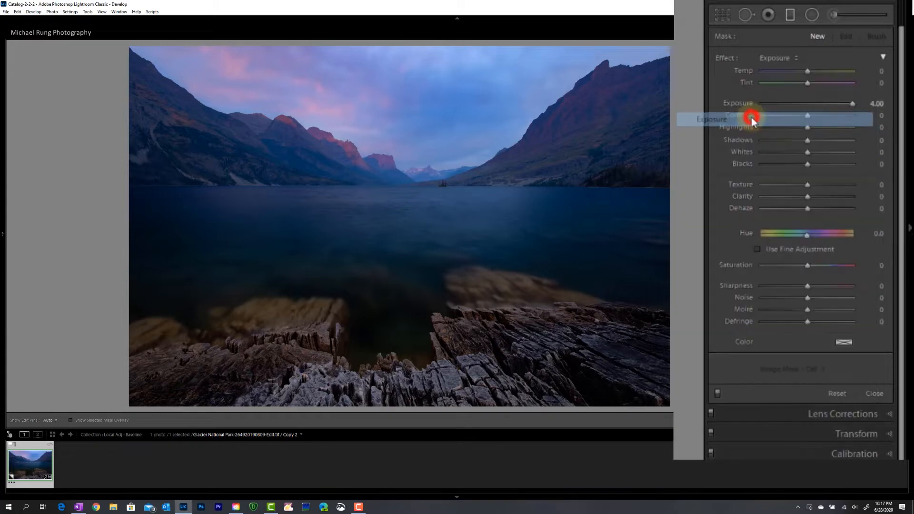
{"action": "double_click", "coordinate": [852, 103]}
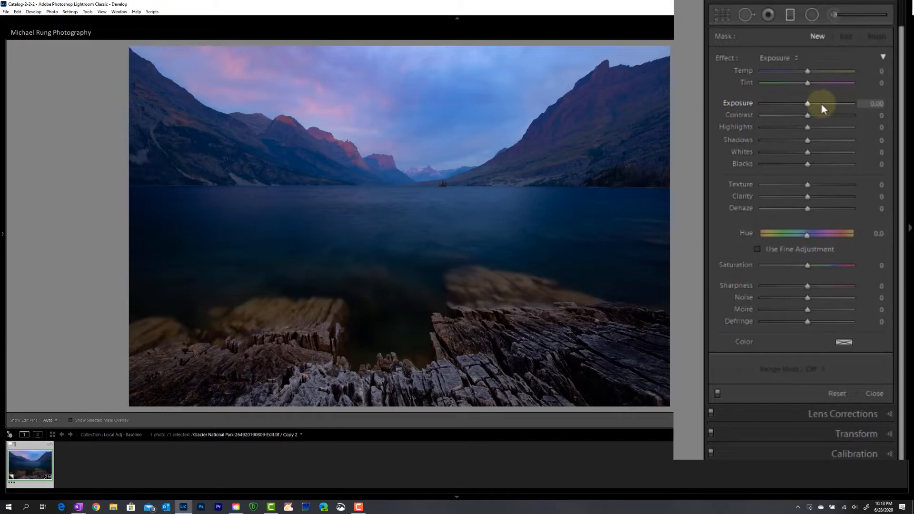
{"action": "left_click_drag", "start_coordinate": [808, 104], "coordinate": [869, 104]}
{"action": "double_click", "coordinate": [852, 105]}
{"action": "left_click_drag", "start_coordinate": [807, 101], "coordinate": [851, 105]}
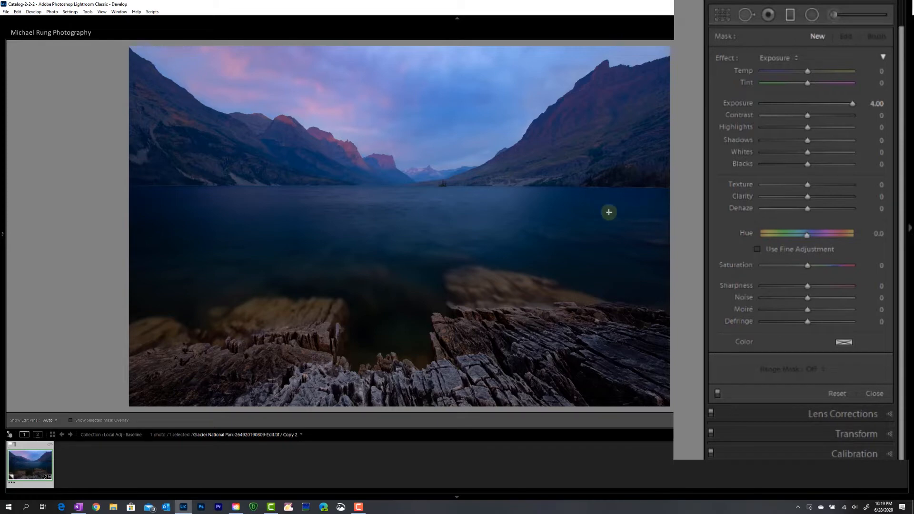
Draw a graduated filter from the photo's right edge inward past the middle of the lake, and delete it
{"action": "left_click", "coordinate": [655, 208]}
{"action": "left_click_drag", "start_coordinate": [645, 207], "coordinate": [389, 209]}
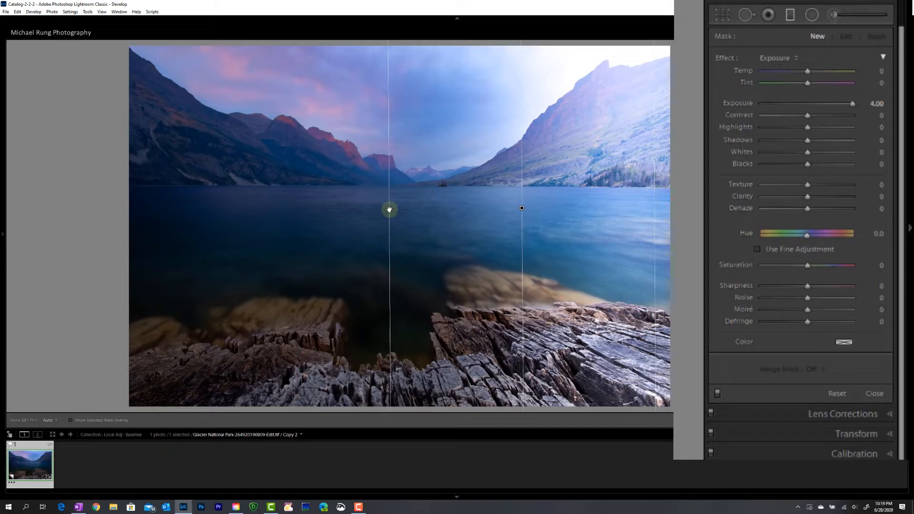
{"action": "left_click_drag", "start_coordinate": [390, 209], "coordinate": [365, 211]}
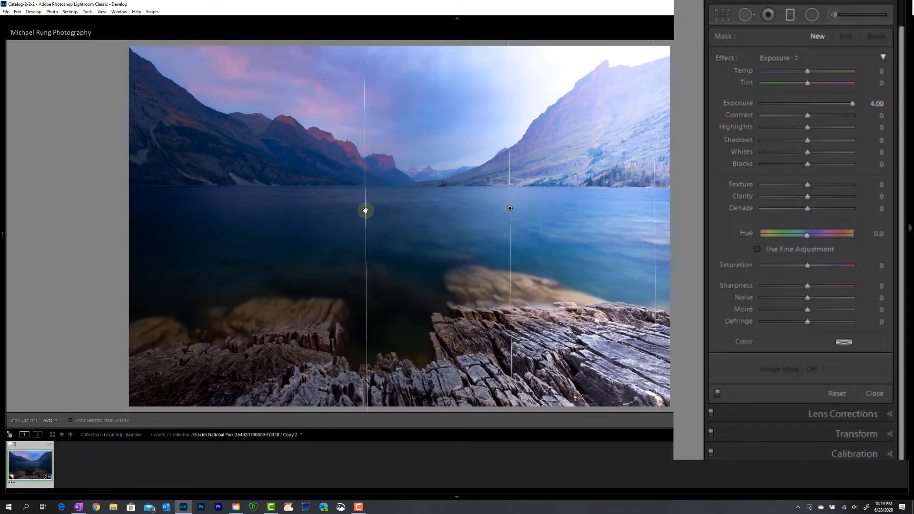
{"action": "left_click_drag", "start_coordinate": [366, 210], "coordinate": [365, 211]}
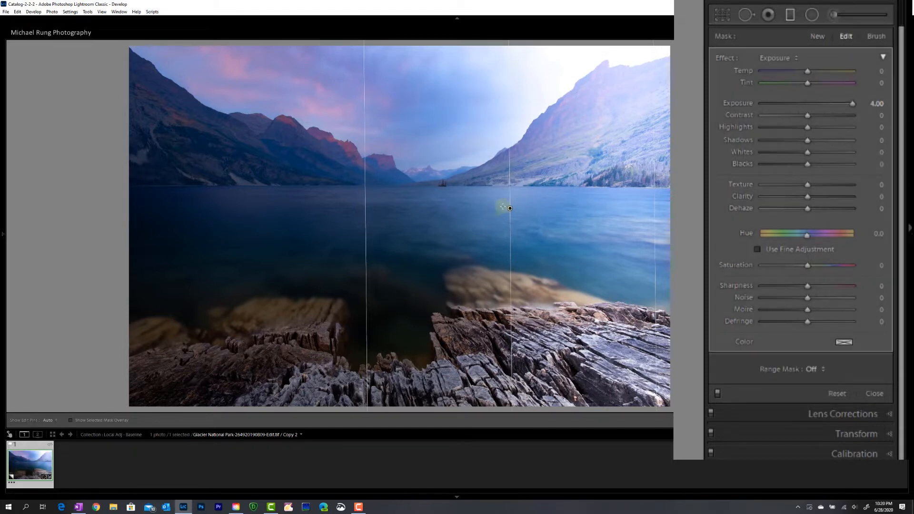
{"action": "right_click", "coordinate": [510, 208]}
{"action": "left_click", "coordinate": [529, 221]}
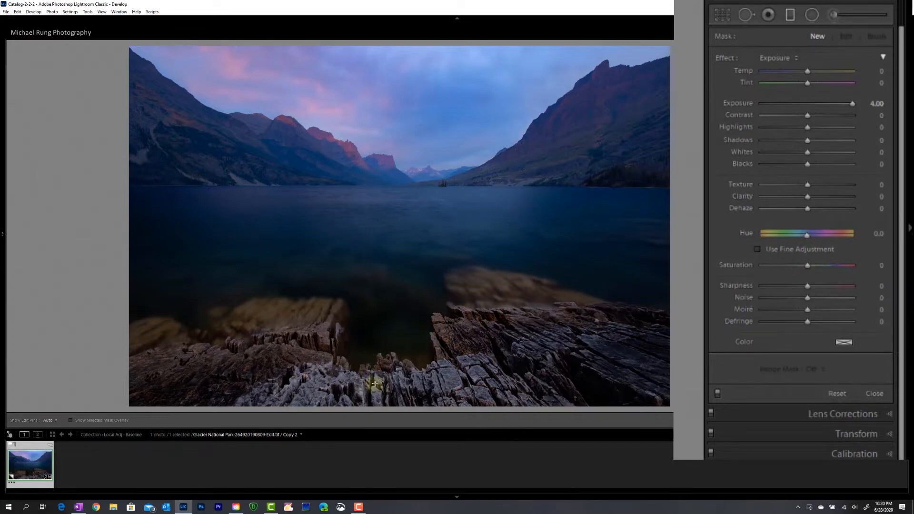
Draw a graduated filter from the foreground rocks up to the distant mountains, and delete it
{"action": "left_click_drag", "start_coordinate": [388, 394], "coordinate": [391, 145]}
{"action": "right_click", "coordinate": [389, 270]}
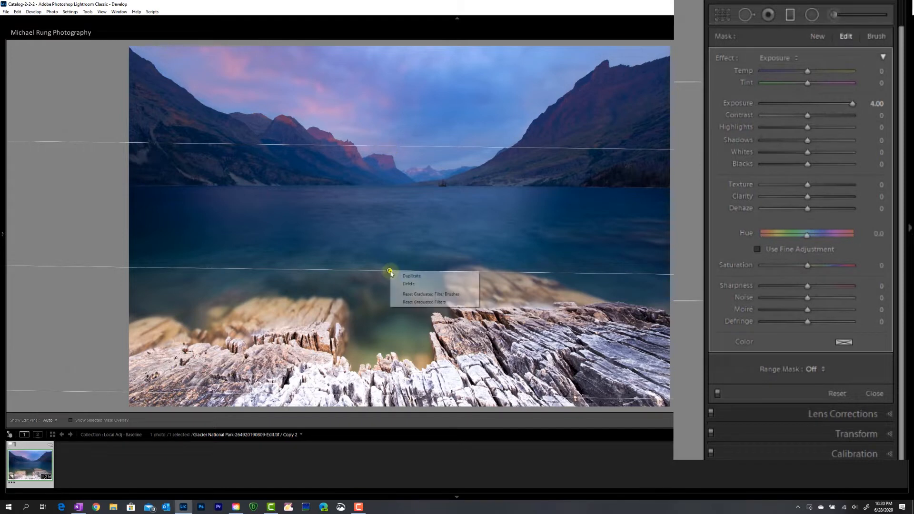
{"action": "left_click", "coordinate": [409, 283]}
Draw trial graduated filters diagonally up from the foreground rocks and inward from the photo's left side, and delete them
{"action": "left_click_drag", "start_coordinate": [214, 395], "coordinate": [372, 166]}
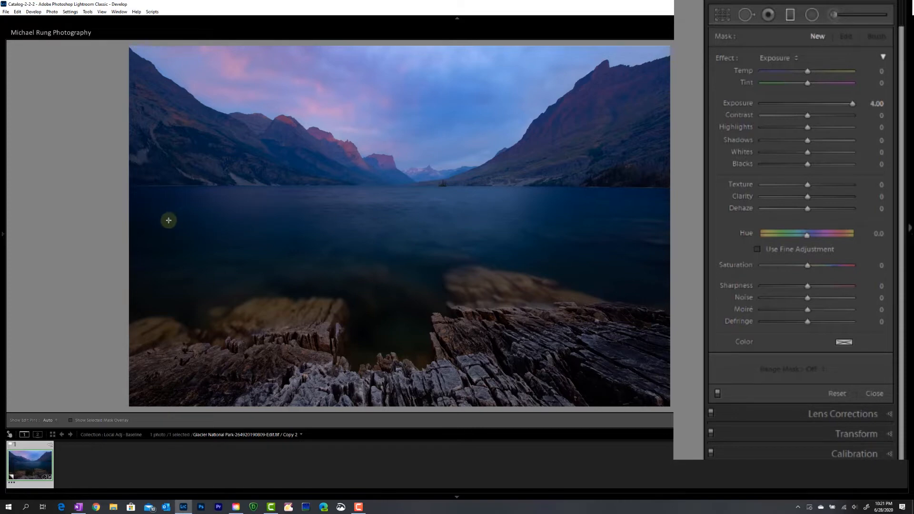
{"action": "left_click_drag", "start_coordinate": [168, 220], "coordinate": [410, 225]}
{"action": "left_click_drag", "start_coordinate": [152, 218], "coordinate": [237, 219]}
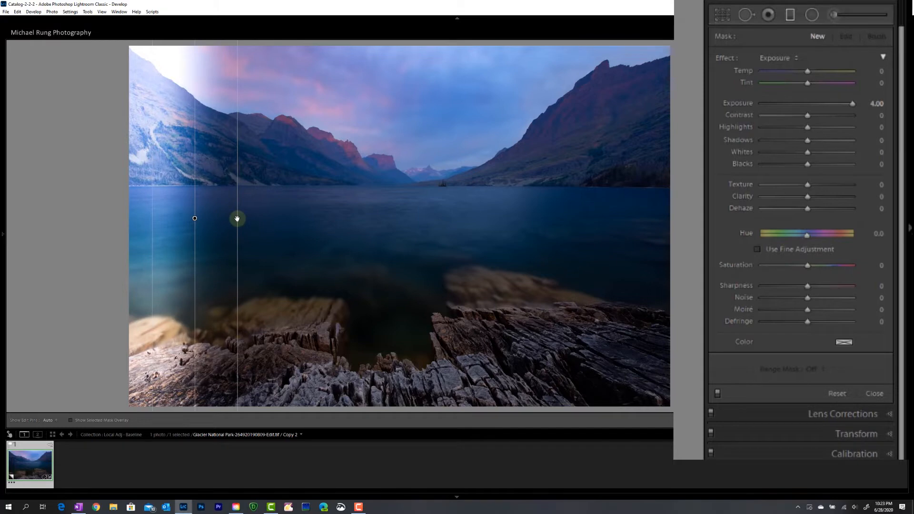
{"action": "left_click_drag", "start_coordinate": [237, 219], "coordinate": [237, 219]}
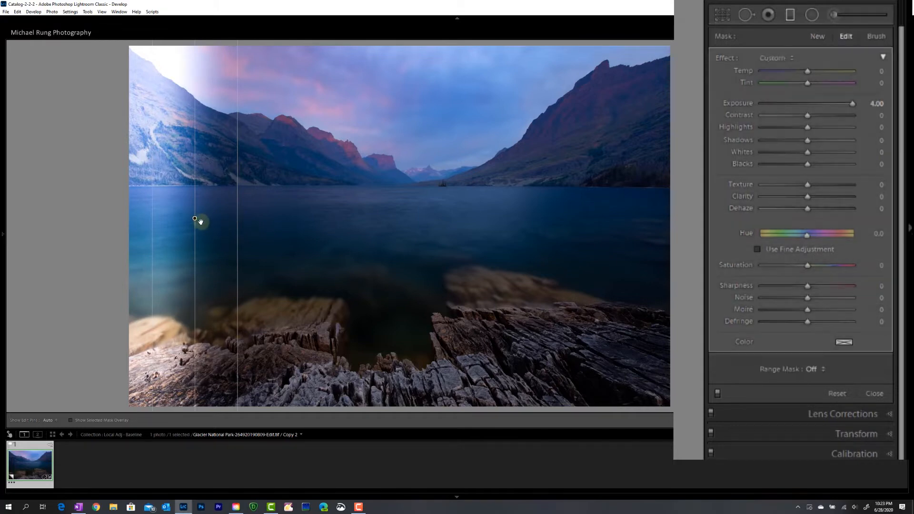
{"action": "right_click", "coordinate": [195, 218]}
{"action": "left_click", "coordinate": [210, 230]}
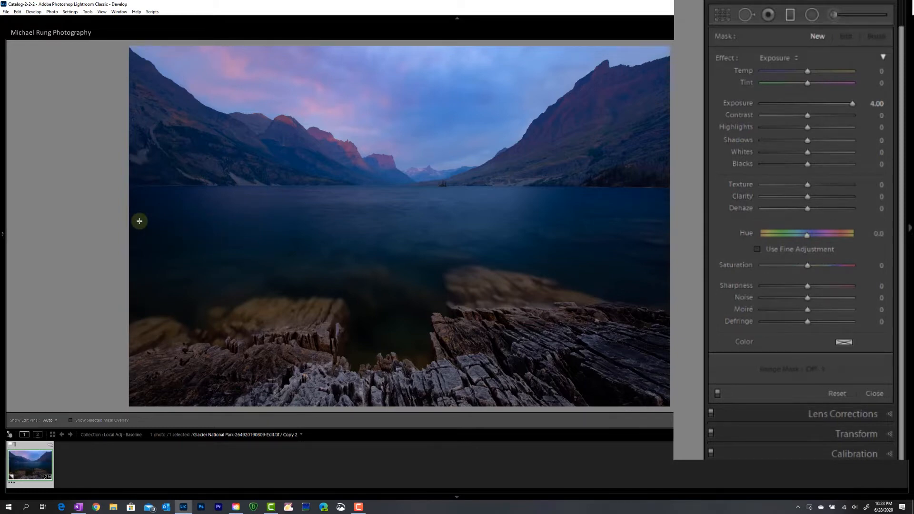
Draw a graduated filter from the photo's left edge inward to about a quarter of its width
{"action": "left_click_drag", "start_coordinate": [139, 221], "coordinate": [276, 231]}
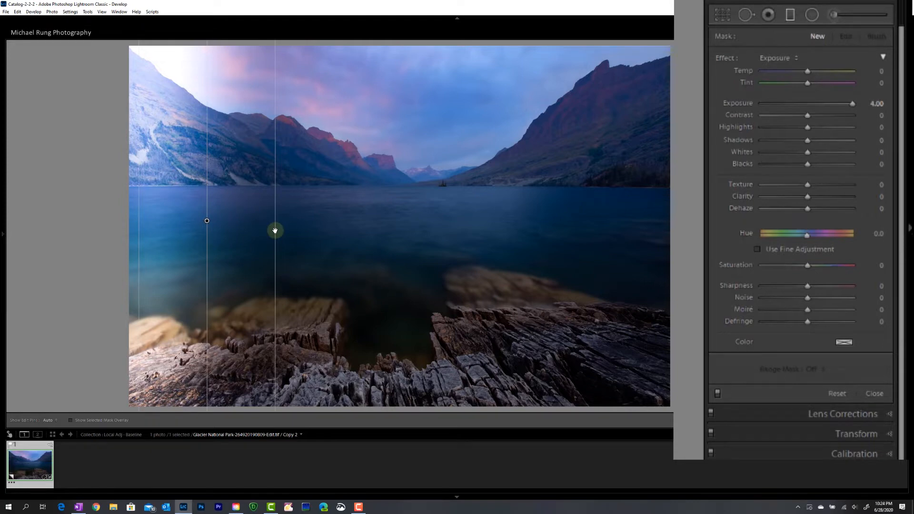
Draw a second graduated filter from the foreground rocks up into the lake, extend it slightly upward, and delete it
{"action": "left_click_drag", "start_coordinate": [394, 388], "coordinate": [398, 254]}
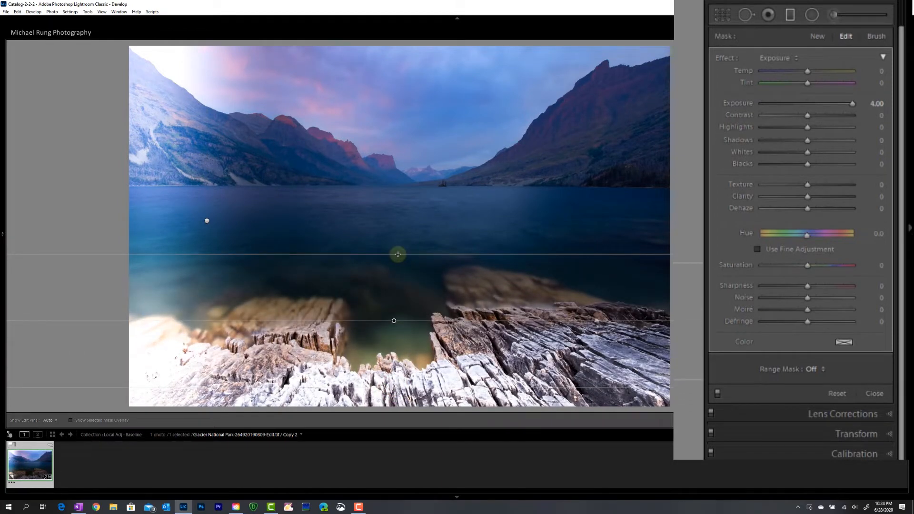
{"action": "left_click_drag", "start_coordinate": [398, 255], "coordinate": [400, 243]}
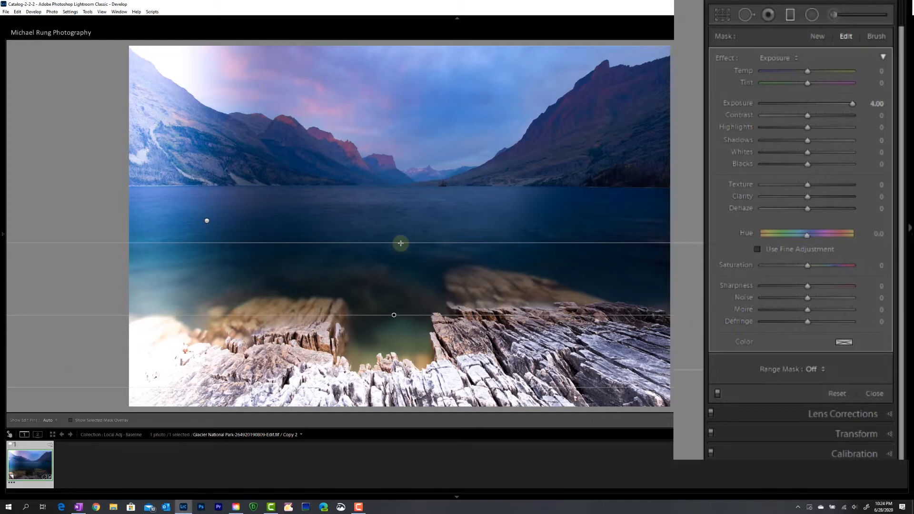
{"action": "right_click", "coordinate": [394, 315]}
{"action": "left_click", "coordinate": [414, 328]}
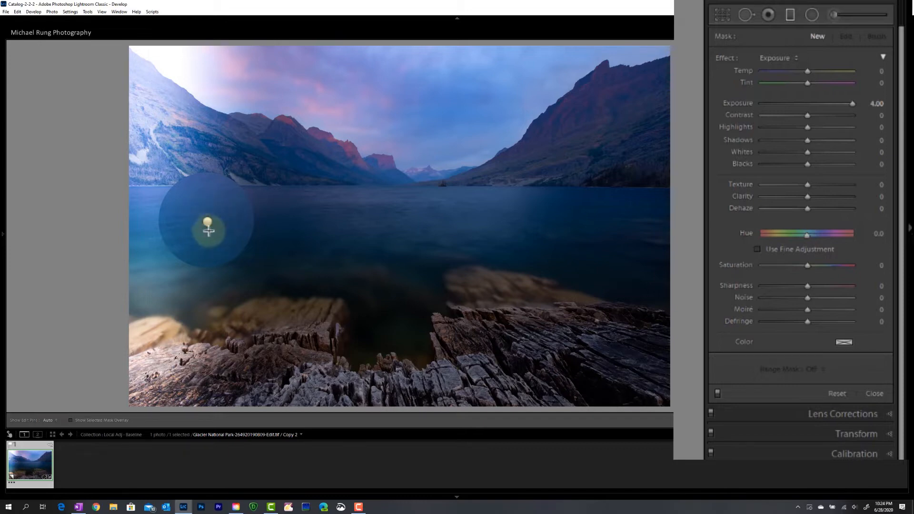
Add one graduated filter upward over the foreground rocks and another diagonally inward from the mountain on the photo's right side
{"action": "left_click", "coordinate": [207, 223]}
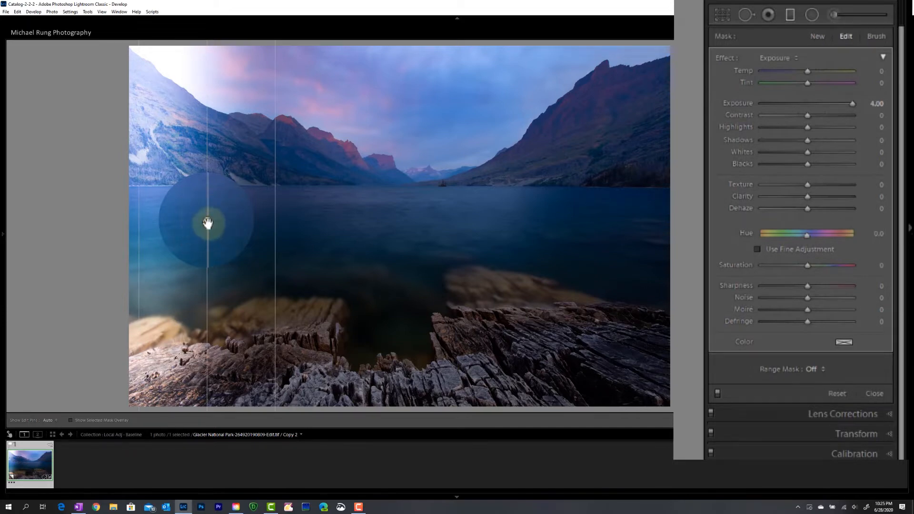
{"action": "mouse_move", "coordinate": [208, 223]}
{"action": "left_click_drag", "start_coordinate": [418, 366], "coordinate": [424, 260]}
{"action": "left_click_drag", "start_coordinate": [572, 143], "coordinate": [487, 207]}
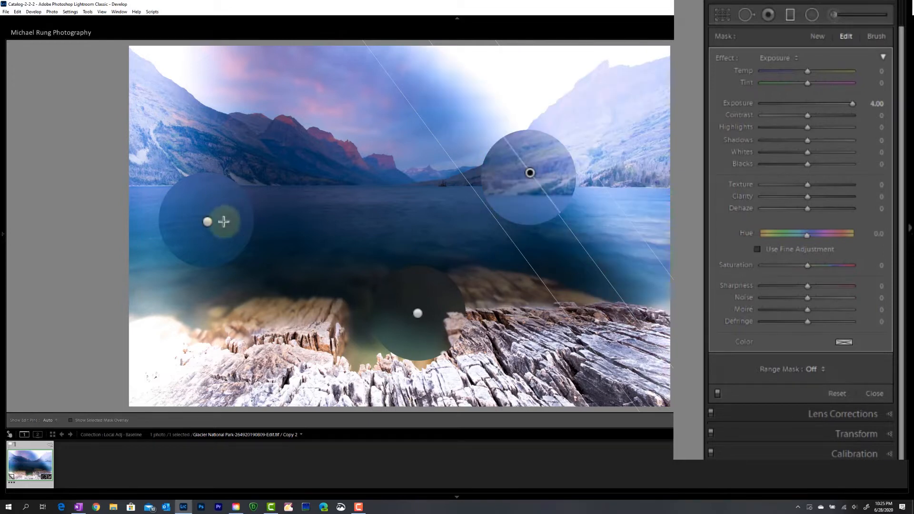
Lower the Exposure of the diagonal mountain filter to 1.96 and reset its Highlights and Contrast
{"action": "left_click_drag", "start_coordinate": [852, 106], "coordinate": [767, 129]}
{"action": "double_click", "coordinate": [768, 128]}
{"action": "double_click", "coordinate": [833, 116]}
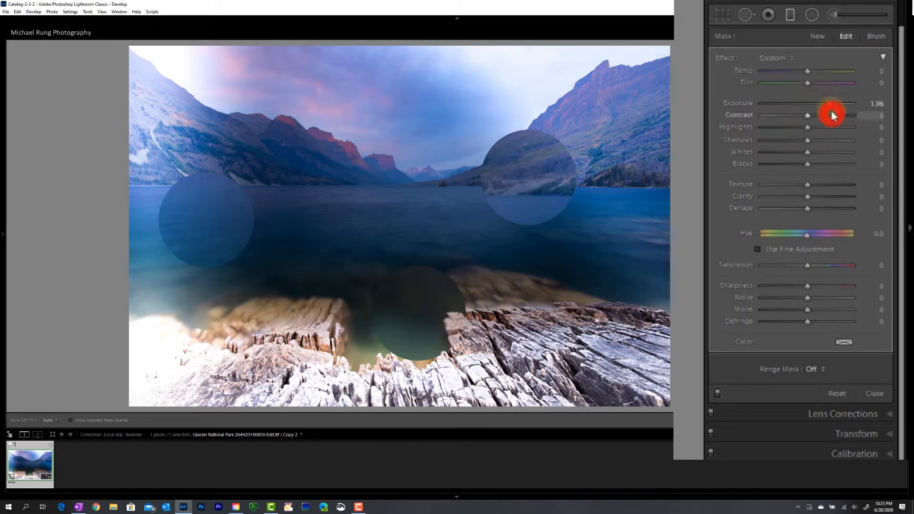
Select the graduated filter on the photo's left side and set Show Edit Pins to Always
{"action": "left_click", "coordinate": [206, 220]}
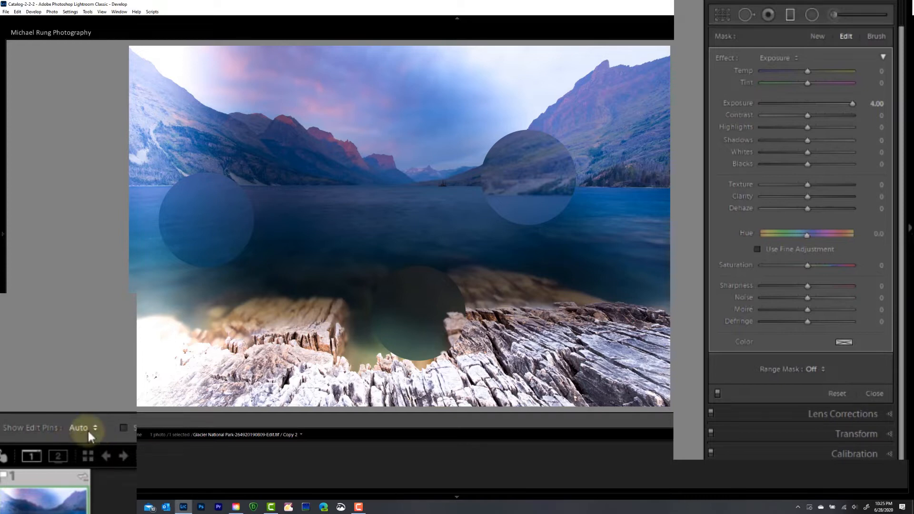
{"action": "left_click", "coordinate": [94, 430]}
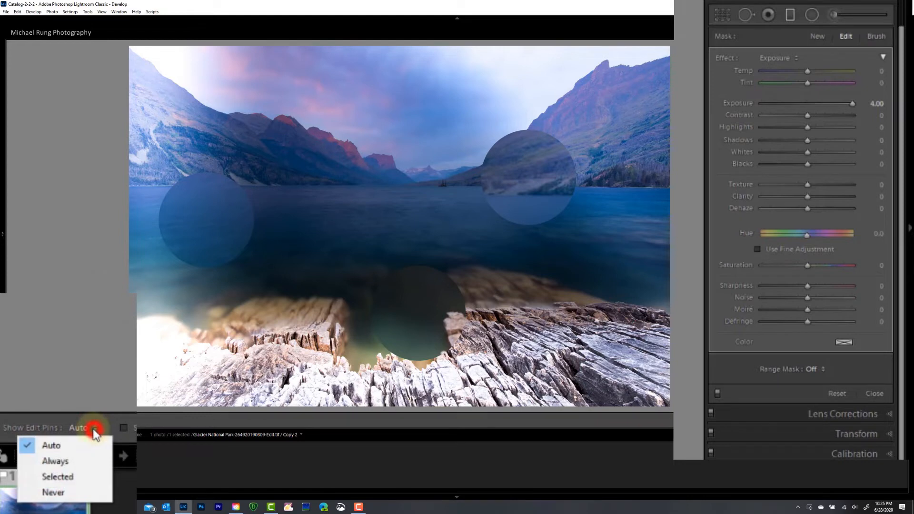
{"action": "left_click", "coordinate": [87, 456]}
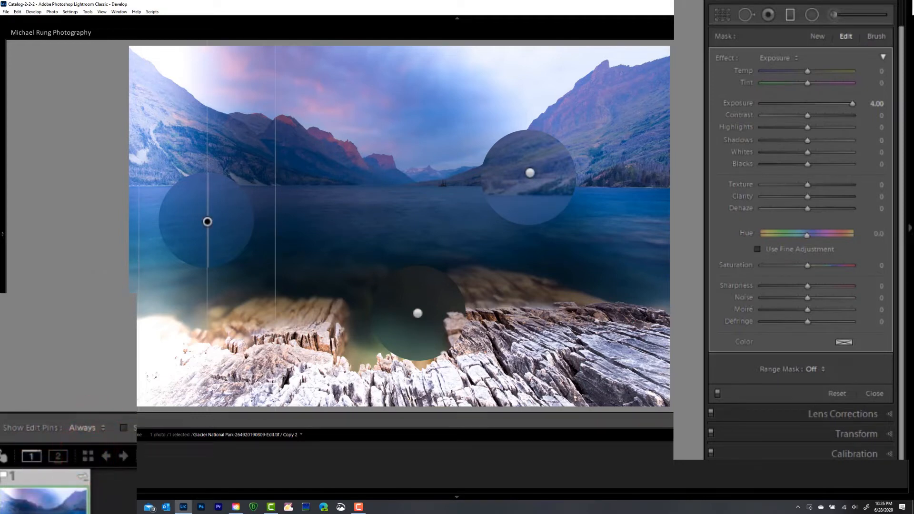
Preview the Selected option for Show Edit Pins, and set the option to Auto
{"action": "left_click", "coordinate": [97, 433]}
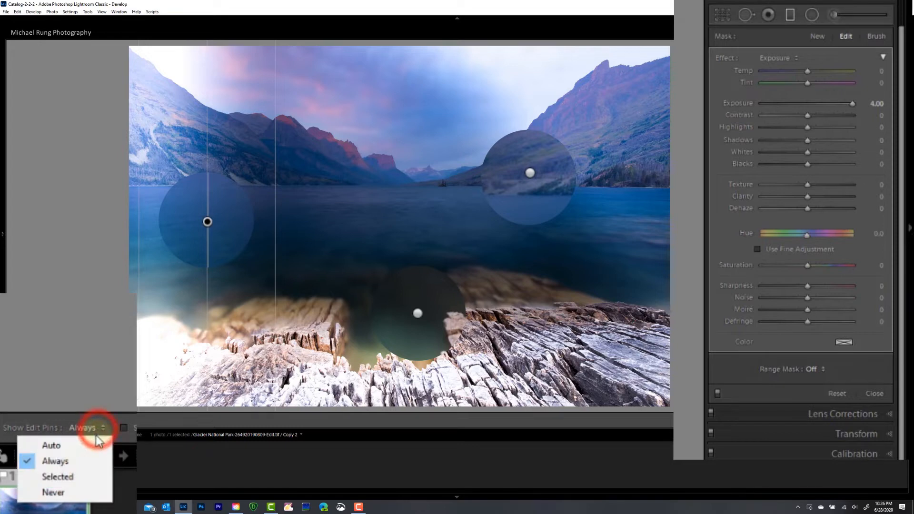
{"action": "left_click", "coordinate": [70, 477]}
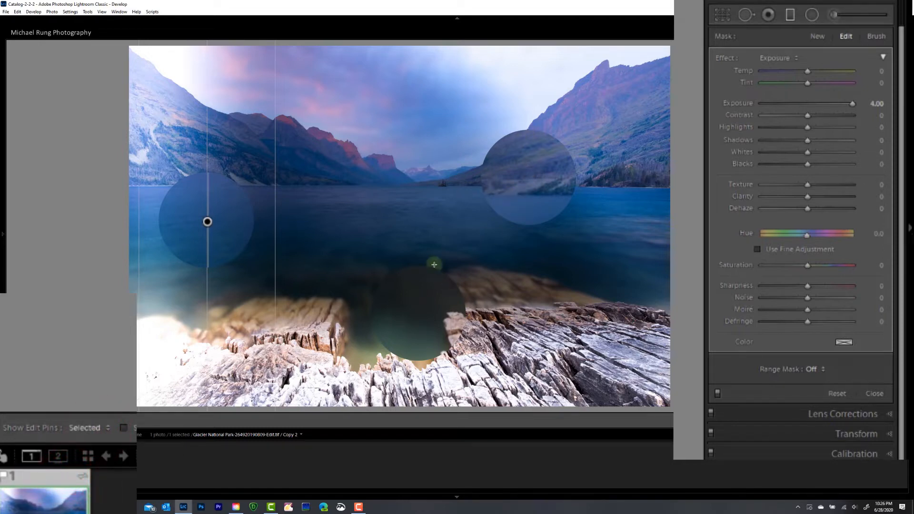
{"action": "left_click", "coordinate": [95, 426]}
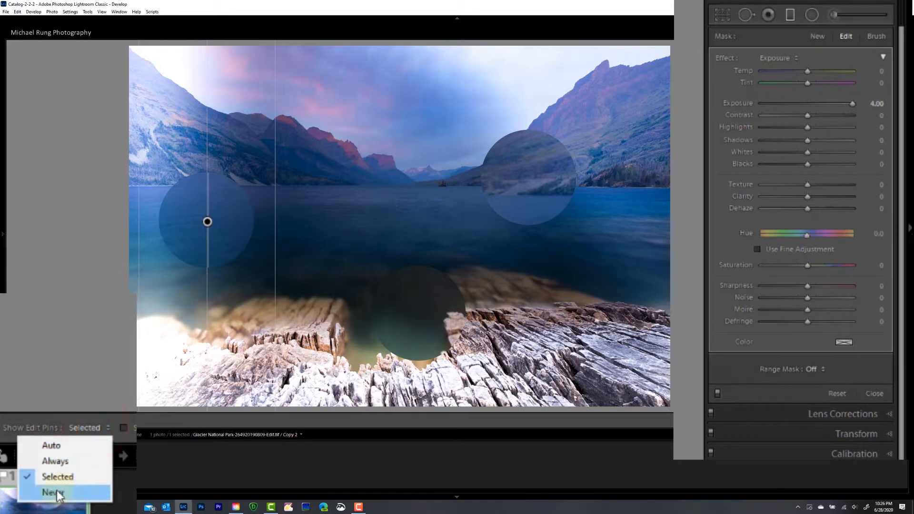
{"action": "left_click", "coordinate": [64, 442]}
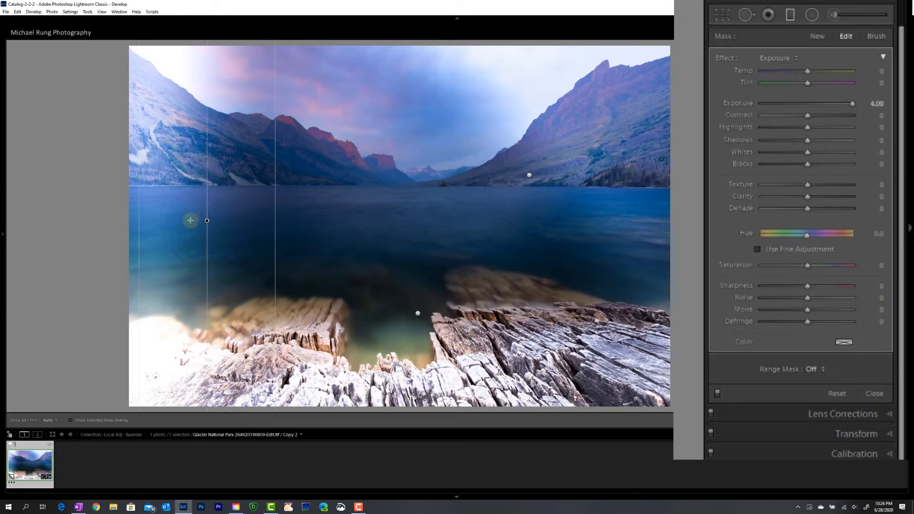
Delete the graduated filter over the foreground rocks and the diagonal one on the mountain at the photo's right side
{"action": "right_click", "coordinate": [418, 313]}
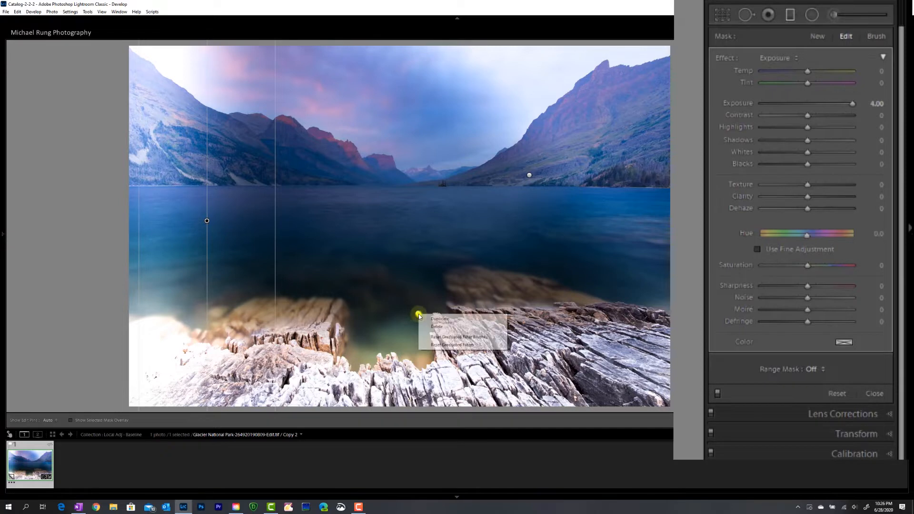
{"action": "left_click", "coordinate": [436, 326]}
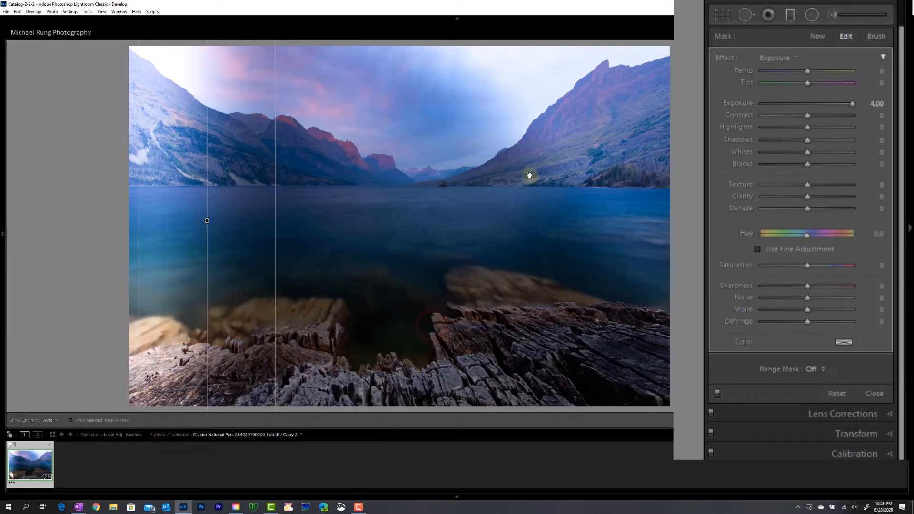
{"action": "right_click", "coordinate": [530, 176]}
{"action": "left_click", "coordinate": [547, 188]}
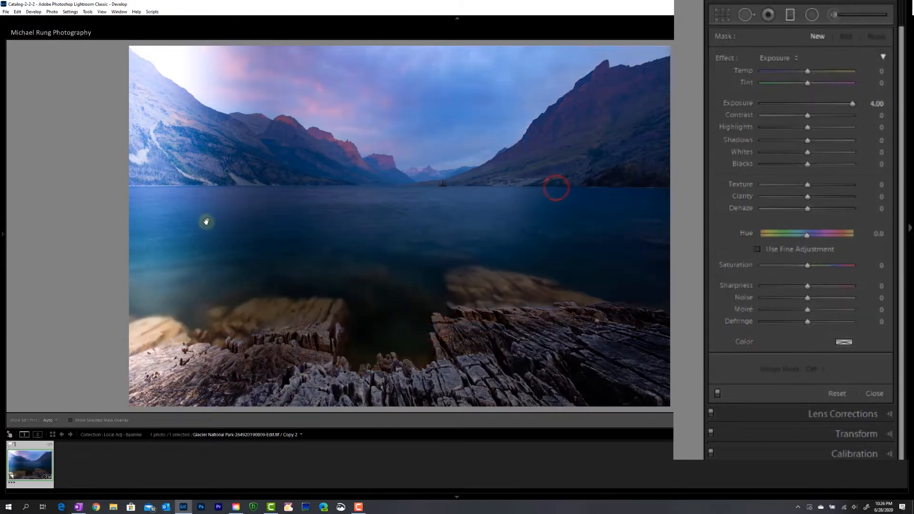
Select the remaining graduated filter on the photo's left side and toggle its selected mask overlay on and off to examine its coverage
{"action": "left_click", "coordinate": [207, 221]}
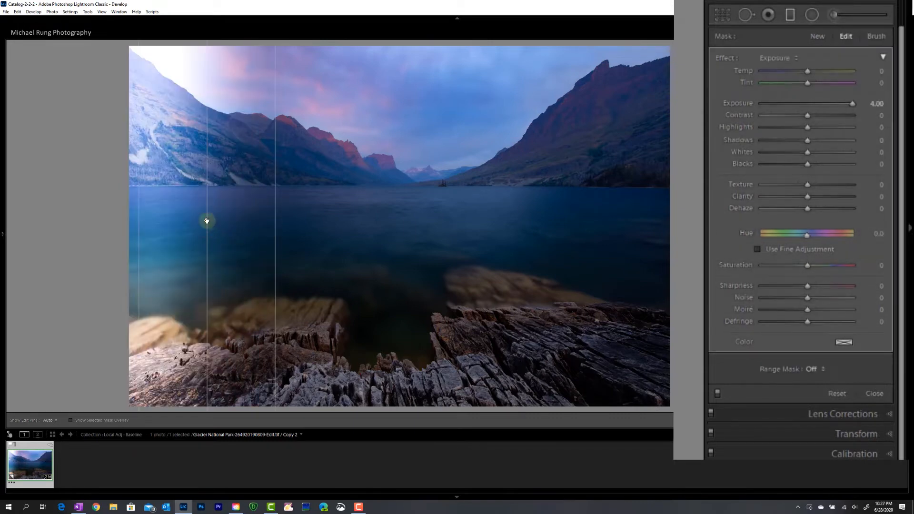
{"action": "mouse_move", "coordinate": [206, 221]}
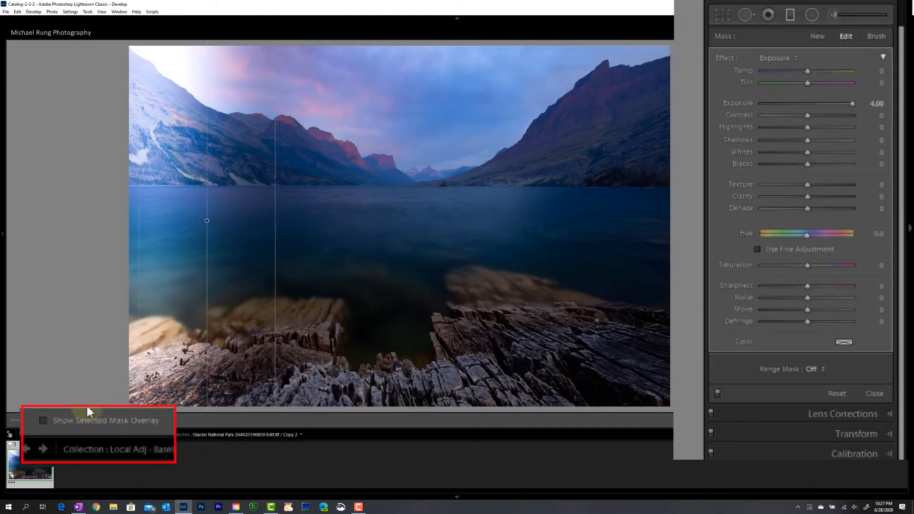
{"action": "left_click", "coordinate": [71, 420]}
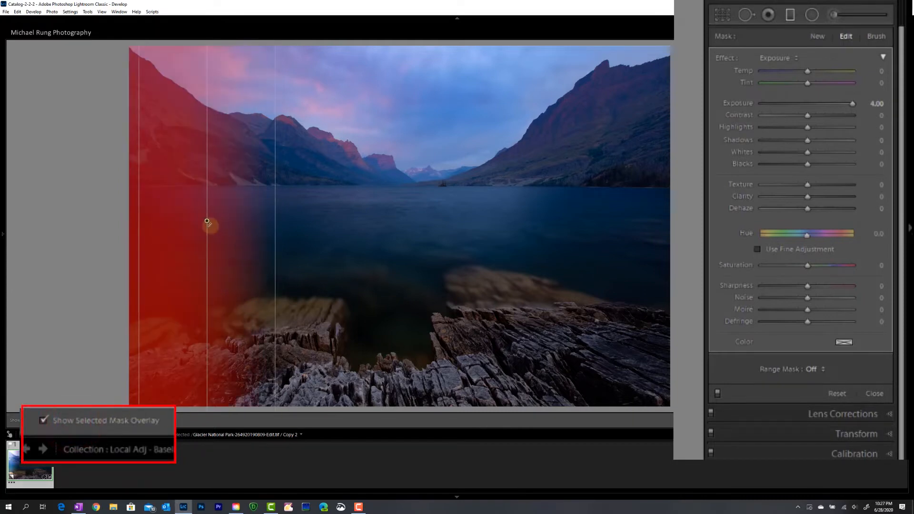
{"action": "left_click", "coordinate": [54, 420]}
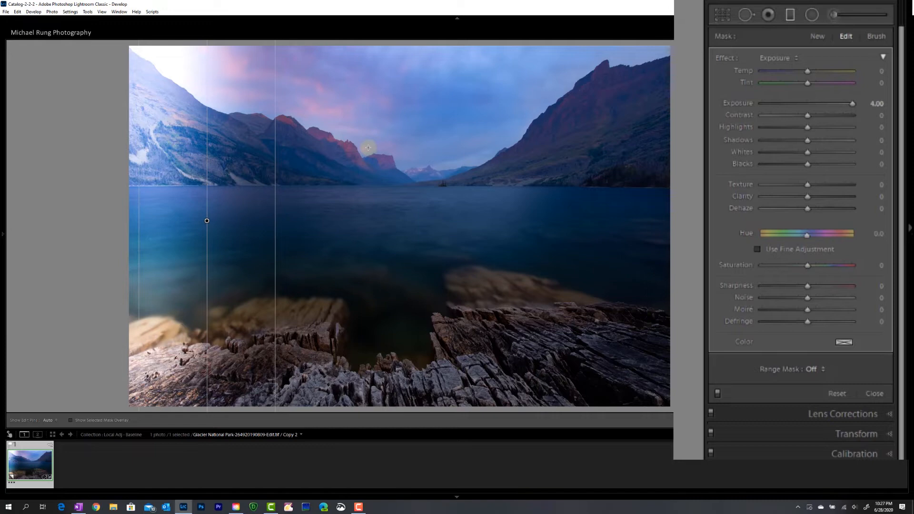
{"action": "key", "text": "o"}
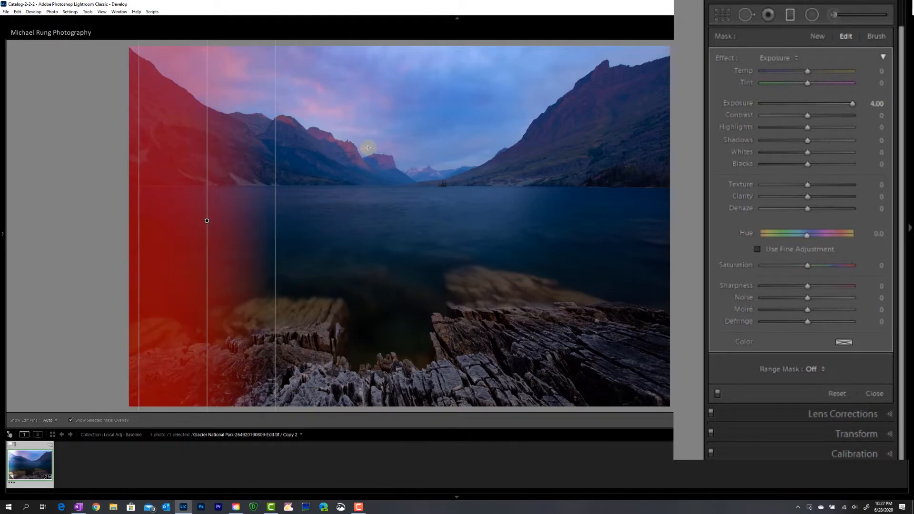
{"action": "key", "text": "o"}
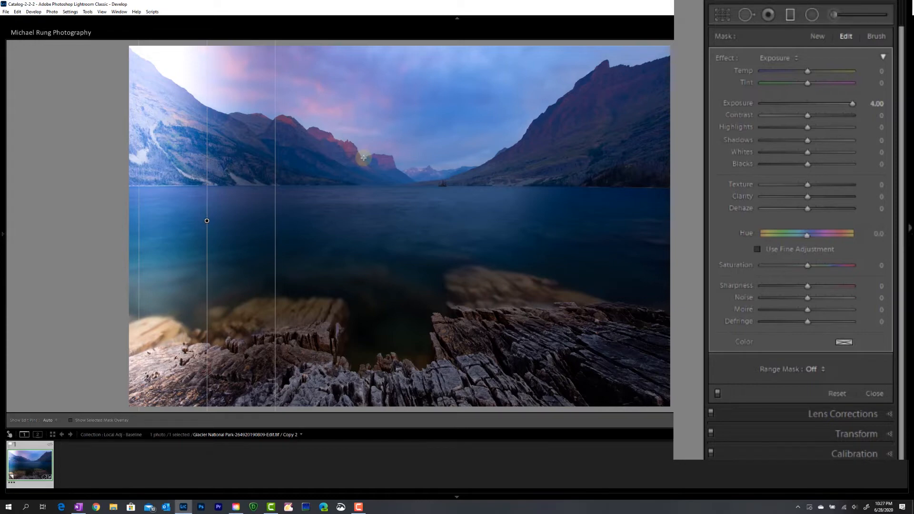
{"action": "key", "text": "o"}
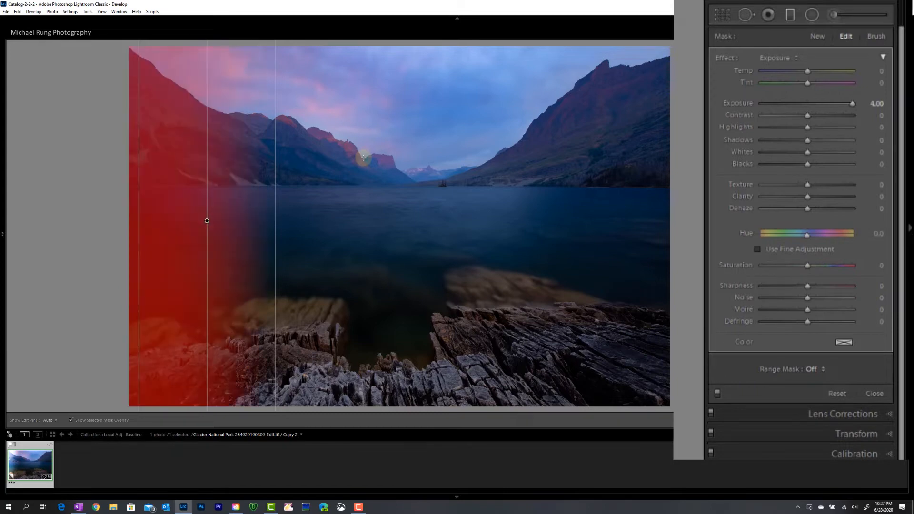
{"action": "key", "text": "o"}
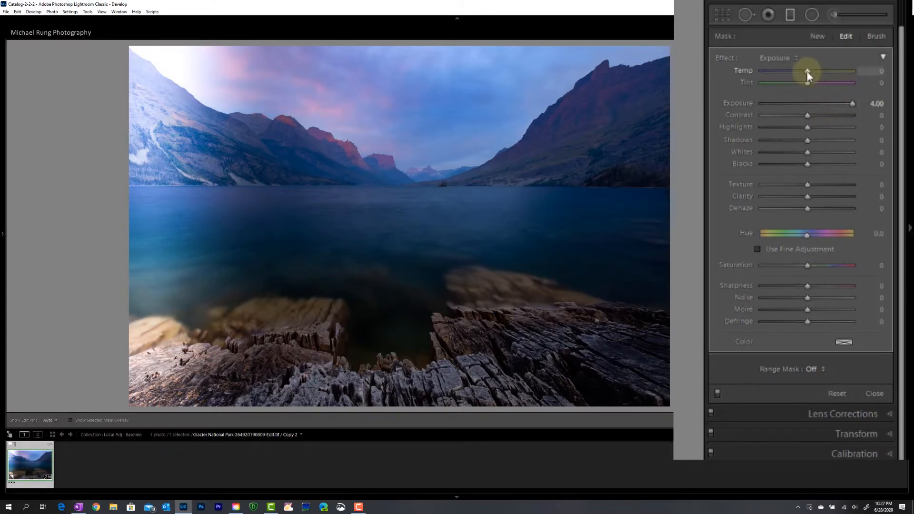
Try shifting the selected filter's Temp and Tint, and reset both to 0
{"action": "left_click_drag", "start_coordinate": [807, 72], "coordinate": [775, 88]}
{"action": "double_click", "coordinate": [841, 70]}
{"action": "double_click", "coordinate": [775, 84]}
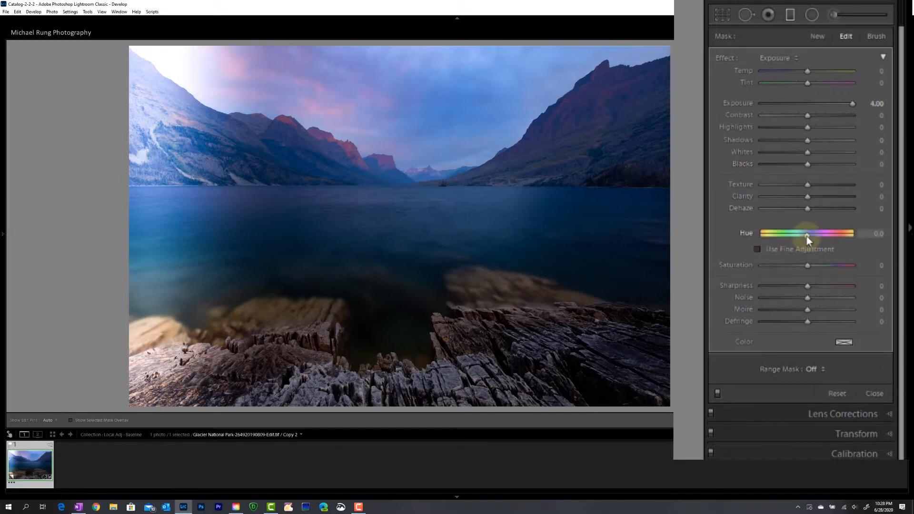
Try strong Hue shifts on the left filter, from 136.0 down to -180.0, and bring Hue back to -14.2
{"action": "left_click_drag", "start_coordinate": [806, 236], "coordinate": [839, 243]}
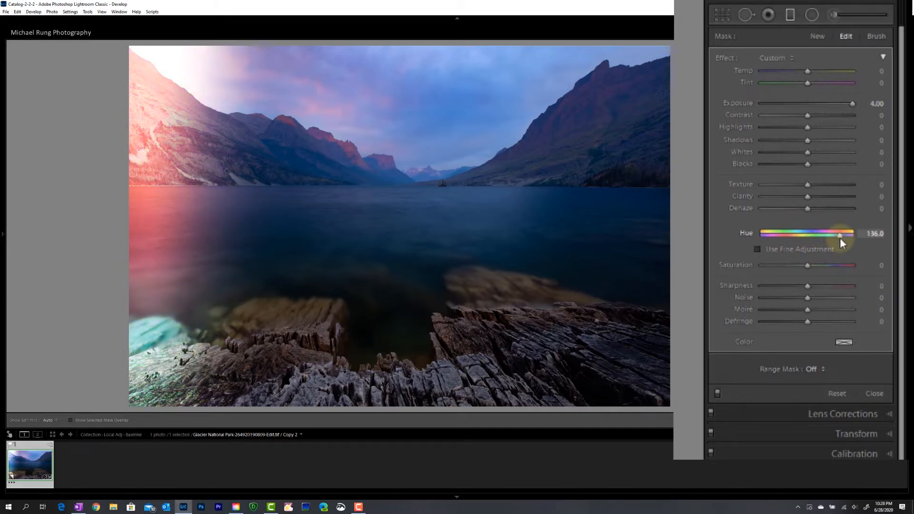
{"action": "left_click_drag", "start_coordinate": [840, 239], "coordinate": [809, 236]}
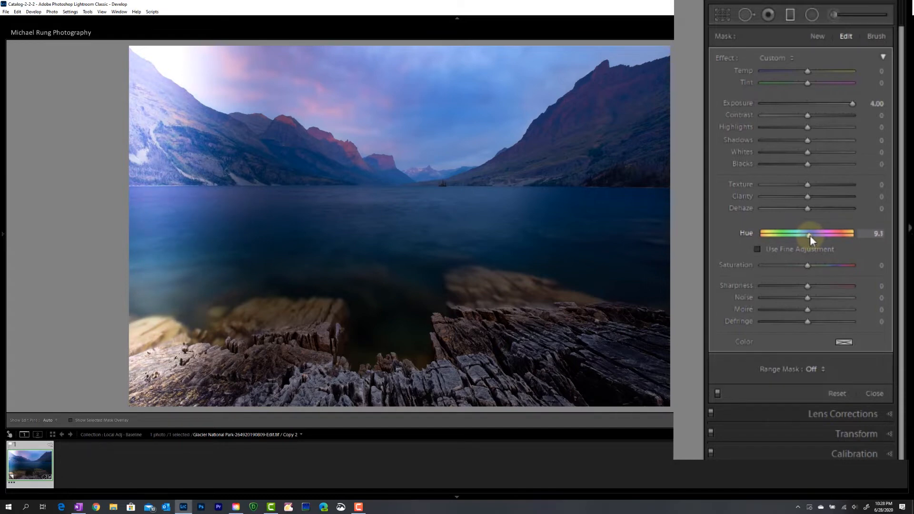
{"action": "left_click_drag", "start_coordinate": [807, 236], "coordinate": [758, 235]}
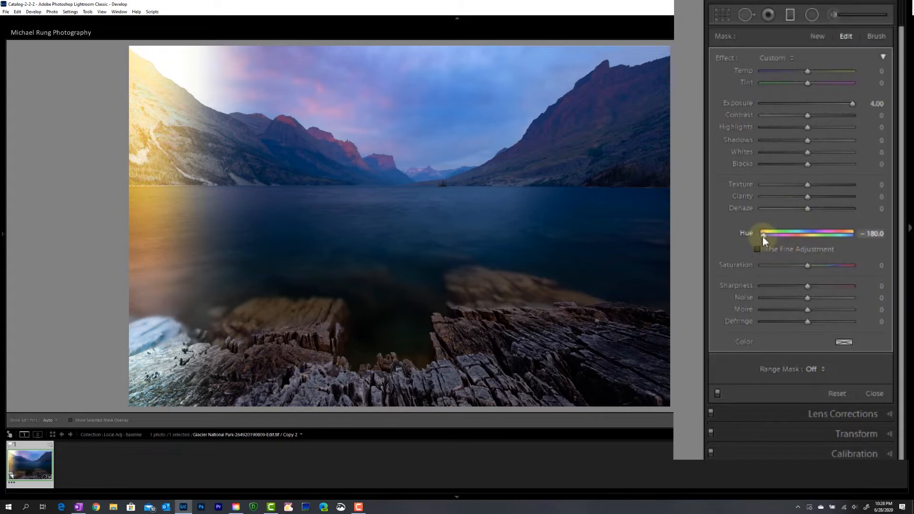
{"action": "left_click_drag", "start_coordinate": [762, 236], "coordinate": [804, 240]}
Try small Hue shifts between -9.8 and -19.6 with Use Fine Adjustment, and reset Hue to 0.0 with fine adjustment off
{"action": "left_click", "coordinate": [760, 249]}
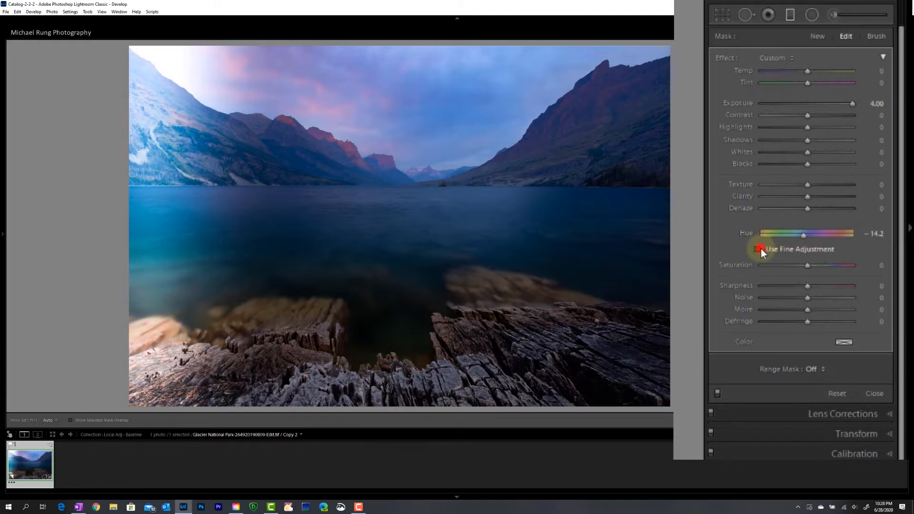
{"action": "left_click_drag", "start_coordinate": [804, 237], "coordinate": [815, 241]}
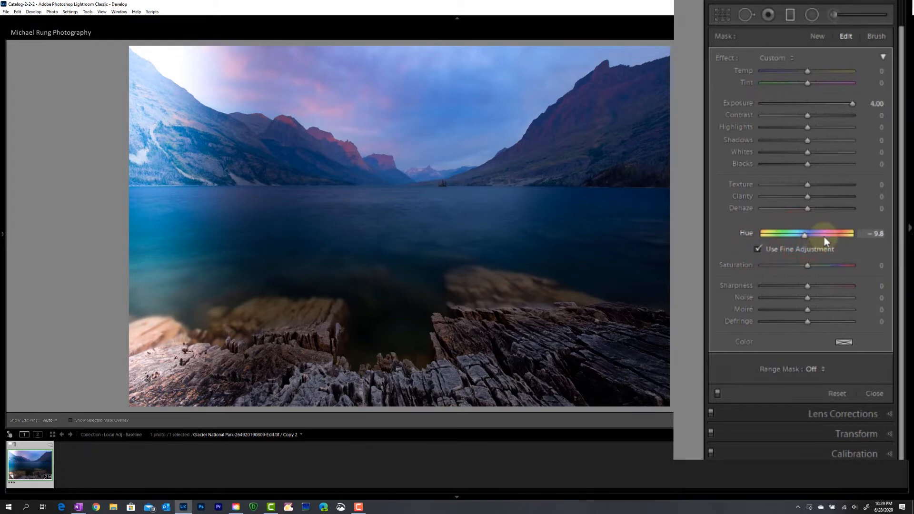
{"action": "left_click_drag", "start_coordinate": [797, 239], "coordinate": [777, 241]}
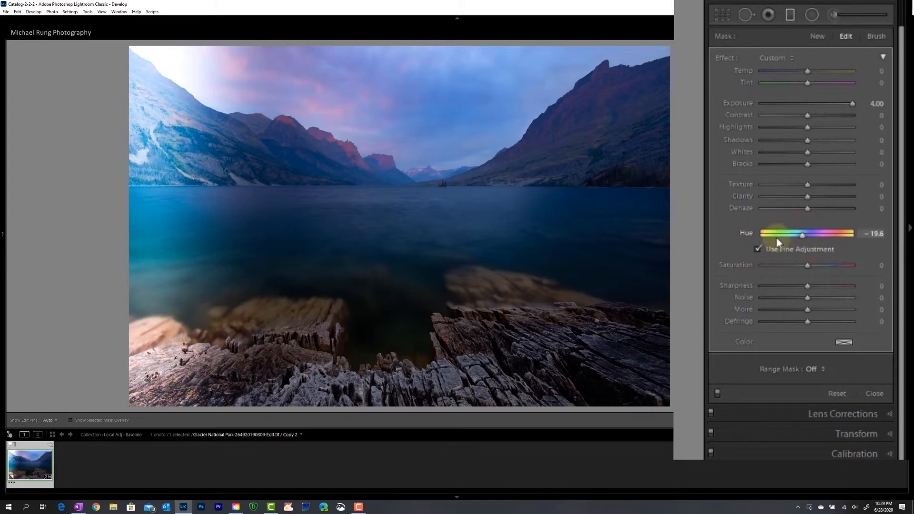
{"action": "left_click_drag", "start_coordinate": [832, 238], "coordinate": [802, 235]}
{"action": "left_click", "coordinate": [758, 249]}
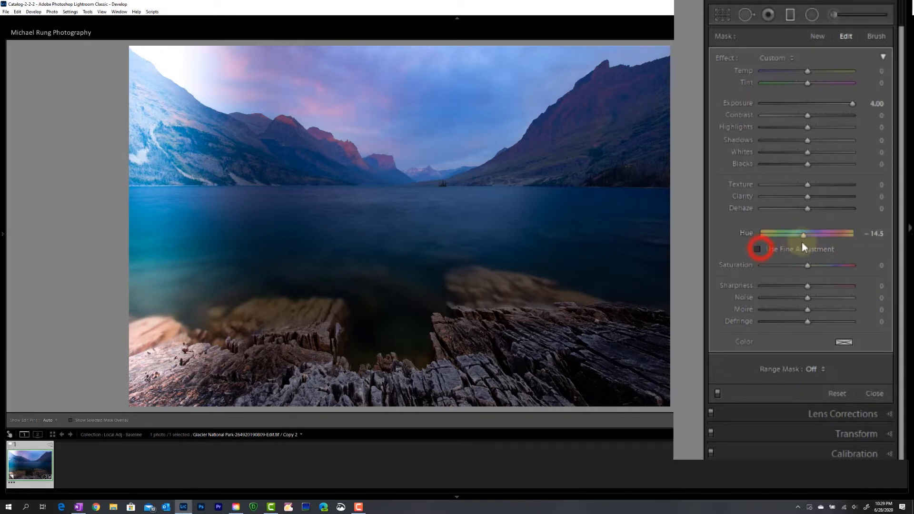
{"action": "double_click", "coordinate": [804, 236]}
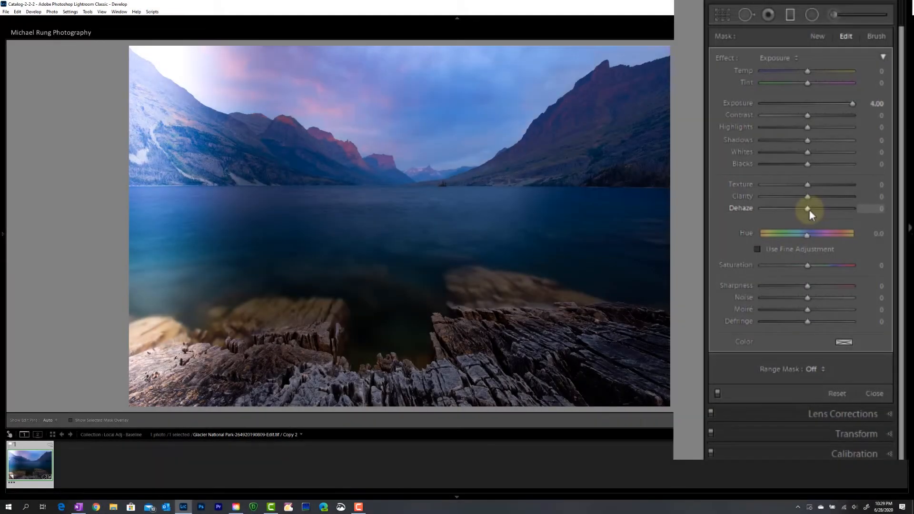
With the mask overlay shown, move the left graduated filter toward the photo's center and widen its gradient farther across the lake
{"action": "key", "text": "o"}
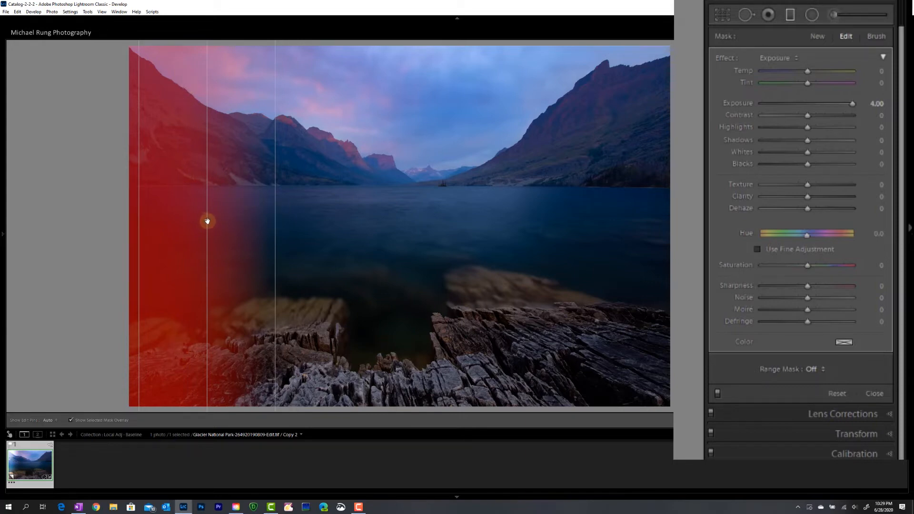
{"action": "left_click_drag", "start_coordinate": [207, 221], "coordinate": [264, 232]}
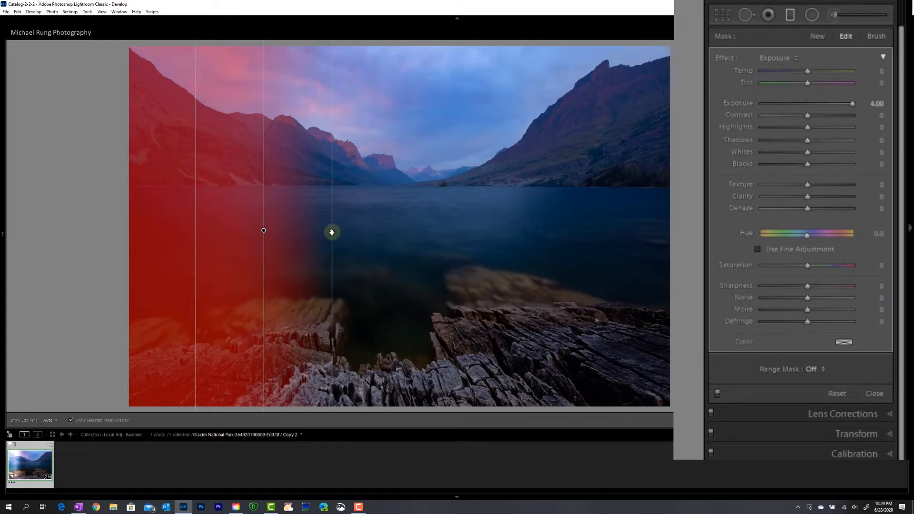
{"action": "left_click_drag", "start_coordinate": [332, 232], "coordinate": [393, 244]}
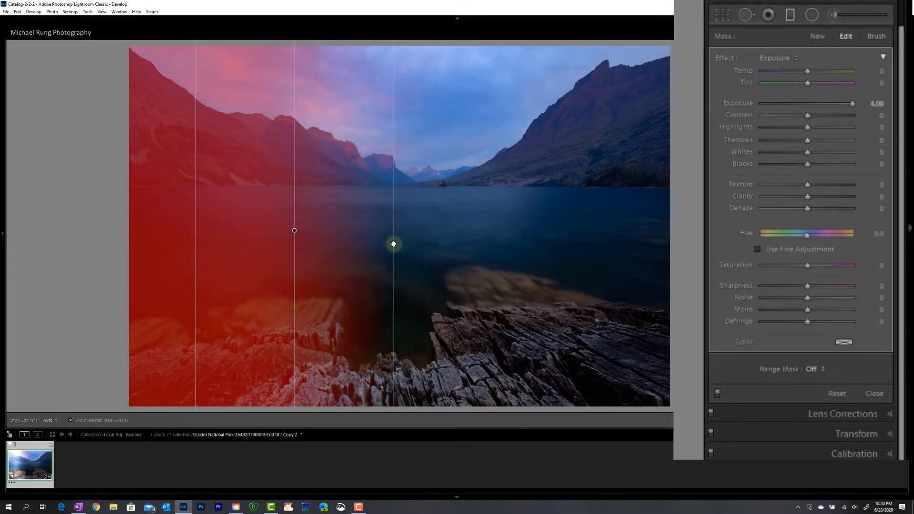
Switch the filter's mask to Brush, set brush A to Size 19.8, Feather 46 and Flow 45, and select brush B
{"action": "left_click", "coordinate": [876, 37]}
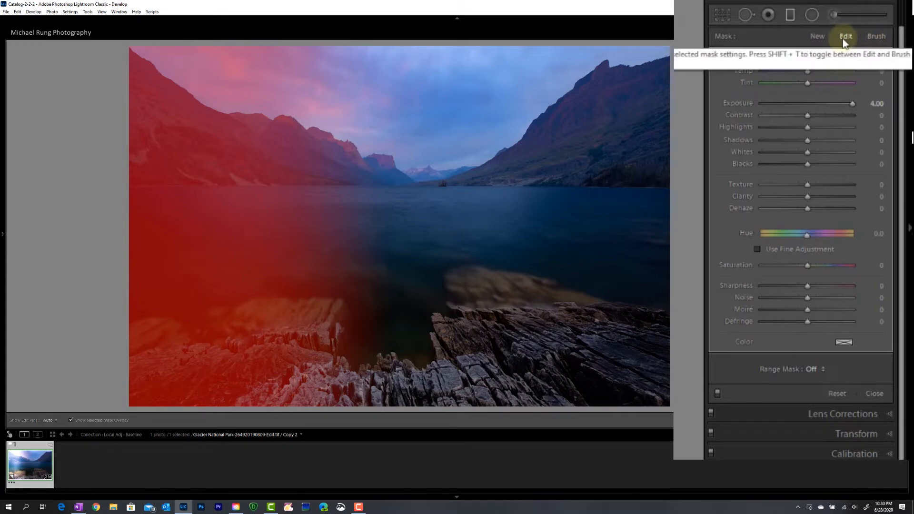
{"action": "left_click", "coordinate": [874, 38]}
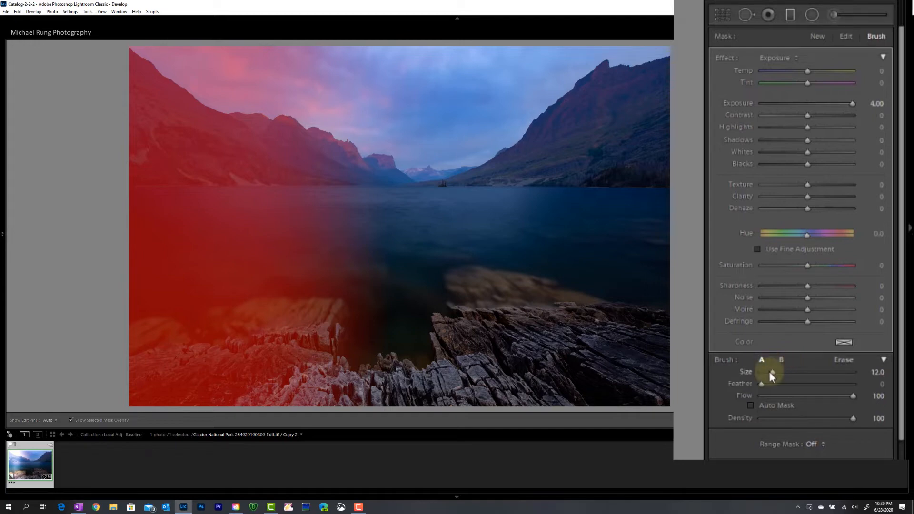
{"action": "mouse_move", "coordinate": [773, 372]}
{"action": "left_mouse_down"}
{"action": "mouse_move", "coordinate": [792, 371]}
{"action": "mouse_move", "coordinate": [769, 383]}
{"action": "mouse_move", "coordinate": [803, 384]}
{"action": "mouse_move", "coordinate": [794, 395]}
{"action": "mouse_move", "coordinate": [803, 395]}
{"action": "left_mouse_up"}
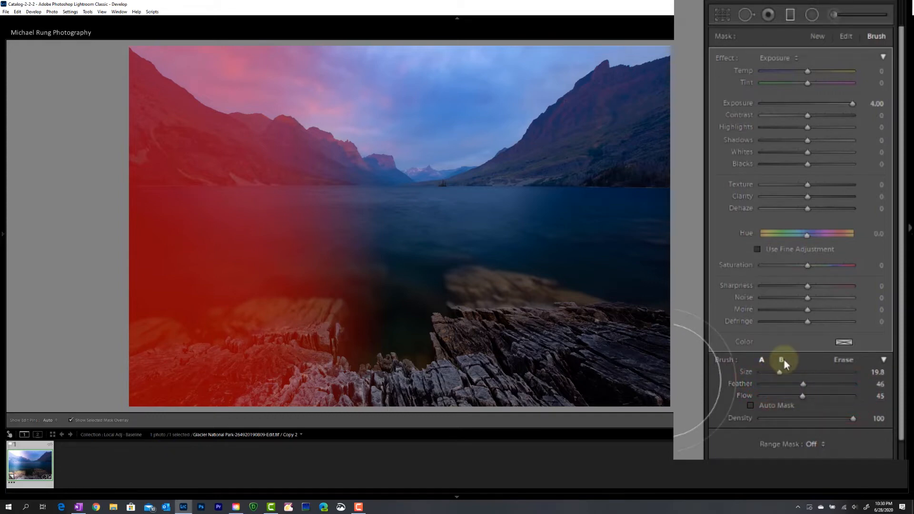
{"action": "left_click", "coordinate": [781, 359]}
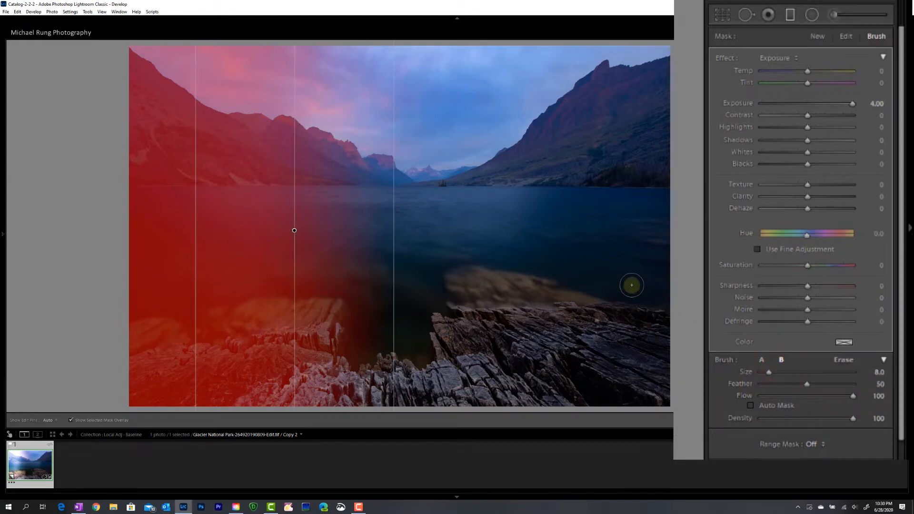
Switch the mask brush to Erase with Flow set to 50, toggling the edit pins off and on again
{"action": "left_click", "coordinate": [844, 360]}
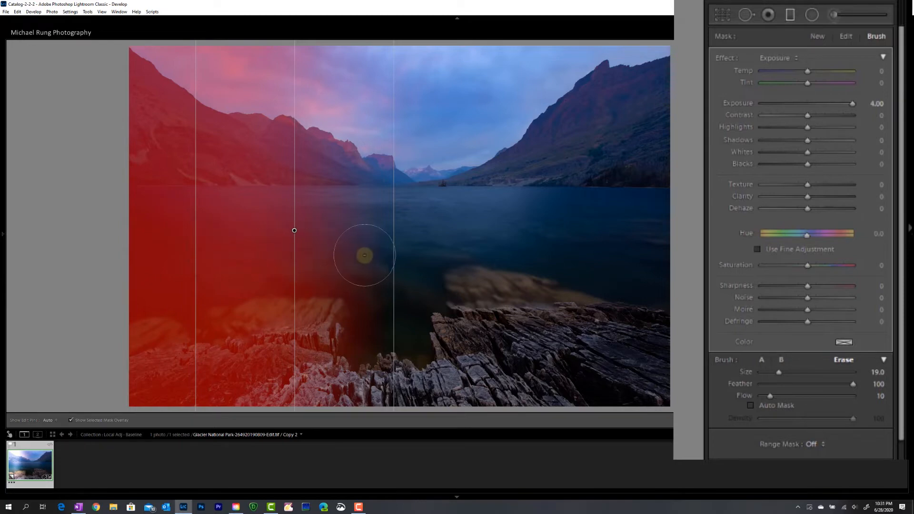
{"action": "key", "text": "h"}
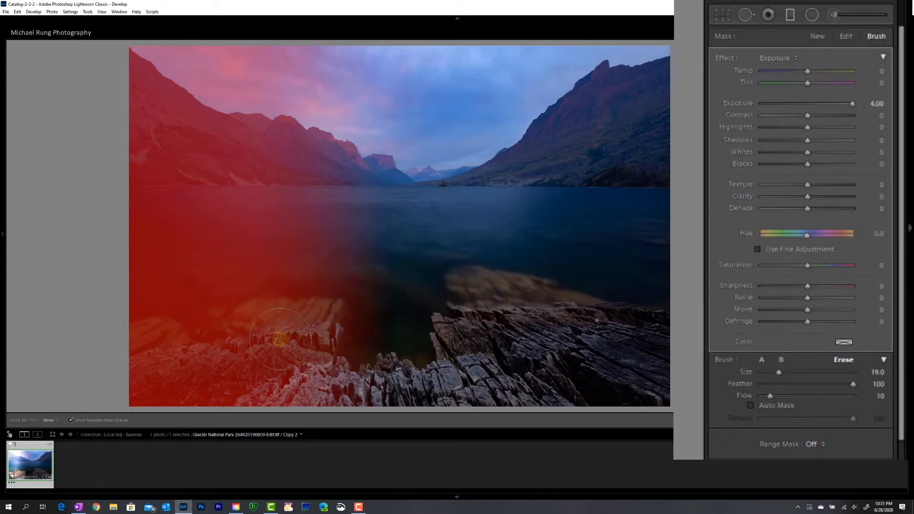
{"action": "key", "text": "h"}
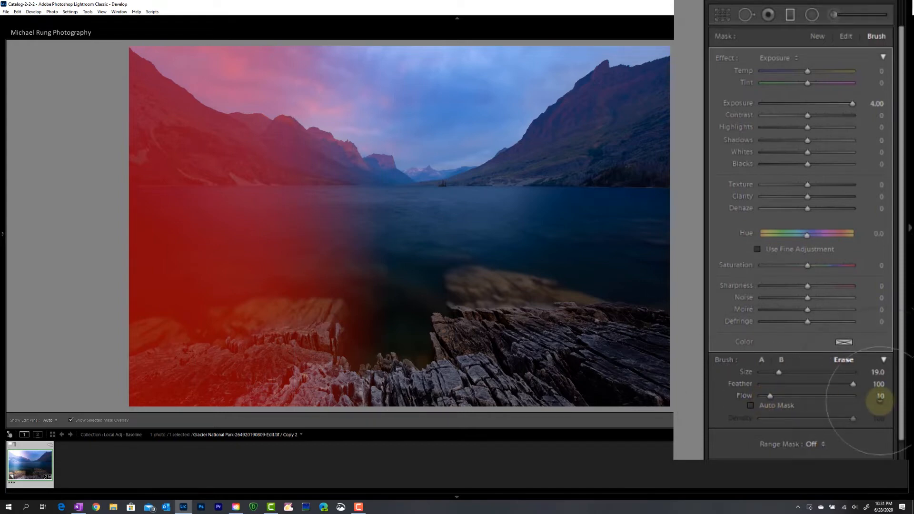
{"action": "left_click_drag", "start_coordinate": [770, 395], "coordinate": [805, 396]}
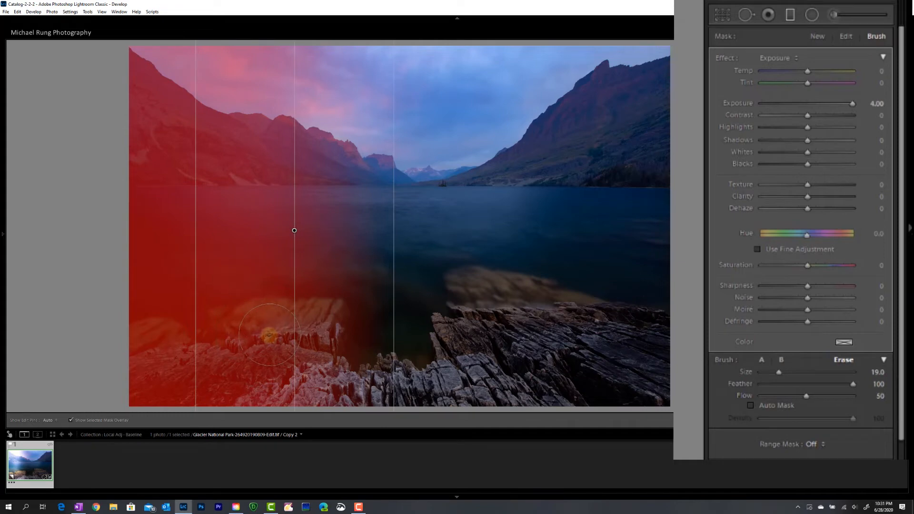
Erase the graduated filter's mask over the left foreground rocks, and over the left mountains with the eraser's Feather at 48, with edit pins hidden
{"action": "key", "text": "h"}
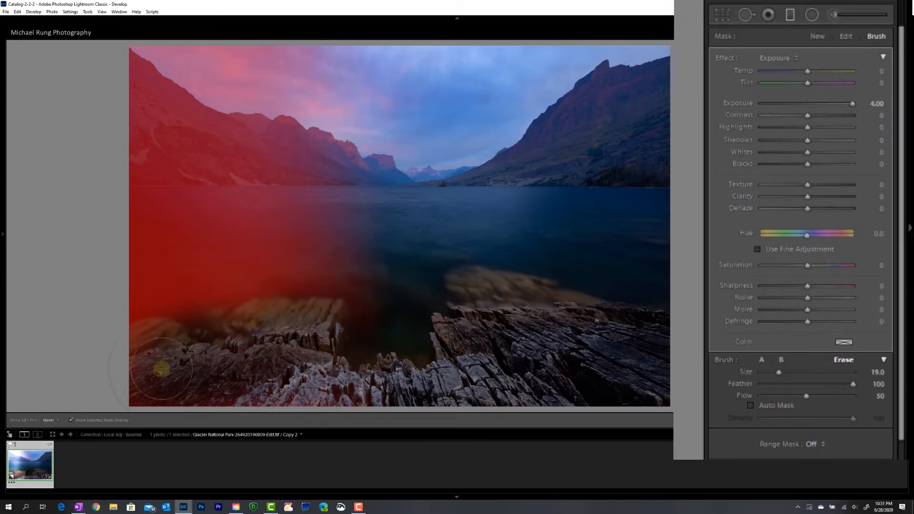
{"action": "left_click_drag", "start_coordinate": [272, 347], "coordinate": [249, 361]}
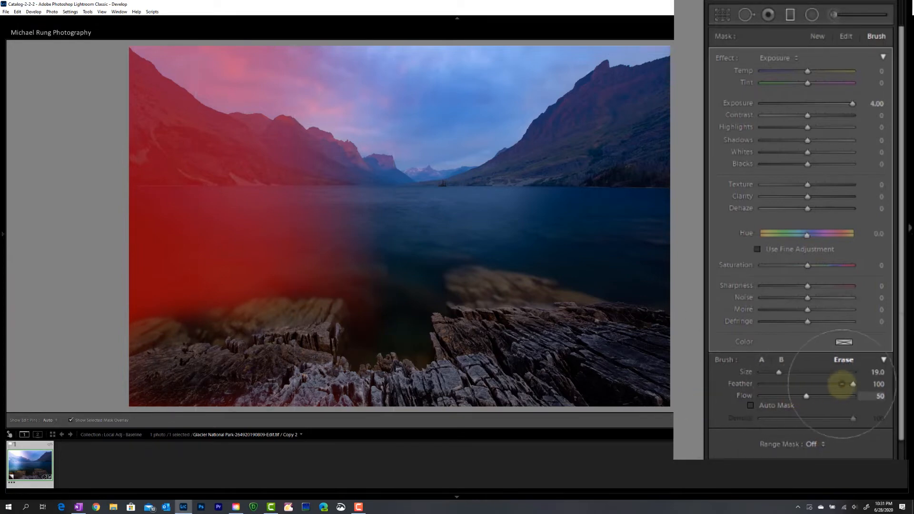
{"action": "left_click_drag", "start_coordinate": [851, 383], "coordinate": [805, 384]}
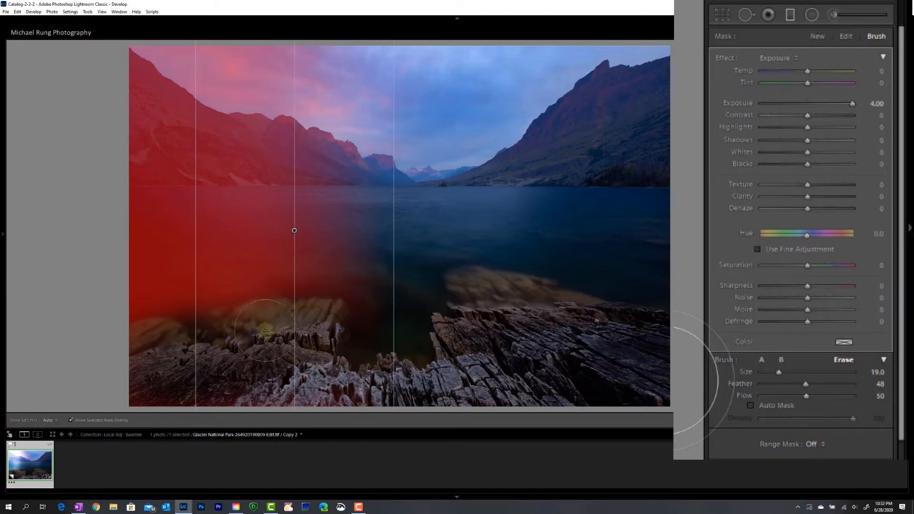
{"action": "left_click", "coordinate": [287, 122]}
{"action": "key", "text": "h"}
{"action": "mouse_move", "coordinate": [304, 69]}
{"action": "left_mouse_down"}
{"action": "mouse_move", "coordinate": [209, 64]}
{"action": "mouse_move", "coordinate": [201, 94]}
{"action": "mouse_move", "coordinate": [303, 117]}
{"action": "mouse_move", "coordinate": [160, 93]}
{"action": "mouse_move", "coordinate": [161, 56]}
{"action": "mouse_move", "coordinate": [163, 109]}
{"action": "mouse_move", "coordinate": [211, 152]}
{"action": "mouse_move", "coordinate": [123, 156]}
{"action": "mouse_move", "coordinate": [317, 159]}
{"action": "mouse_move", "coordinate": [253, 148]}
{"action": "mouse_move", "coordinate": [269, 160]}
{"action": "mouse_move", "coordinate": [98, 159]}
{"action": "mouse_move", "coordinate": [136, 150]}
{"action": "mouse_move", "coordinate": [253, 157]}
{"action": "mouse_move", "coordinate": [113, 163]}
{"action": "left_mouse_up"}
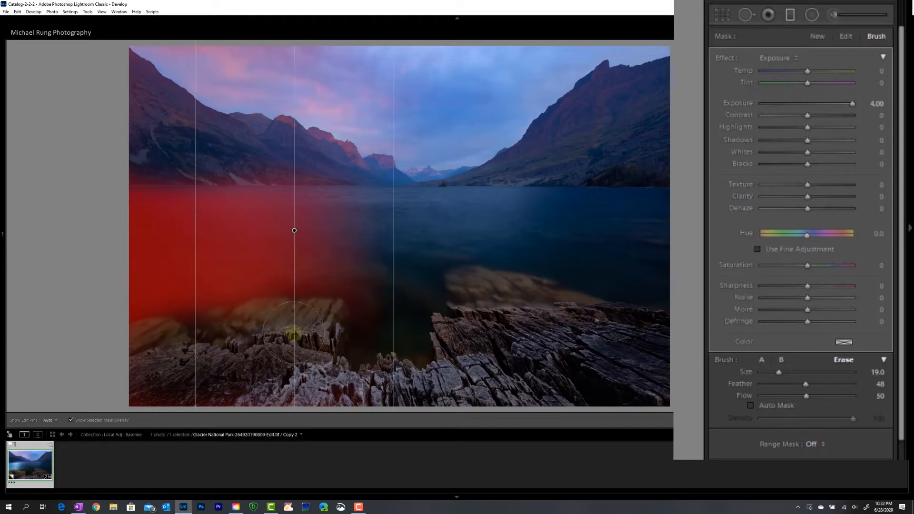
{"action": "key", "text": "h"}
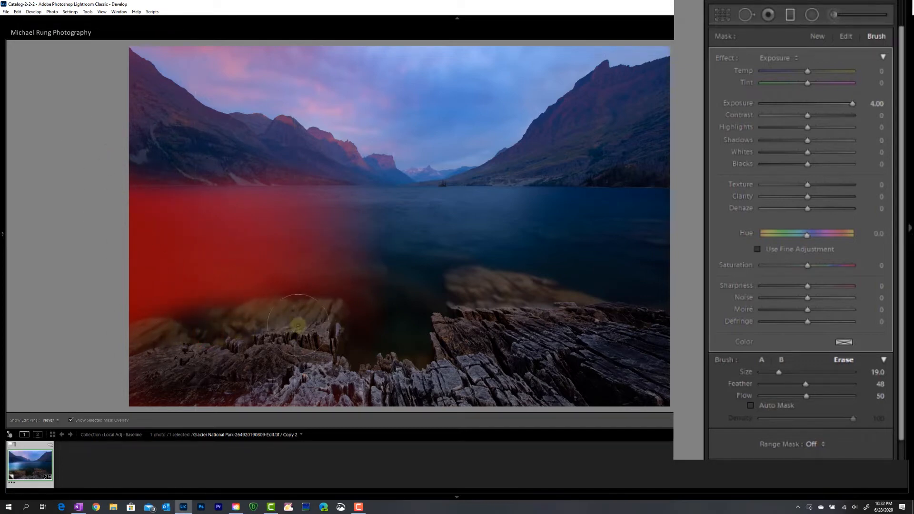
{"action": "key", "text": "h"}
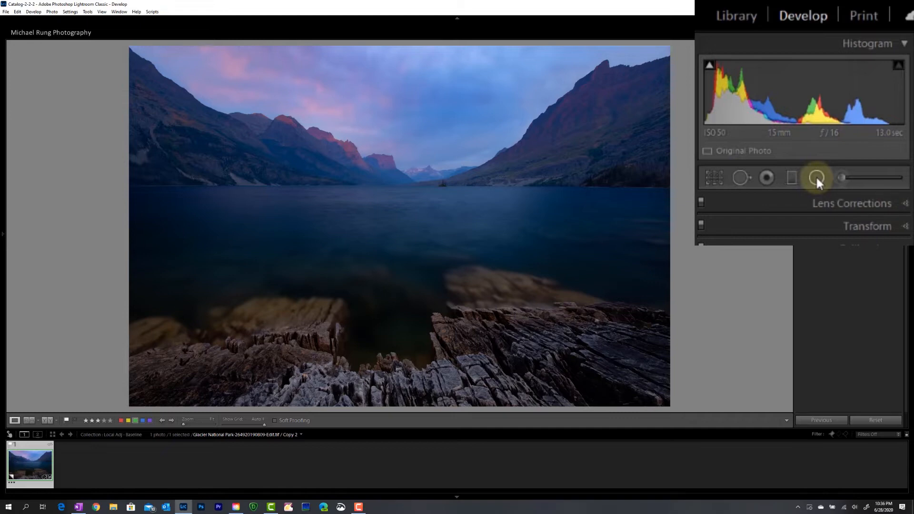
Draw a radial filter ellipse over the middle of the lake using the Exposure effect at 4.00 with Invert on
{"action": "left_click", "coordinate": [816, 176]}
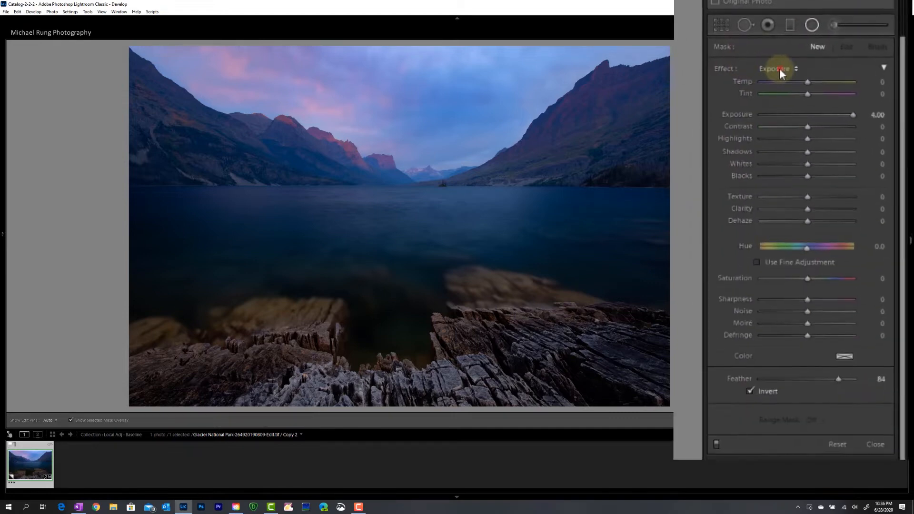
{"action": "left_click", "coordinate": [779, 72]}
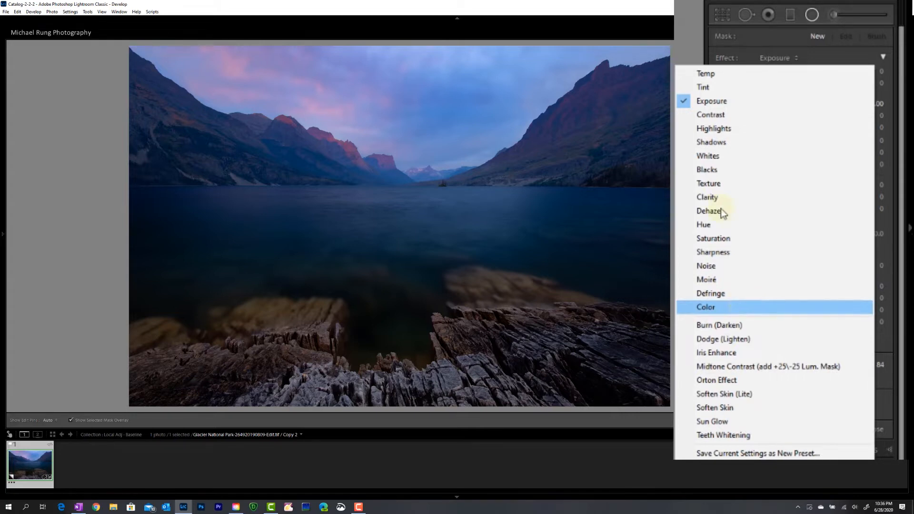
{"action": "left_click", "coordinate": [719, 102]}
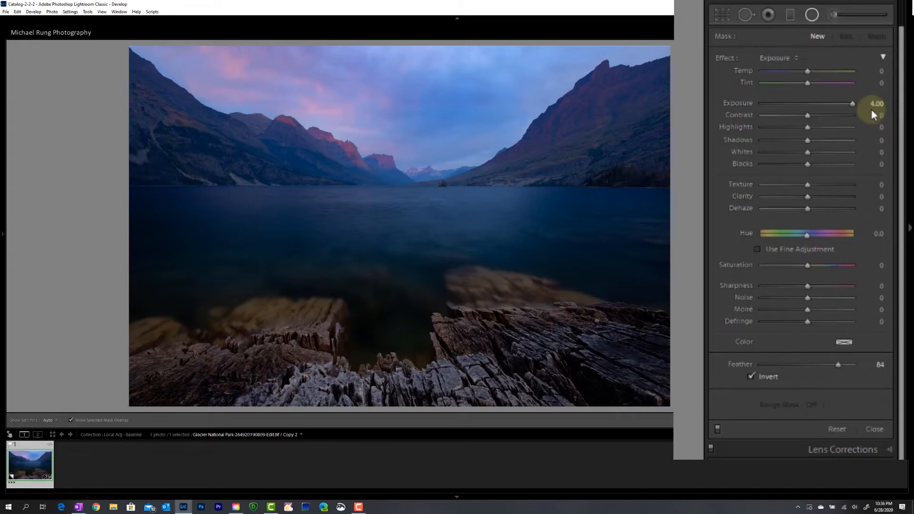
{"action": "double_click", "coordinate": [852, 103]}
{"action": "left_click_drag", "start_coordinate": [807, 104], "coordinate": [849, 107]}
{"action": "left_click", "coordinate": [811, 15]}
{"action": "left_click_drag", "start_coordinate": [388, 210], "coordinate": [528, 123]}
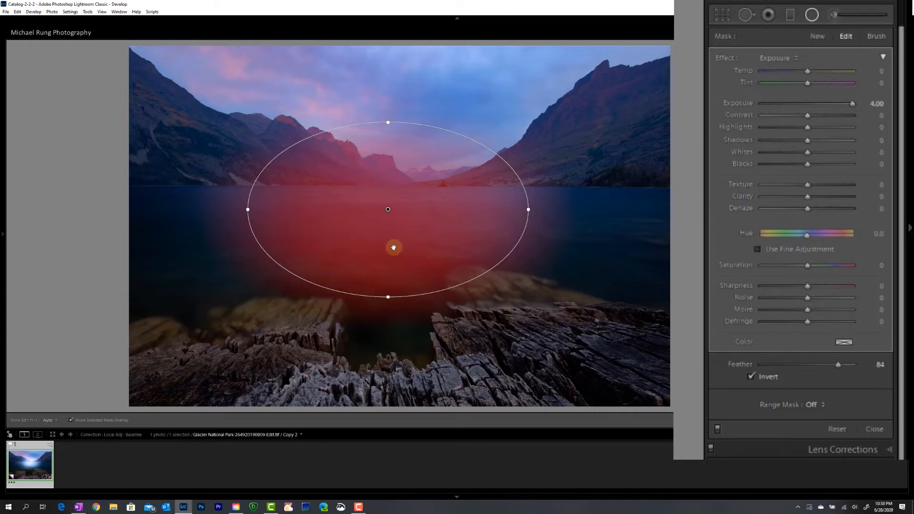
Turn off Invert on the radial filter, set its Feather to 0, and turn Invert back on
{"action": "left_click", "coordinate": [752, 376]}
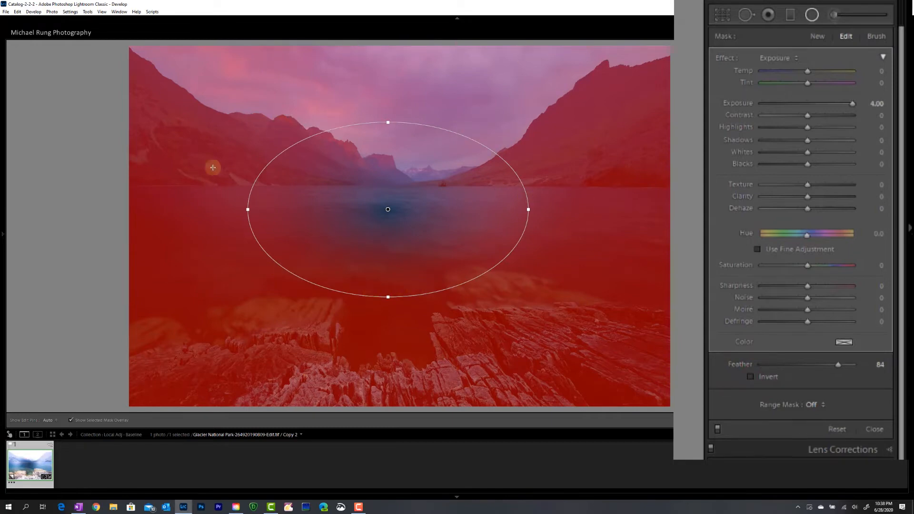
{"action": "left_click_drag", "start_coordinate": [838, 366], "coordinate": [751, 376]}
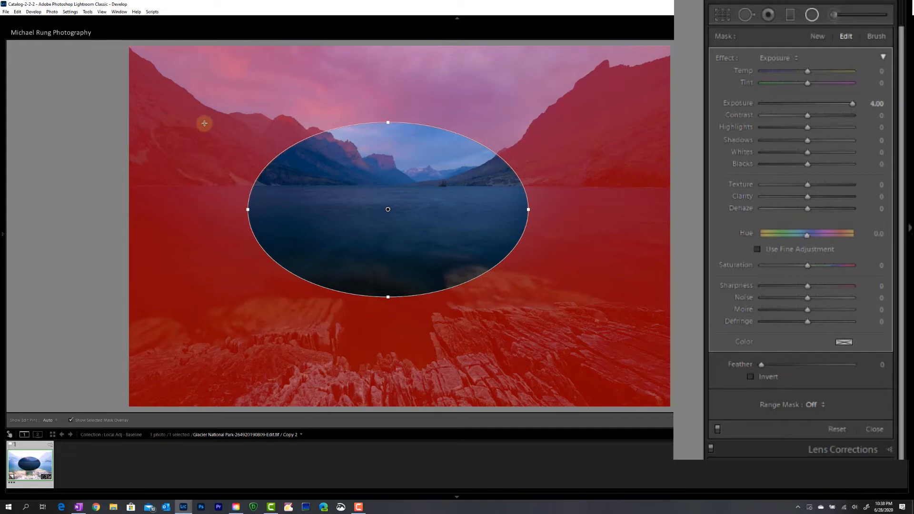
{"action": "left_click", "coordinate": [751, 377]}
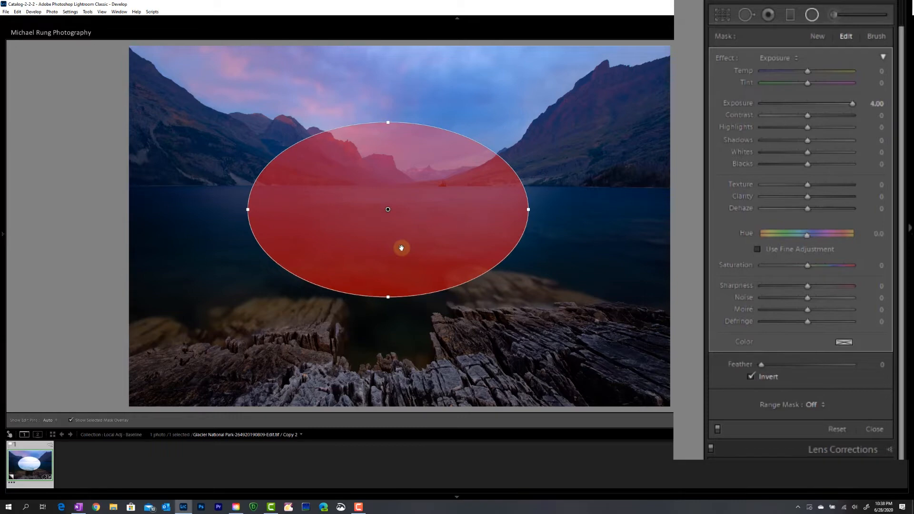
Hide the mask overlay and raise the radial filter's Feather to 100
{"action": "key", "text": "o"}
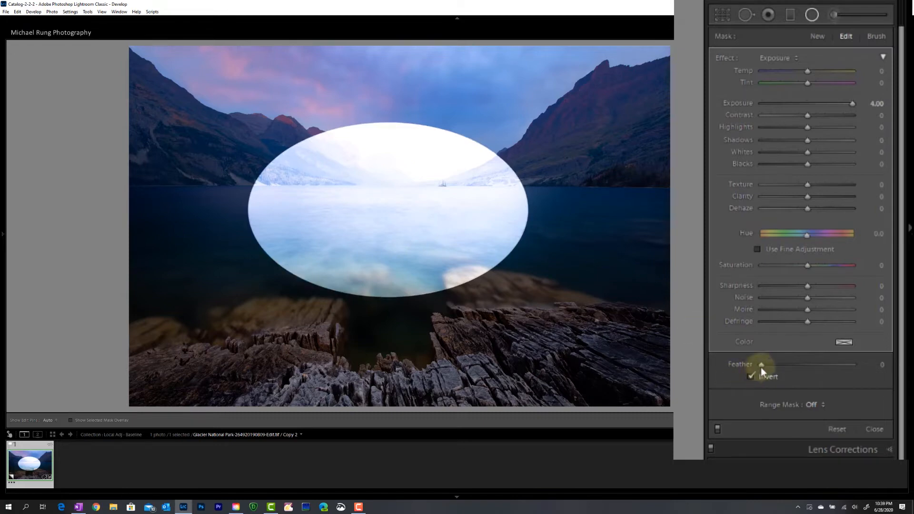
{"action": "left_click_drag", "start_coordinate": [761, 363], "coordinate": [856, 367]}
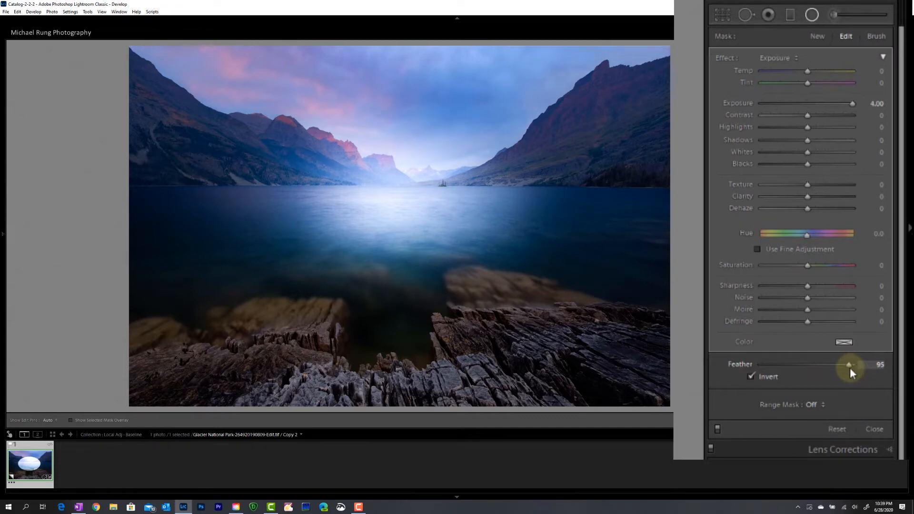
{"action": "mouse_move", "coordinate": [846, 367]}
{"action": "left_mouse_down"}
{"action": "mouse_move", "coordinate": [827, 371]}
{"action": "mouse_move", "coordinate": [850, 375]}
{"action": "left_mouse_up"}
{"action": "mouse_move", "coordinate": [430, 214]}
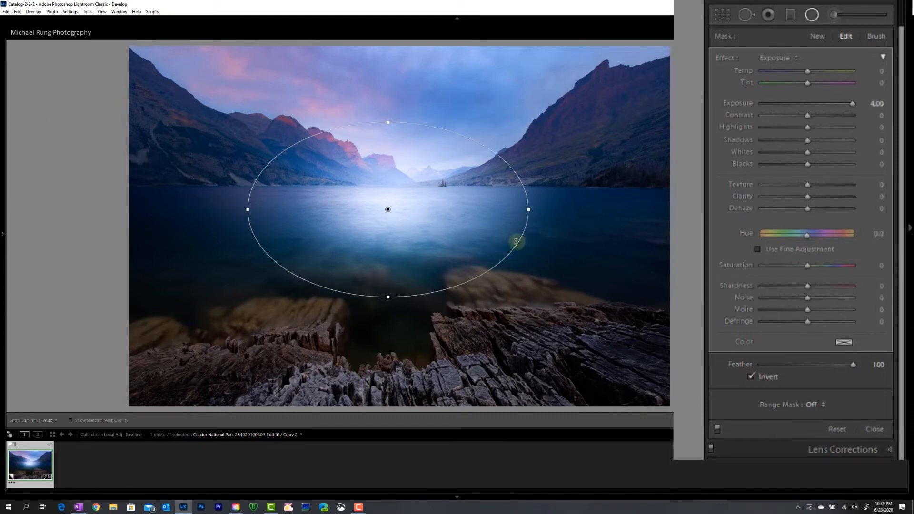
Turn off Invert for the radial filter while the mask overlay is shown, and hide the overlay again
{"action": "key", "text": "o"}
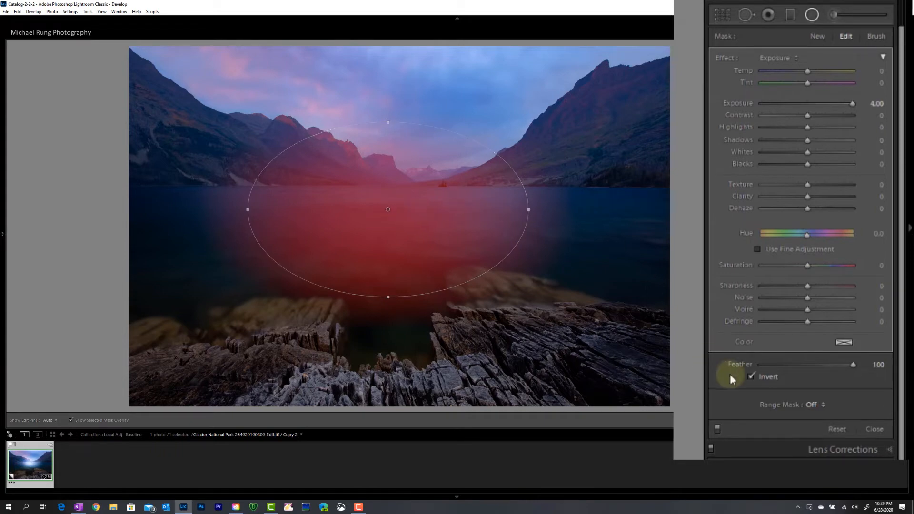
{"action": "left_click", "coordinate": [751, 376]}
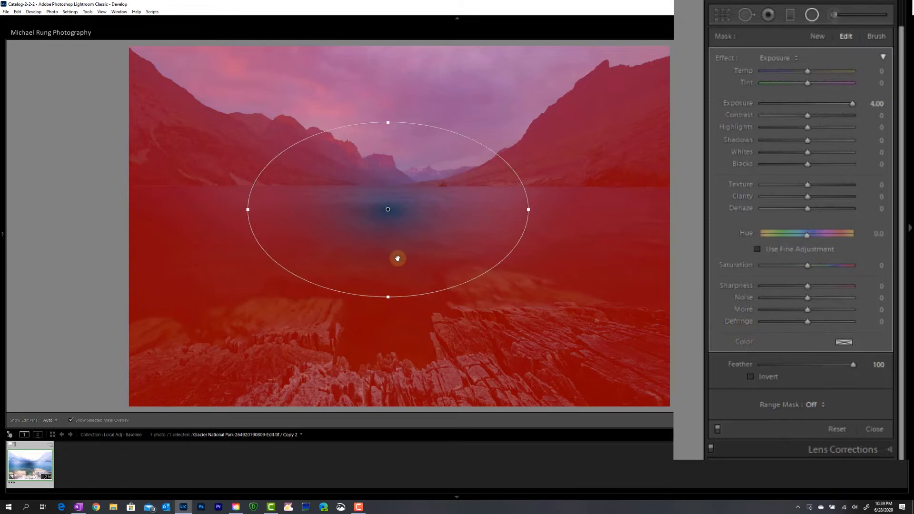
{"action": "key", "text": "o"}
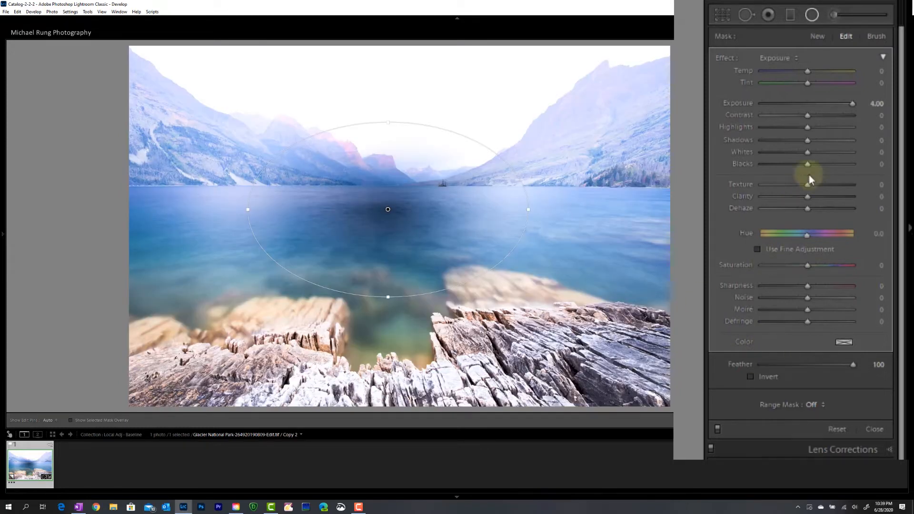
Reset the radial filter's Exposure to 0.00 and move the ellipse onto the small island at the far end of the lake
{"action": "double_click", "coordinate": [852, 103]}
{"action": "mouse_move", "coordinate": [384, 212]}
{"action": "left_click_drag", "start_coordinate": [388, 210], "coordinate": [443, 183]}
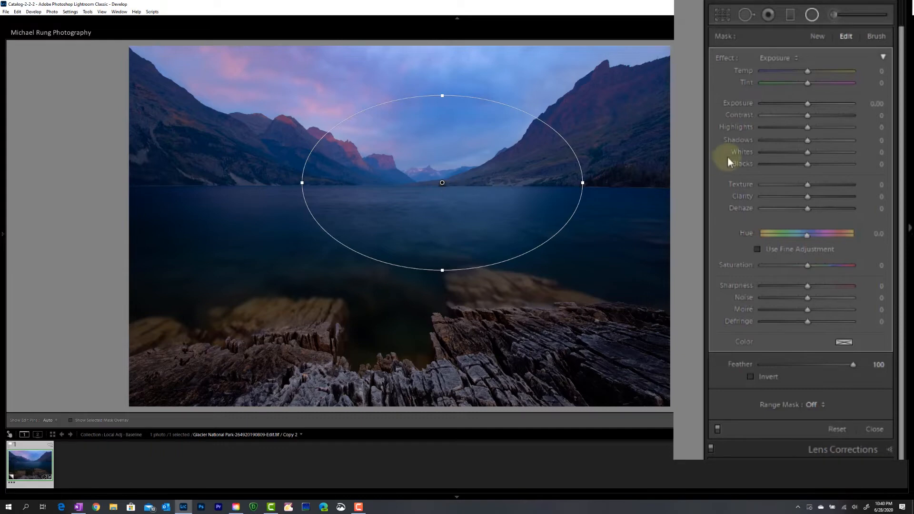
Darken the area outside the ellipse, trying Exposure -1.30 and settling on -0.58 with Feather at 54
{"action": "left_click_drag", "start_coordinate": [807, 103], "coordinate": [792, 104]}
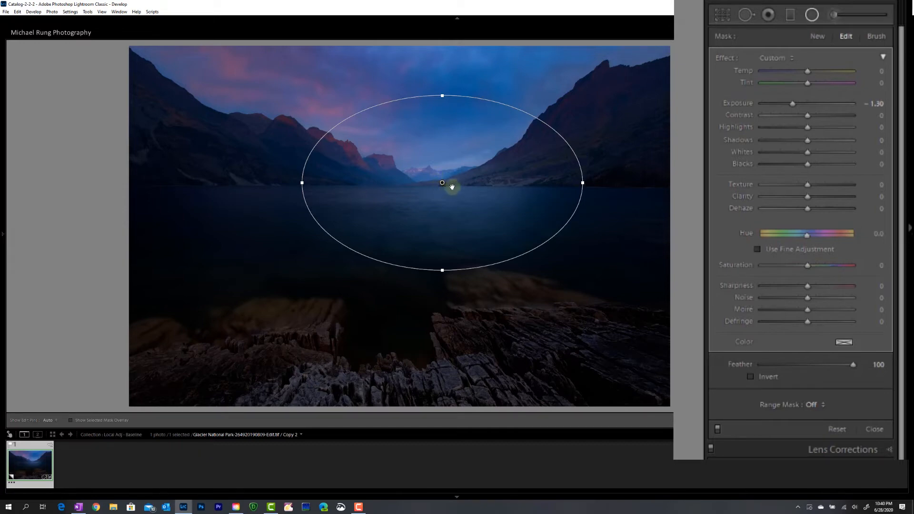
{"action": "left_click_drag", "start_coordinate": [852, 366], "coordinate": [810, 374]}
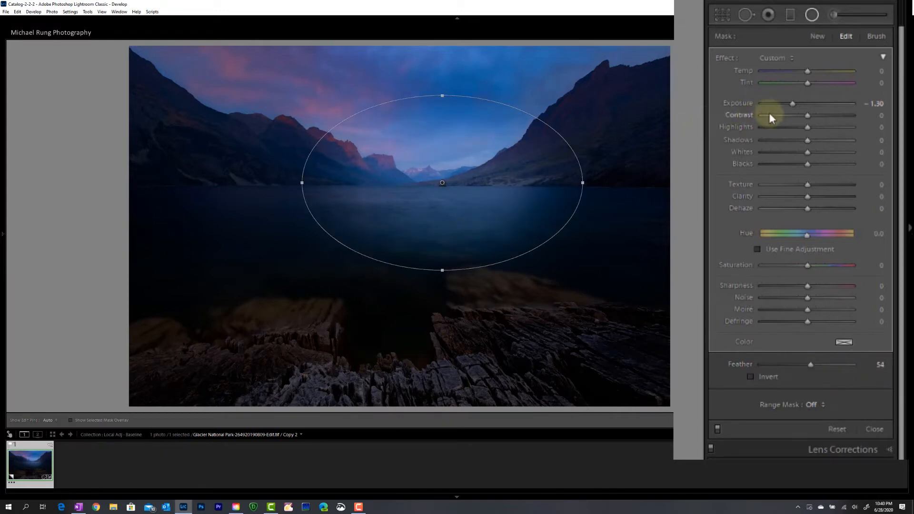
{"action": "left_click_drag", "start_coordinate": [792, 103], "coordinate": [800, 104]}
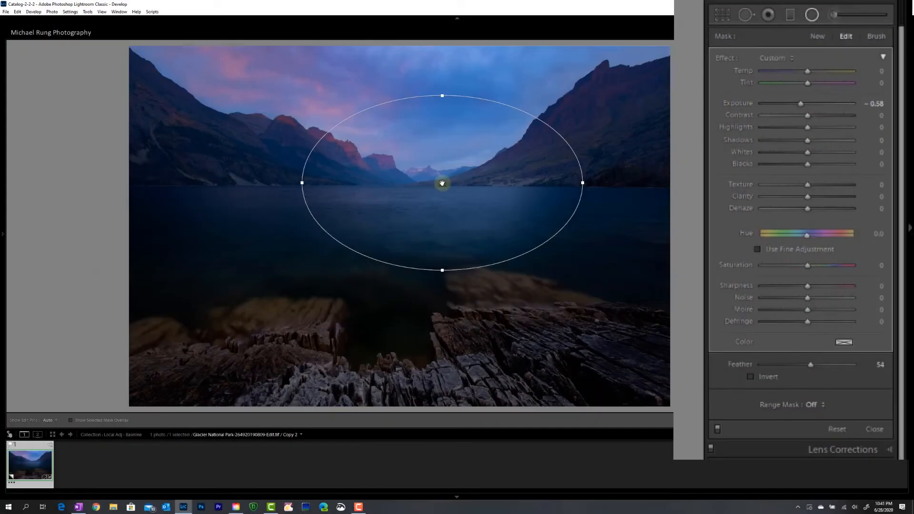
Delete the radial filter and draw a circular one with Exposure 4.00 over the middle of the lake
{"action": "right_click", "coordinate": [442, 184]}
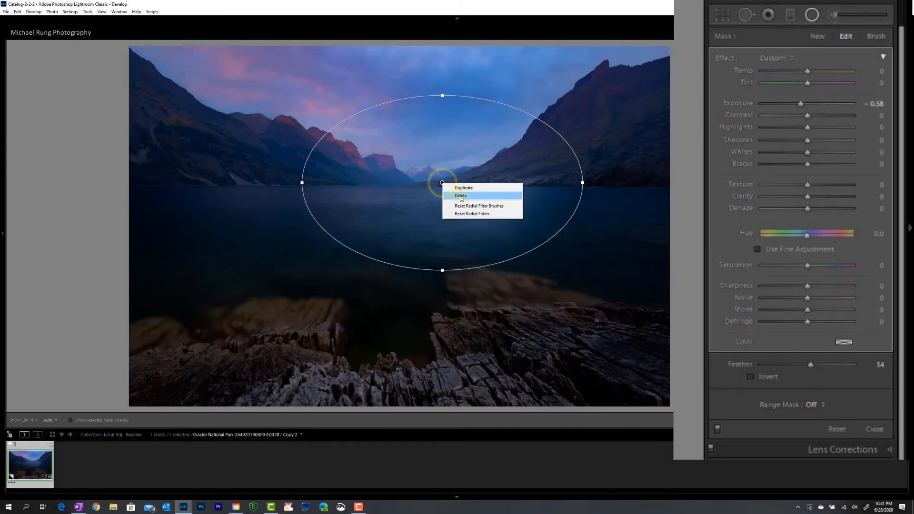
{"action": "left_click", "coordinate": [460, 195]}
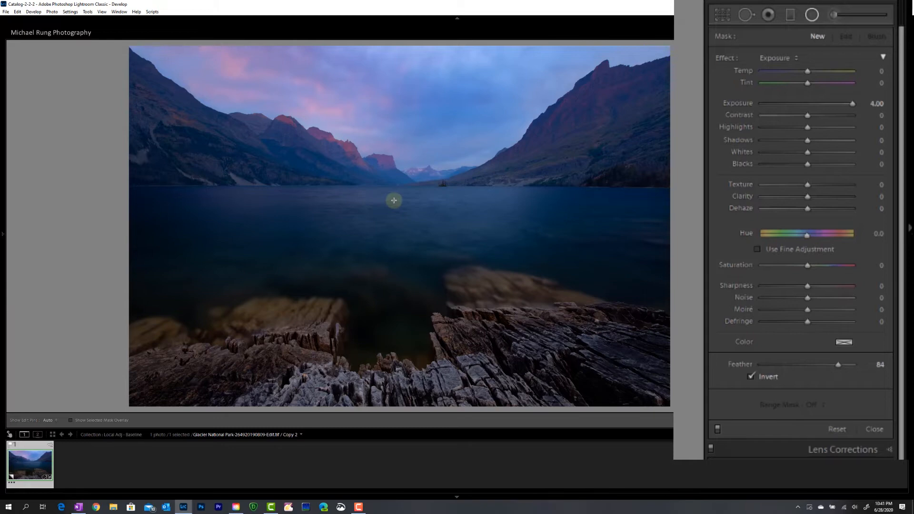
{"action": "left_click", "coordinate": [394, 200]}
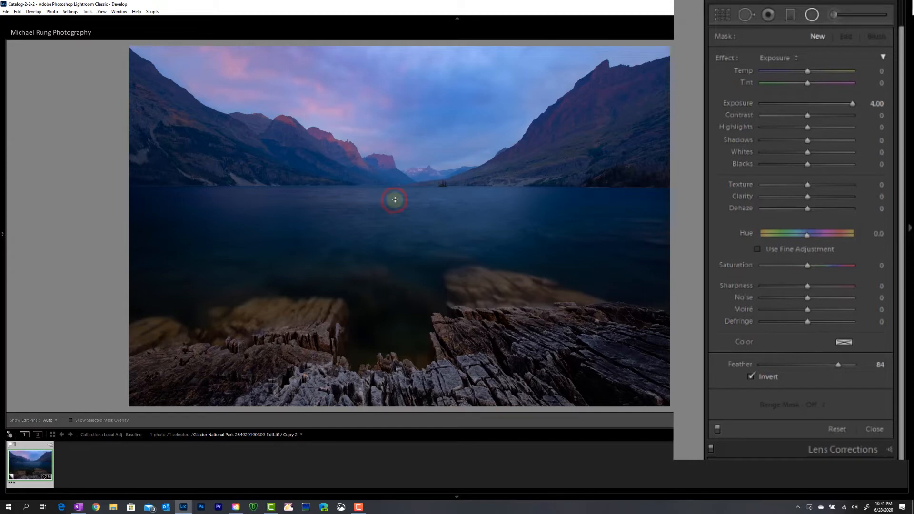
{"action": "left_click_drag", "start_coordinate": [439, 188], "coordinate": [627, 136]}
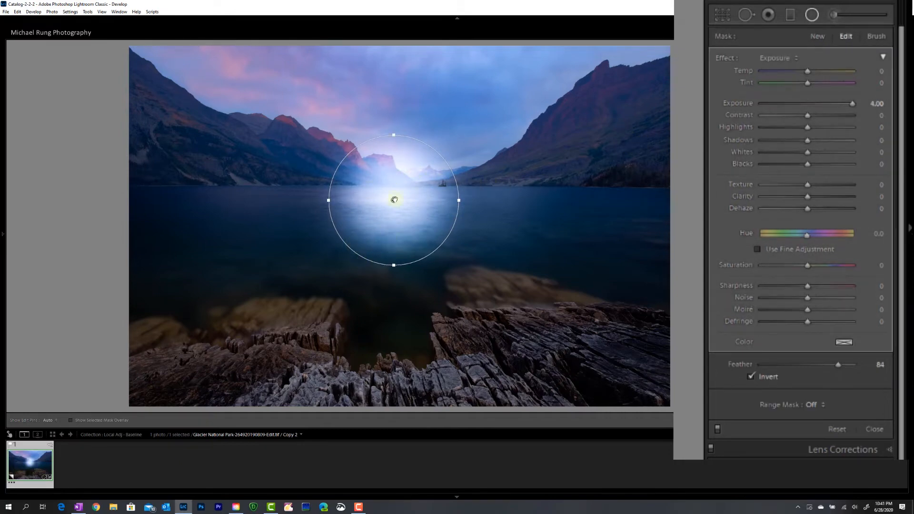
Switch Invert off and back on, and widen the circular radial filter into a horizontal ellipse
{"action": "left_click", "coordinate": [751, 377]}
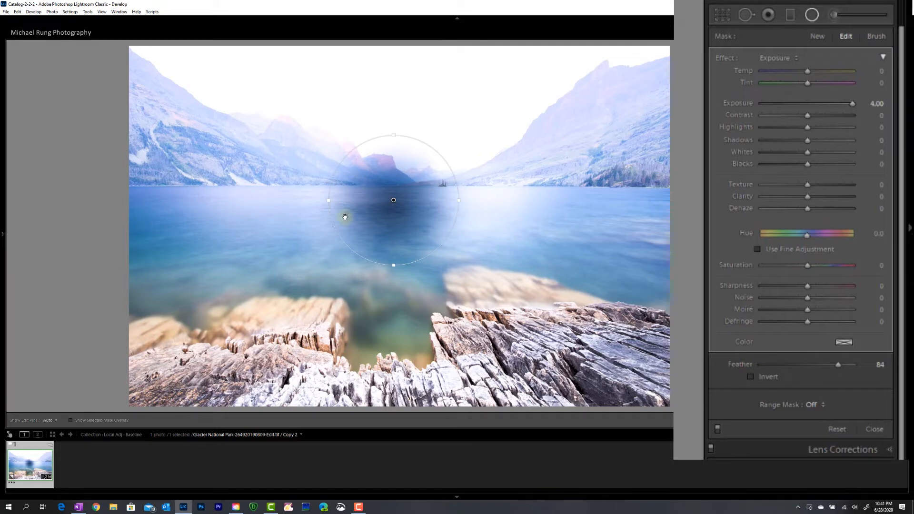
{"action": "left_click", "coordinate": [751, 376]}
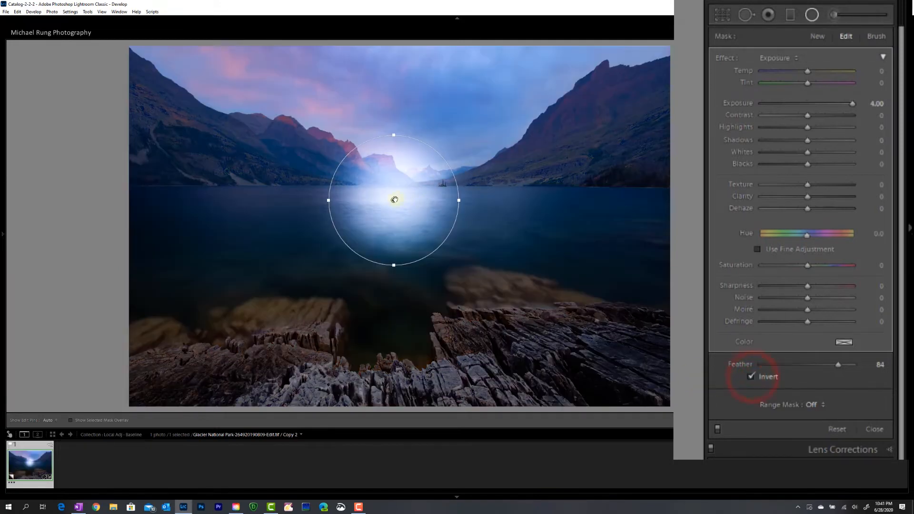
{"action": "left_click_drag", "start_coordinate": [459, 200], "coordinate": [520, 201]}
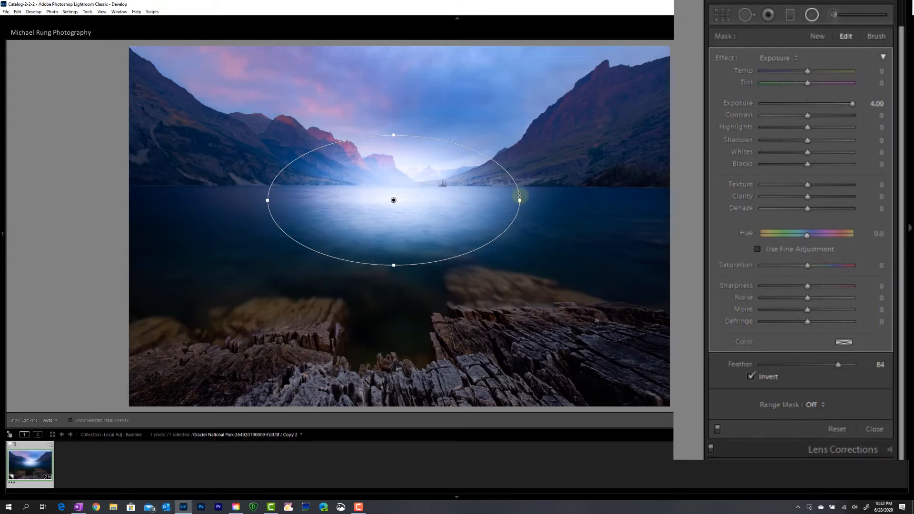
Rotate the radial filter slightly clockwise, flatten it, and stretch it diagonally across the lake
{"action": "left_click_drag", "start_coordinate": [520, 196], "coordinate": [518, 220]}
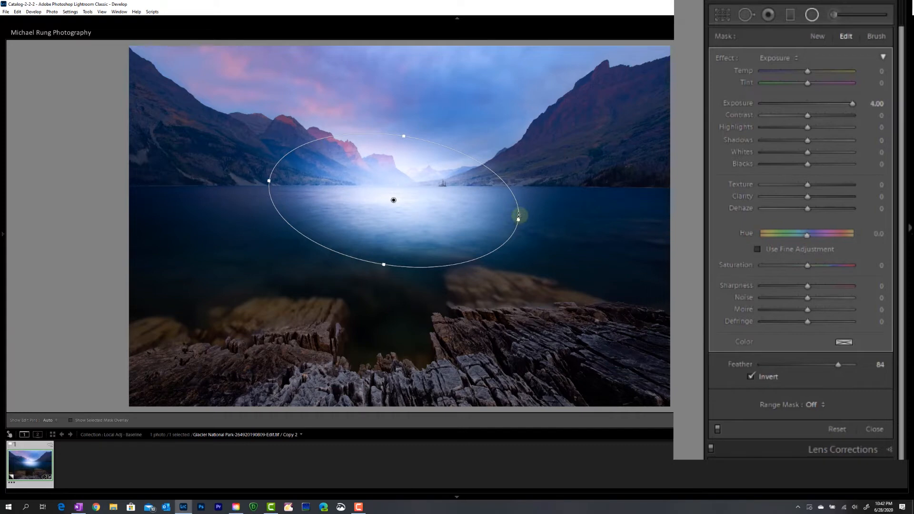
{"action": "left_click_drag", "start_coordinate": [519, 220], "coordinate": [525, 221]}
{"action": "mouse_move", "coordinate": [403, 136]}
{"action": "left_mouse_down"}
{"action": "mouse_move", "coordinate": [409, 126]}
{"action": "mouse_move", "coordinate": [407, 143]}
{"action": "left_mouse_up"}
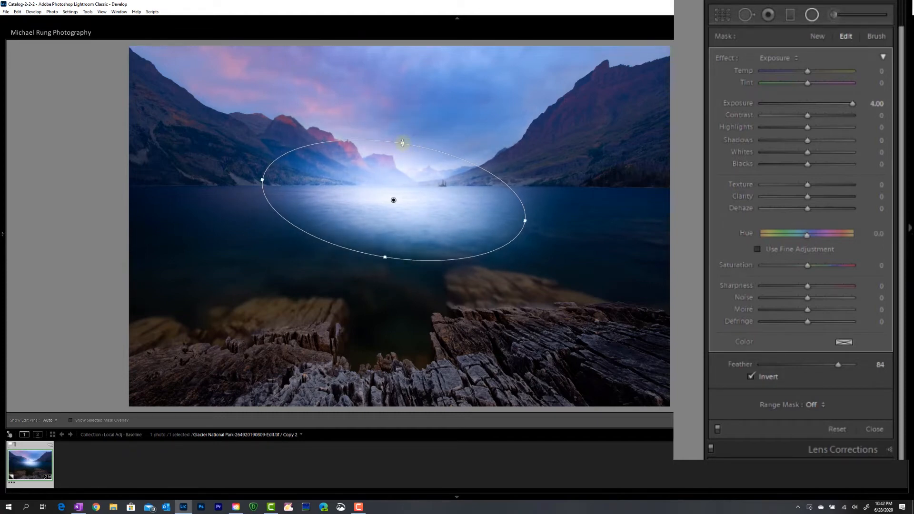
{"action": "mouse_move", "coordinate": [402, 143]}
{"action": "left_mouse_down"}
{"action": "mouse_move", "coordinate": [406, 114]}
{"action": "mouse_move", "coordinate": [401, 157]}
{"action": "left_mouse_up"}
{"action": "left_click_drag", "start_coordinate": [526, 221], "coordinate": [595, 233]}
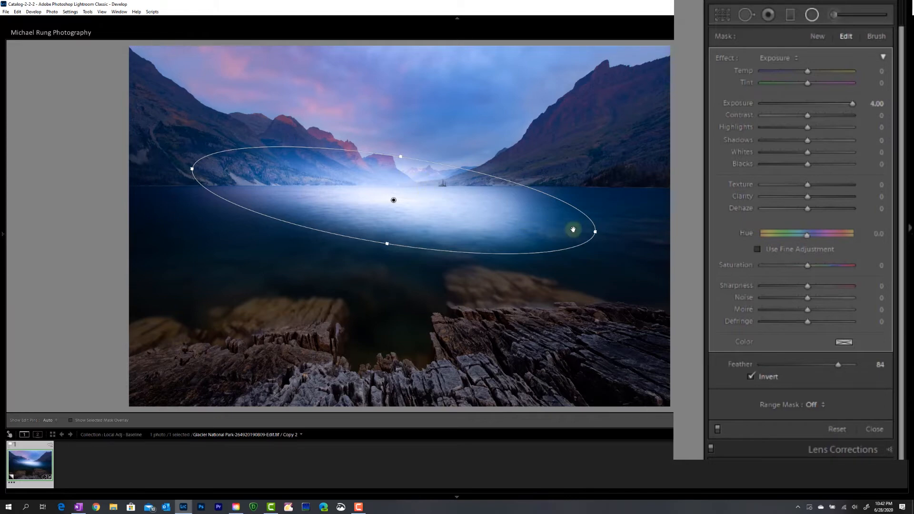
{"action": "left_click_drag", "start_coordinate": [595, 232], "coordinate": [660, 242]}
Delete the tilted radial filter and draw a new horizontal ellipse over the middle of the lake, discarding the first attempt
{"action": "right_click", "coordinate": [394, 200]}
{"action": "left_click", "coordinate": [430, 213]}
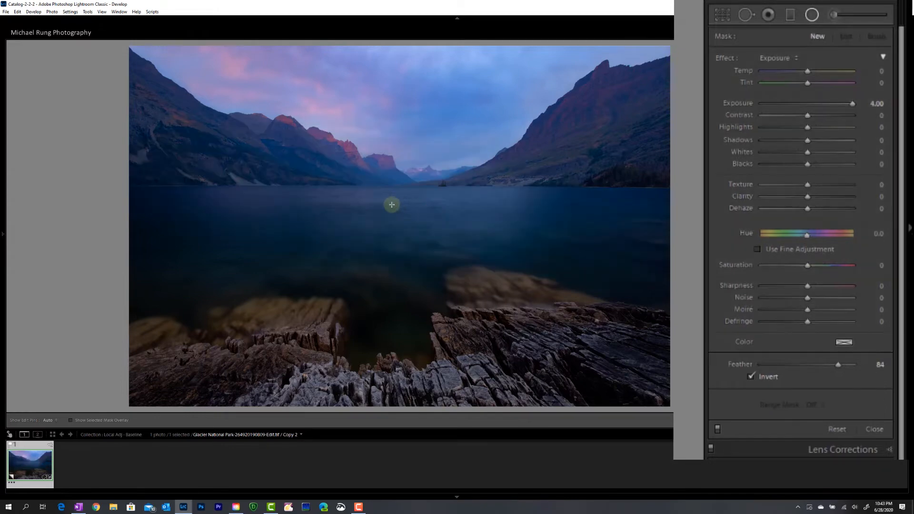
{"action": "left_click_drag", "start_coordinate": [392, 205], "coordinate": [511, 153]}
{"action": "key", "text": "Delete"}
{"action": "left_click_drag", "start_coordinate": [386, 205], "coordinate": [525, 138]}
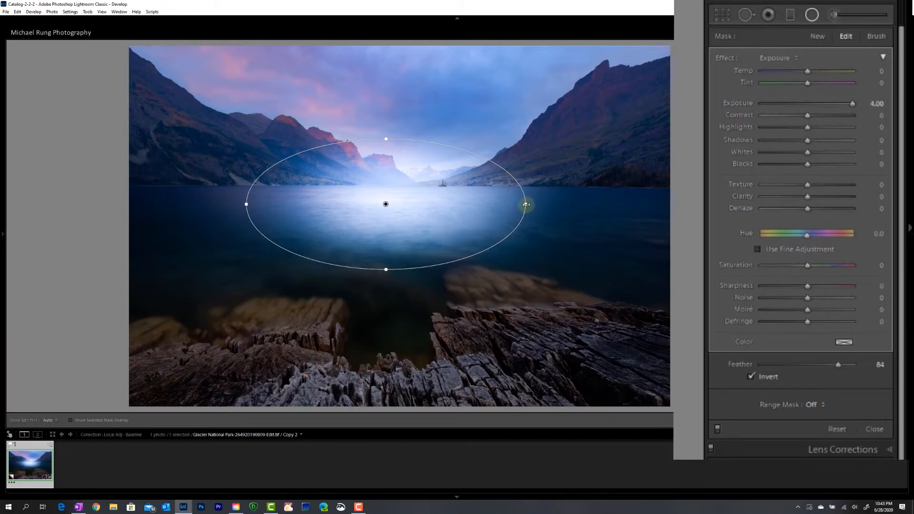
Enlarge the elliptical radial filter slightly in width and height around its centre over the lake
{"action": "mouse_move", "coordinate": [526, 204]}
{"action": "left_mouse_down"}
{"action": "mouse_move", "coordinate": [569, 206]}
{"action": "mouse_move", "coordinate": [539, 204]}
{"action": "left_mouse_up"}
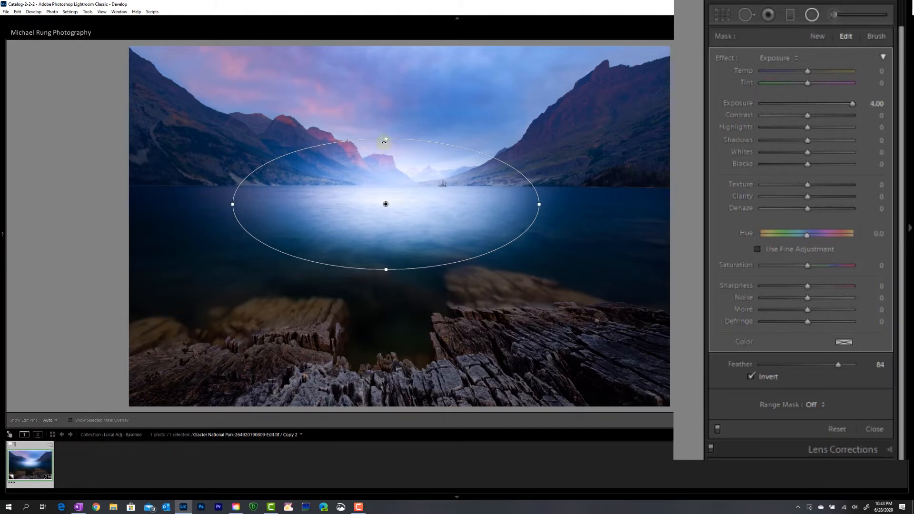
{"action": "left_click_drag", "start_coordinate": [388, 133], "coordinate": [386, 136]}
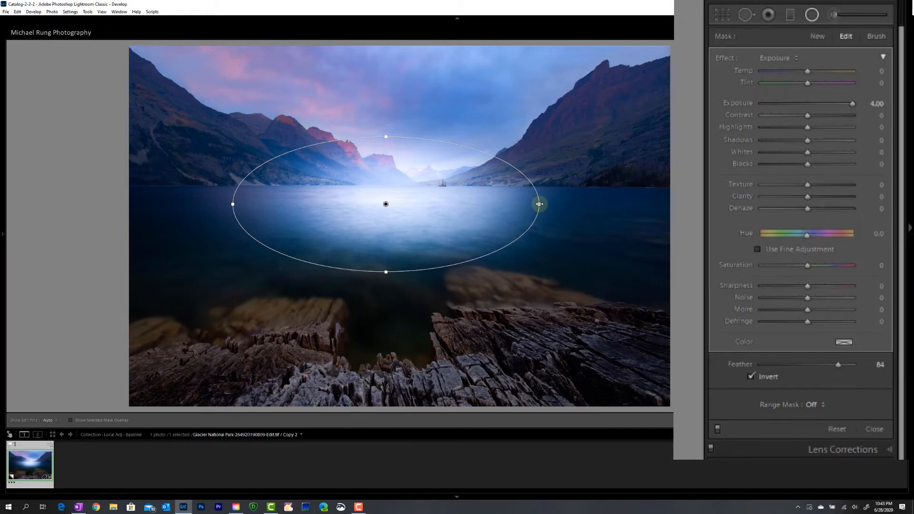
{"action": "mouse_move", "coordinate": [540, 204]}
{"action": "left_mouse_down"}
{"action": "mouse_move", "coordinate": [585, 203]}
{"action": "mouse_move", "coordinate": [524, 206]}
{"action": "mouse_move", "coordinate": [543, 213]}
{"action": "left_mouse_up"}
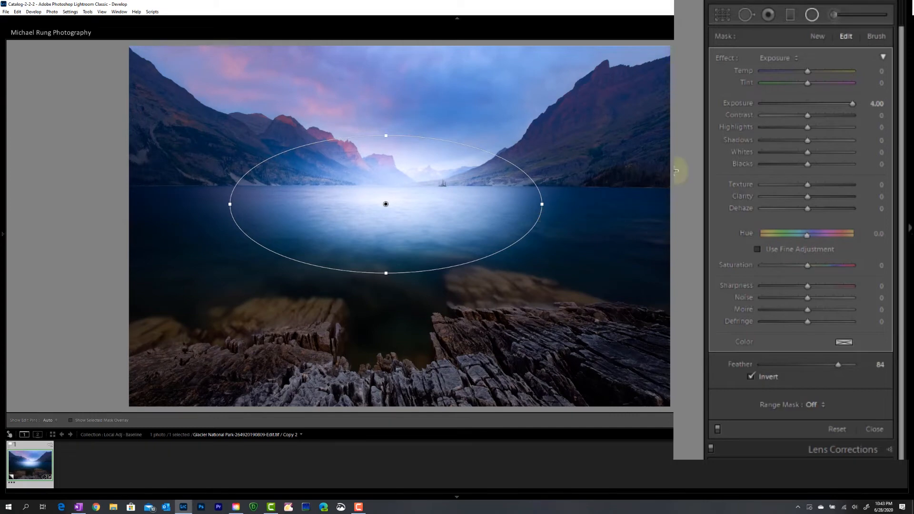
Erase part of the radial filter's mask near the ellipse's lower-right edge using its Erase brush at Size 19.0, Feather 48 and Flow 50
{"action": "left_click", "coordinate": [874, 36]}
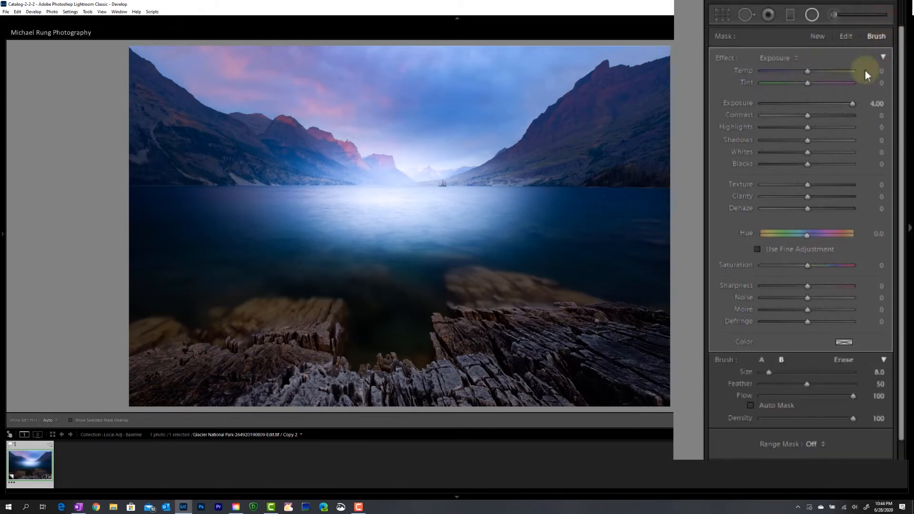
{"action": "left_click", "coordinate": [762, 361]}
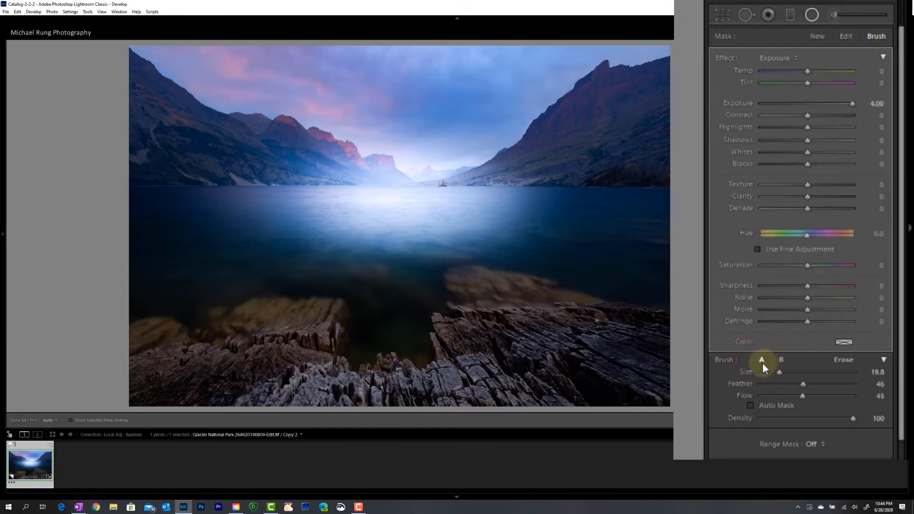
{"action": "left_click", "coordinate": [844, 360]}
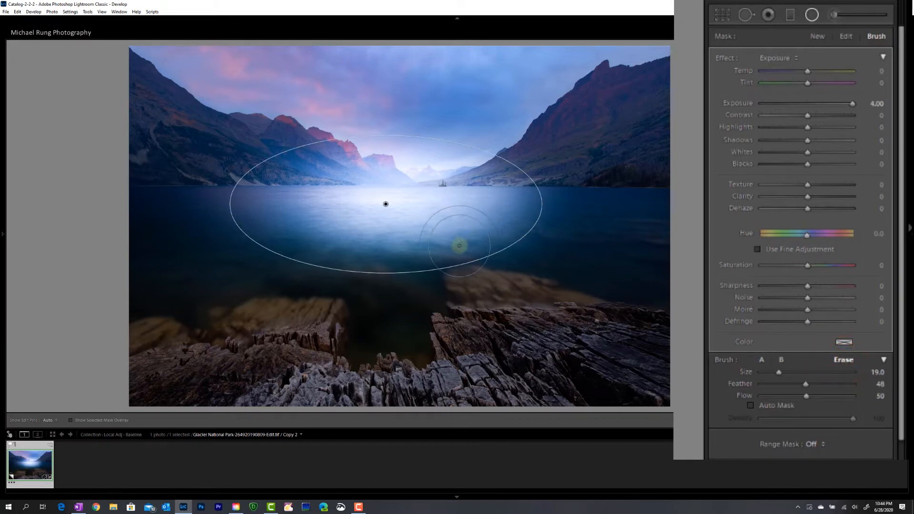
{"action": "left_click", "coordinate": [460, 247]}
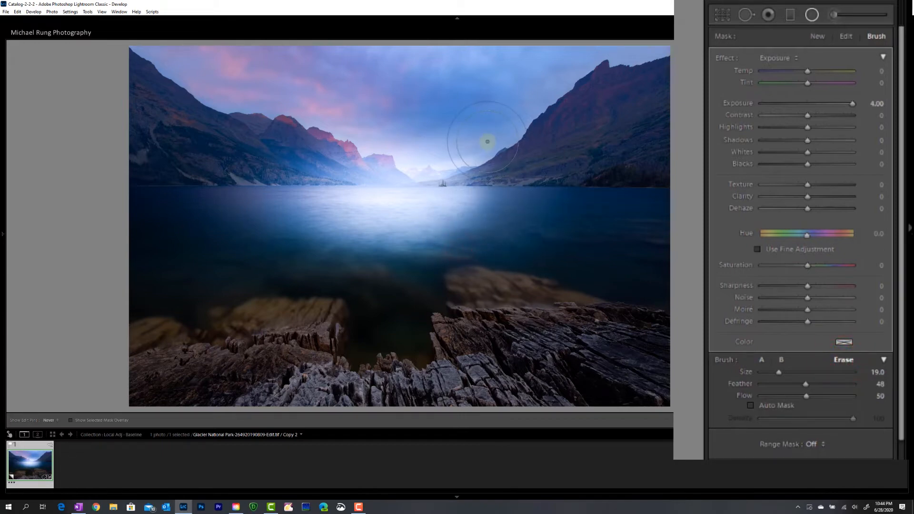
{"action": "mouse_move", "coordinate": [444, 275]}
{"action": "left_mouse_down"}
{"action": "mouse_move", "coordinate": [339, 258]}
{"action": "mouse_move", "coordinate": [270, 196]}
{"action": "mouse_move", "coordinate": [372, 262]}
{"action": "mouse_move", "coordinate": [420, 263]}
{"action": "left_mouse_up"}
Add to the radial filter's mask with brush A at Size 19.8, painting over the lake's centre, the right mountain and the lower-left rocks
{"action": "left_click", "coordinate": [763, 361]}
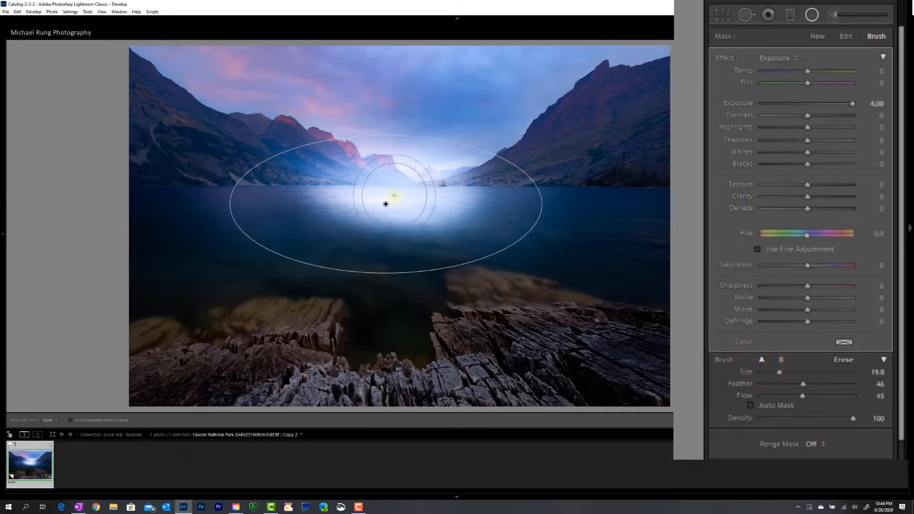
{"action": "mouse_move", "coordinate": [386, 204]}
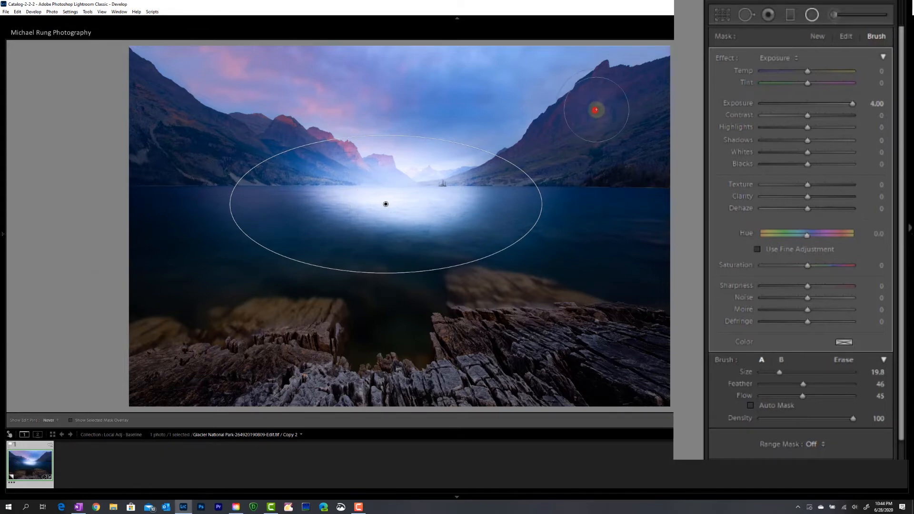
{"action": "key", "text": "h"}
{"action": "mouse_move", "coordinate": [612, 109]}
{"action": "left_mouse_down"}
{"action": "mouse_move", "coordinate": [595, 95]}
{"action": "mouse_move", "coordinate": [652, 81]}
{"action": "mouse_move", "coordinate": [646, 114]}
{"action": "mouse_move", "coordinate": [656, 84]}
{"action": "mouse_move", "coordinate": [628, 66]}
{"action": "mouse_move", "coordinate": [593, 76]}
{"action": "mouse_move", "coordinate": [595, 89]}
{"action": "left_mouse_up"}
{"action": "mouse_move", "coordinate": [193, 307]}
{"action": "left_mouse_down"}
{"action": "mouse_move", "coordinate": [202, 332]}
{"action": "mouse_move", "coordinate": [245, 350]}
{"action": "left_mouse_up"}
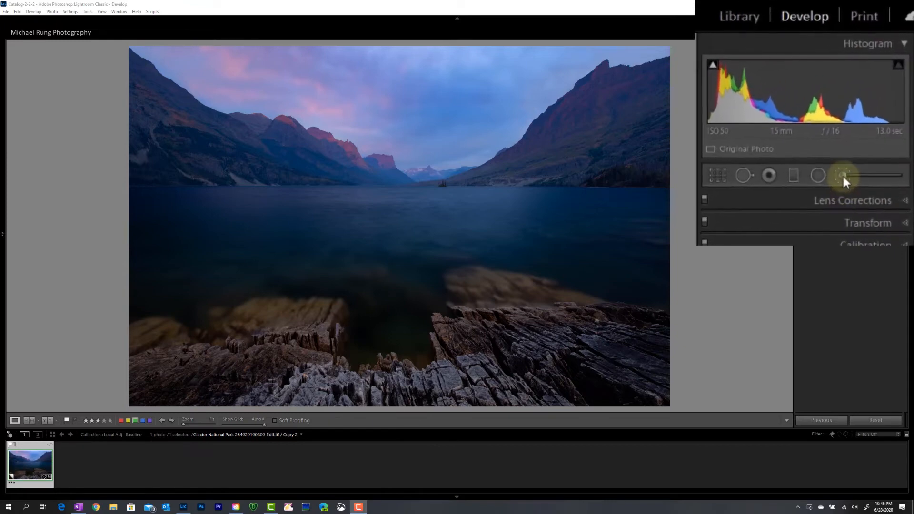
Activate the Adjustment Brush and look through its effect presets, keeping Exposure selected
{"action": "left_click", "coordinate": [841, 176]}
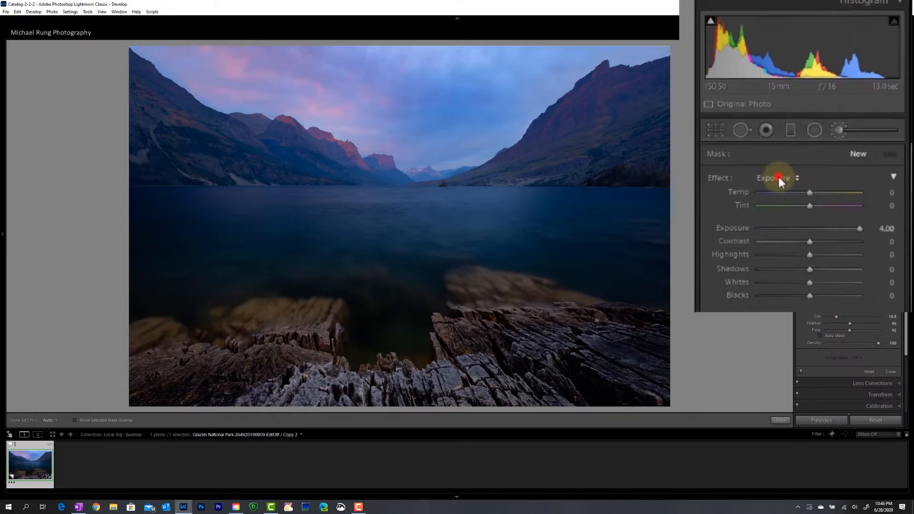
{"action": "left_click", "coordinate": [780, 227]}
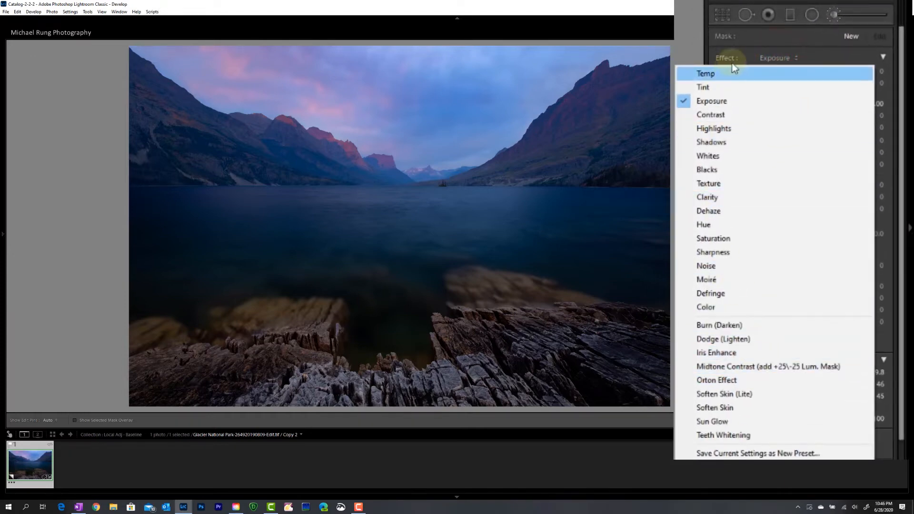
{"action": "left_click", "coordinate": [753, 48]}
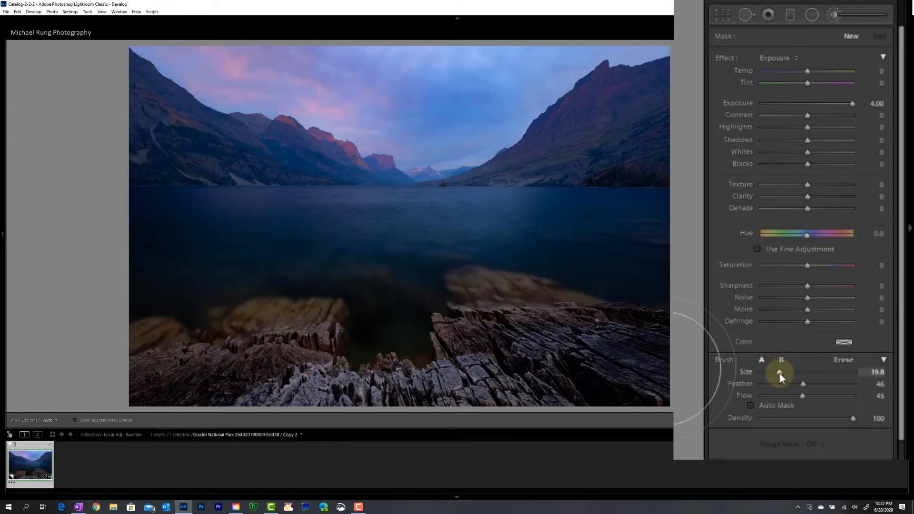
Enlarge and reduce brush A's size repeatedly, trying values between about 20 and 32
{"action": "mouse_move", "coordinate": [779, 372]}
{"action": "left_mouse_down"}
{"action": "mouse_move", "coordinate": [806, 372]}
{"action": "mouse_move", "coordinate": [783, 376]}
{"action": "left_mouse_up"}
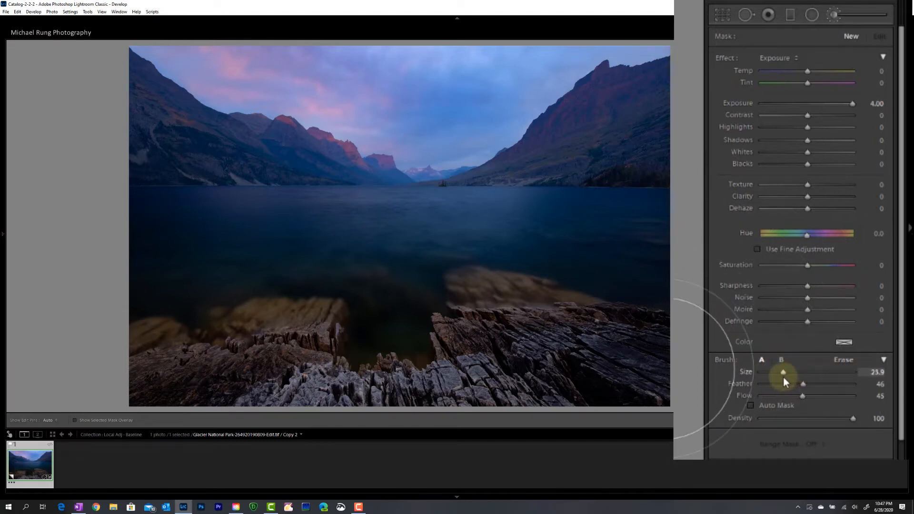
{"action": "scroll", "coordinate": [784, 376], "scroll_direction": "up", "scroll_amount": 13}
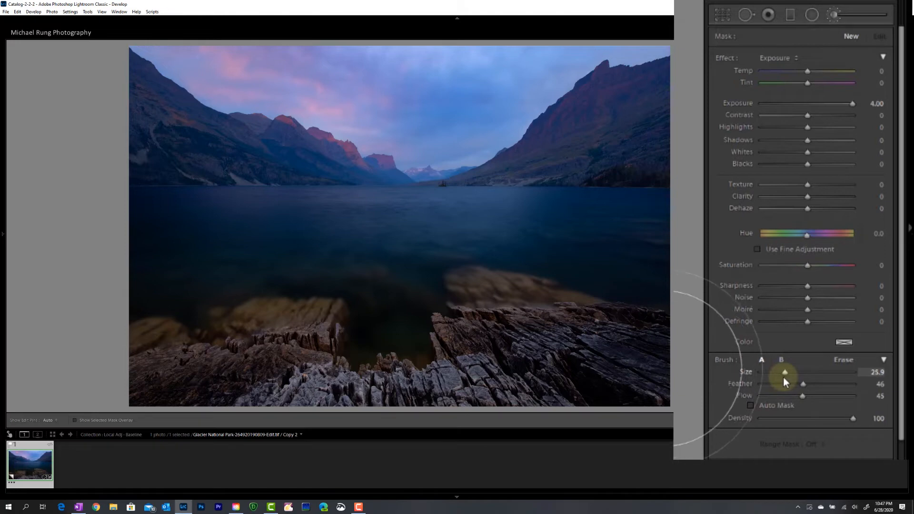
{"action": "scroll", "coordinate": [784, 376], "scroll_direction": "down", "scroll_amount": 6}
{"action": "scroll", "coordinate": [783, 376], "scroll_direction": "down", "scroll_amount": 13}
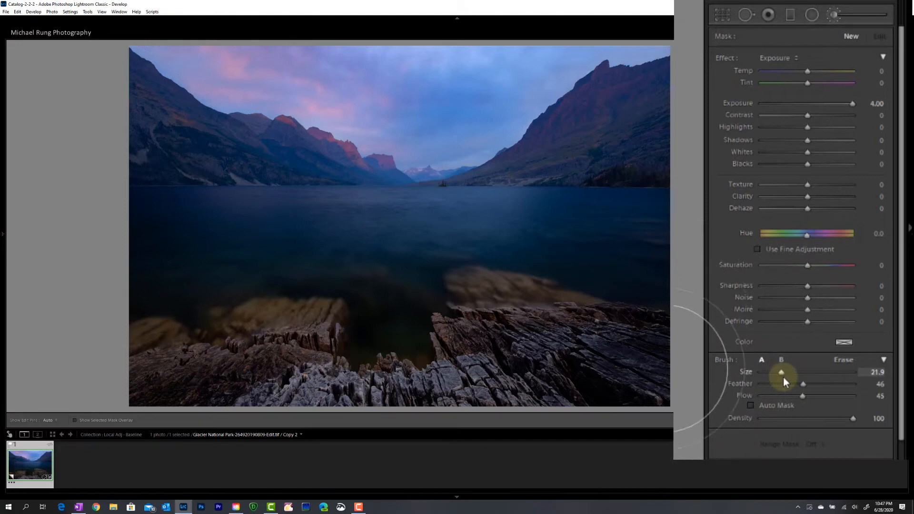
{"action": "scroll", "coordinate": [783, 376], "scroll_direction": "up", "scroll_amount": 9}
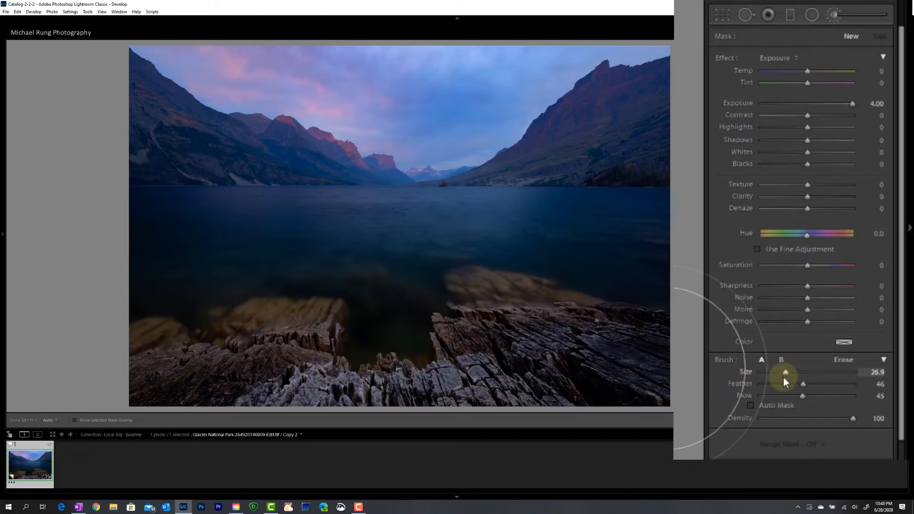
{"action": "key", "text": "bracketleft"}
{"action": "scroll", "coordinate": [783, 377], "scroll_direction": "up", "scroll_amount": 6}
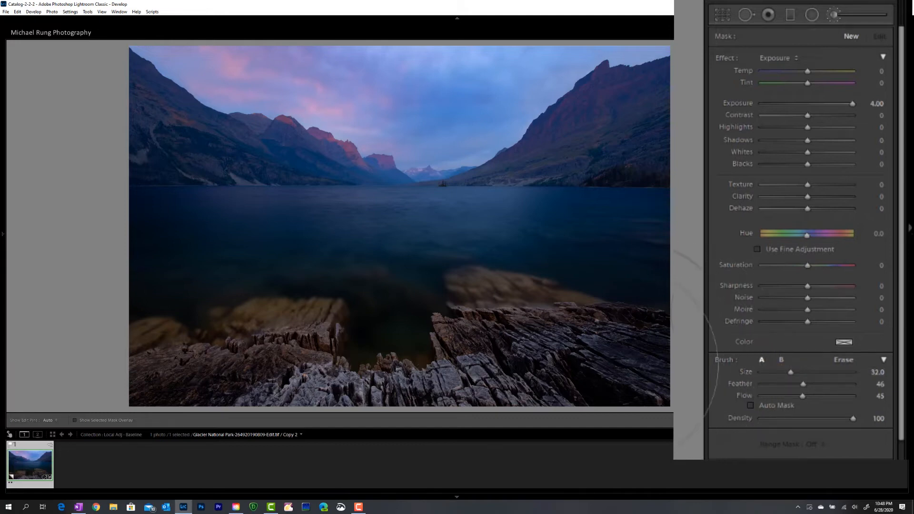
{"action": "scroll", "coordinate": [555, 283], "scroll_direction": "down", "scroll_amount": 6}
{"action": "scroll", "coordinate": [556, 282], "scroll_direction": "up", "scroll_amount": 10}
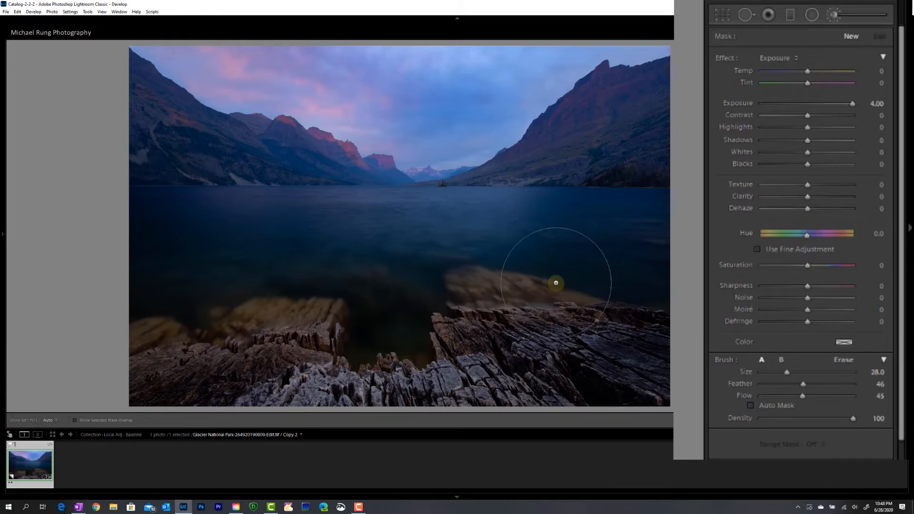
{"action": "scroll", "coordinate": [562, 284], "scroll_direction": "up", "scroll_amount": 6}
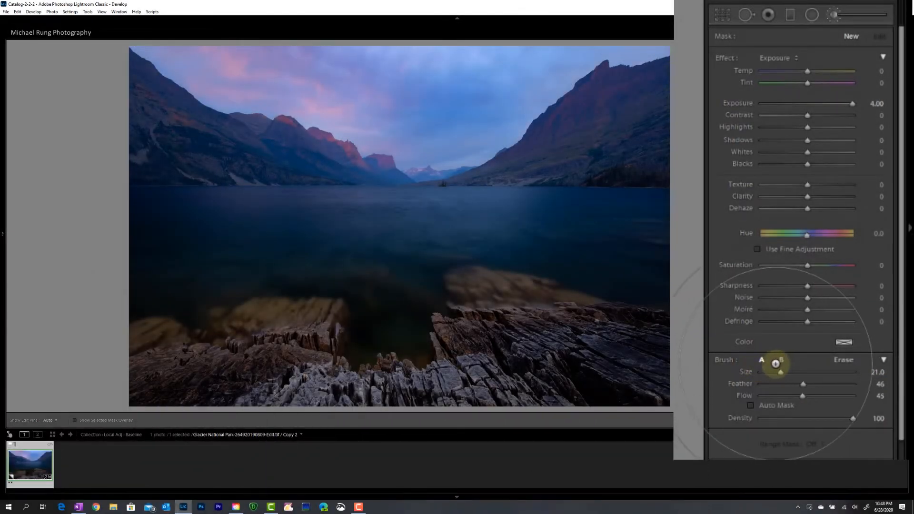
Set brush A to Size 40.2, Feather 70 and Flow 100, and brush B to Feather 30 and Flow 53
{"action": "left_click_drag", "start_coordinate": [782, 371], "coordinate": [798, 373]}
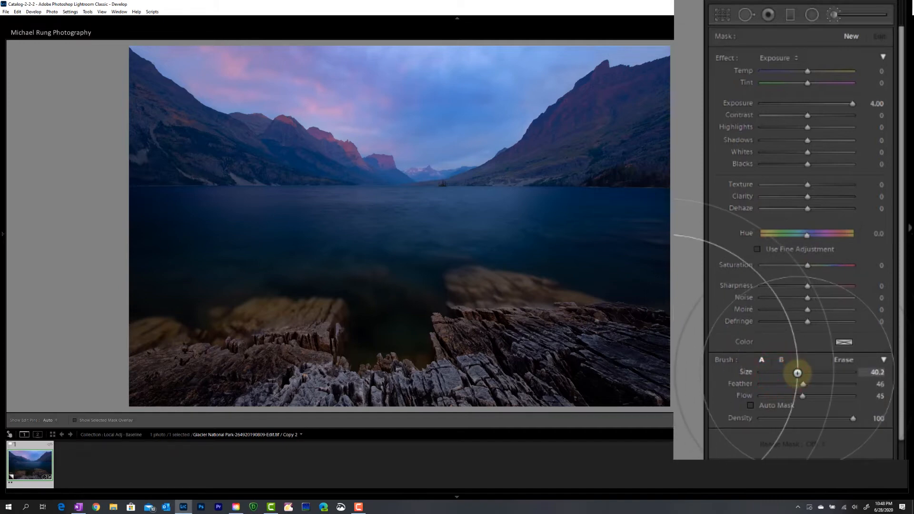
{"action": "left_click_drag", "start_coordinate": [804, 383], "coordinate": [858, 396]}
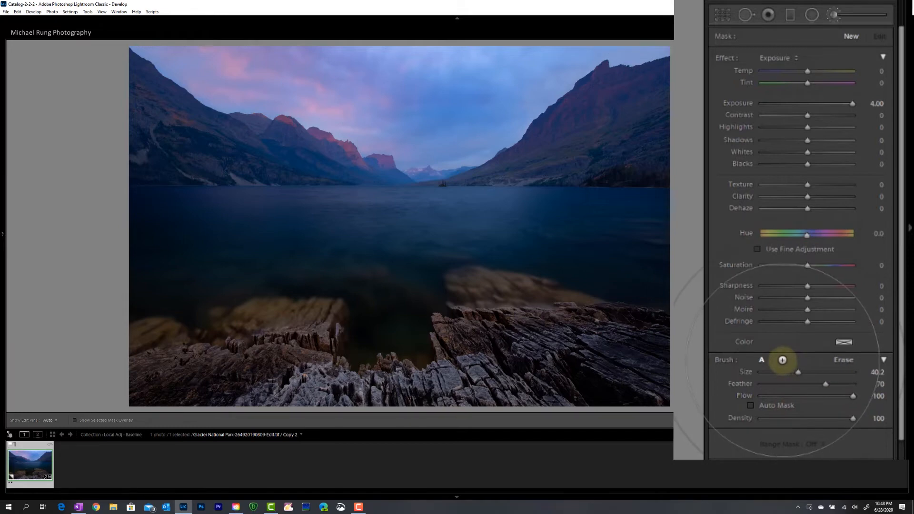
{"action": "left_click_drag", "start_coordinate": [808, 383], "coordinate": [789, 383]}
{"action": "left_click_drag", "start_coordinate": [851, 395], "coordinate": [809, 396]}
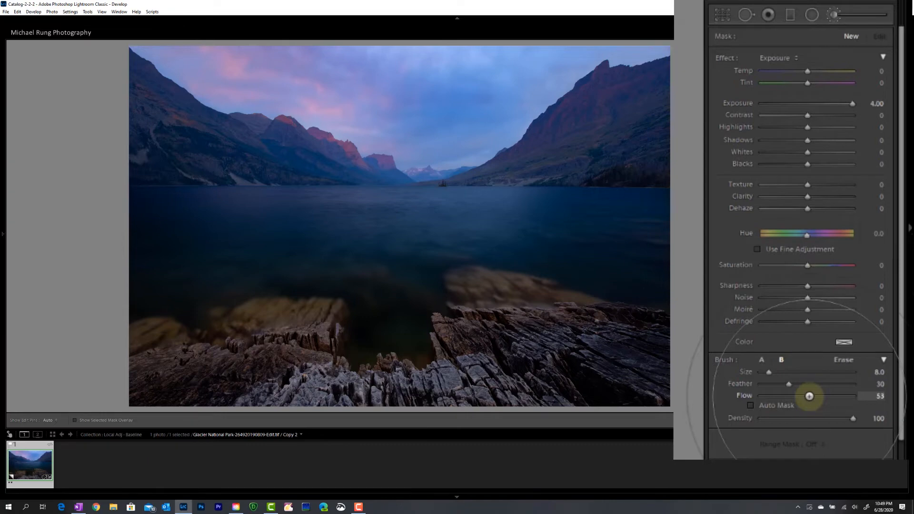
Set brush A to Size 27.0 and Feather 50, and lower brush B's Flow to 31
{"action": "left_click", "coordinate": [762, 359]}
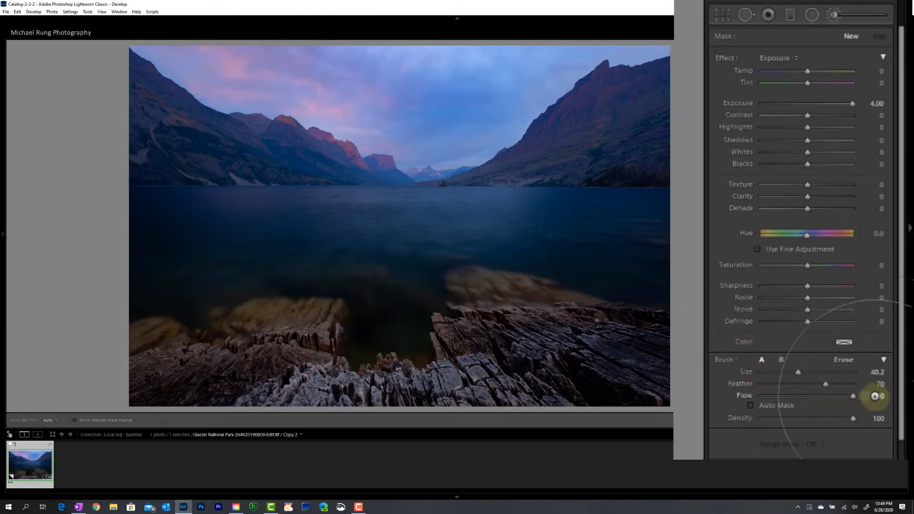
{"action": "left_click_drag", "start_coordinate": [824, 382], "coordinate": [797, 372]}
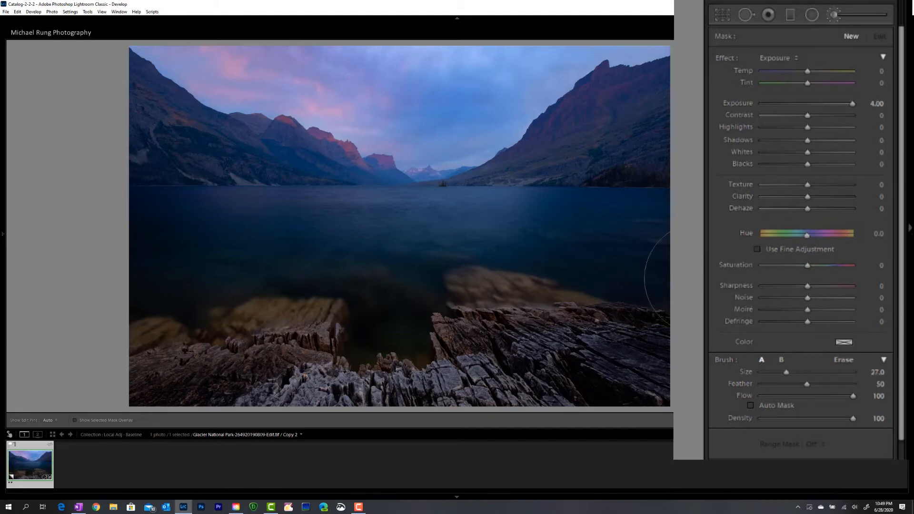
{"action": "left_click", "coordinate": [779, 359]}
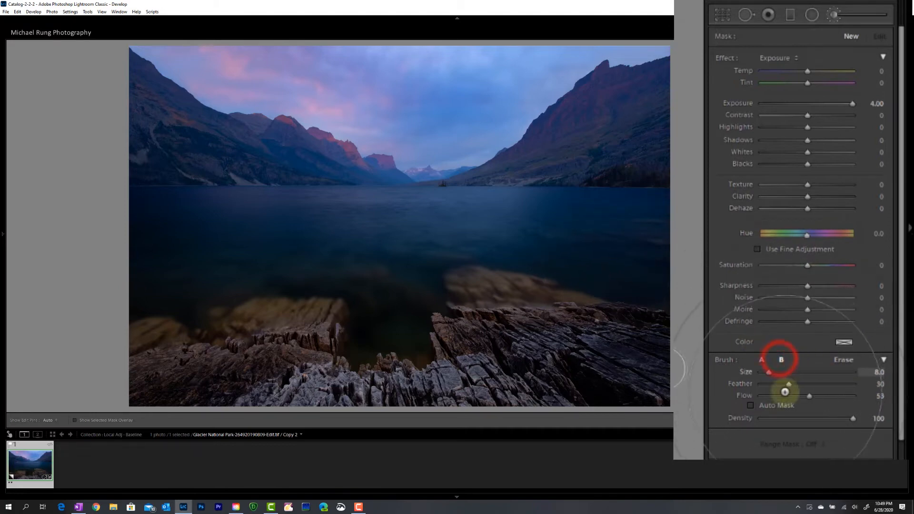
{"action": "left_click_drag", "start_coordinate": [808, 394], "coordinate": [786, 395]}
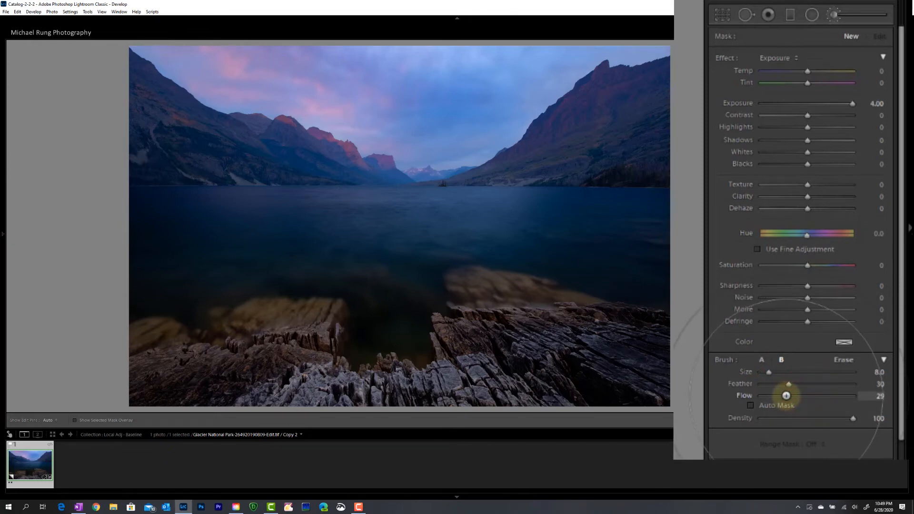
Set brush B's Feather and Flow to 100 and paint a horizontal stroke along the lake's far shoreline
{"action": "left_click_drag", "start_coordinate": [788, 383], "coordinate": [835, 387]}
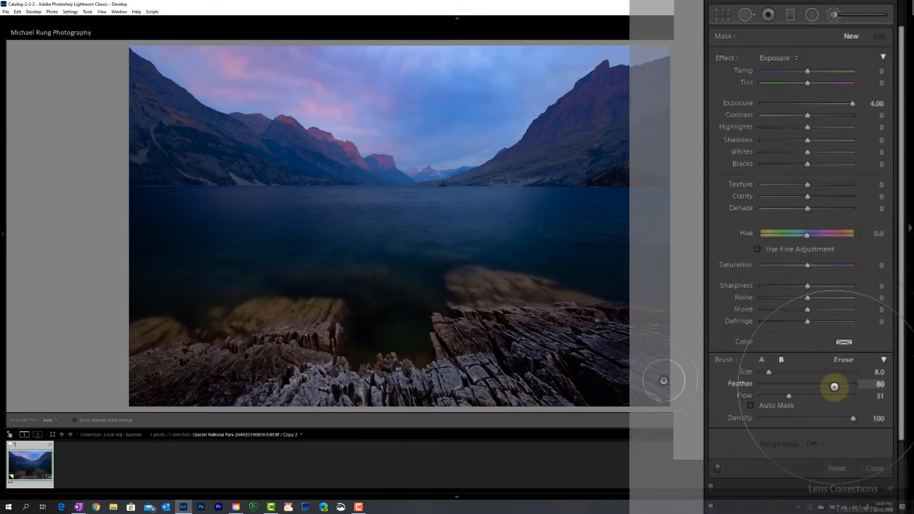
{"action": "mouse_move", "coordinate": [832, 384]}
{"action": "left_mouse_down"}
{"action": "mouse_move", "coordinate": [761, 387]}
{"action": "mouse_move", "coordinate": [831, 392]}
{"action": "left_mouse_up"}
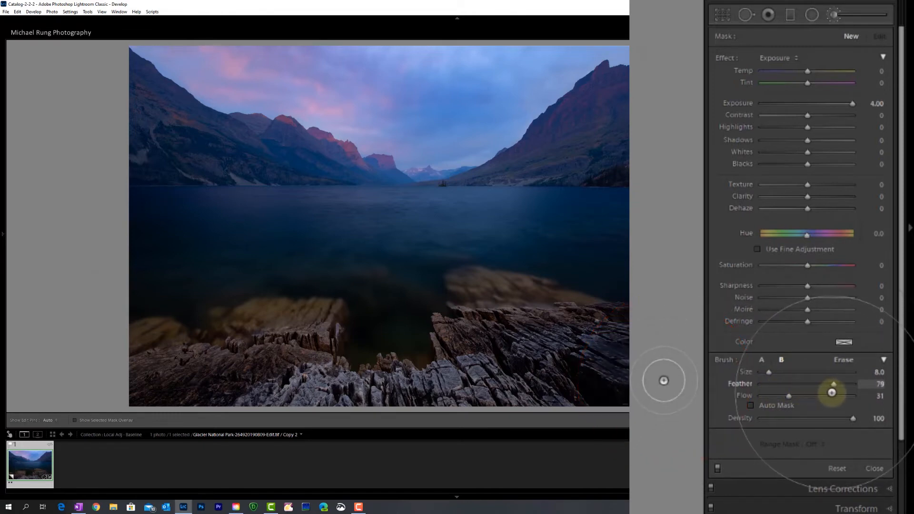
{"action": "left_click_drag", "start_coordinate": [832, 393], "coordinate": [853, 384]}
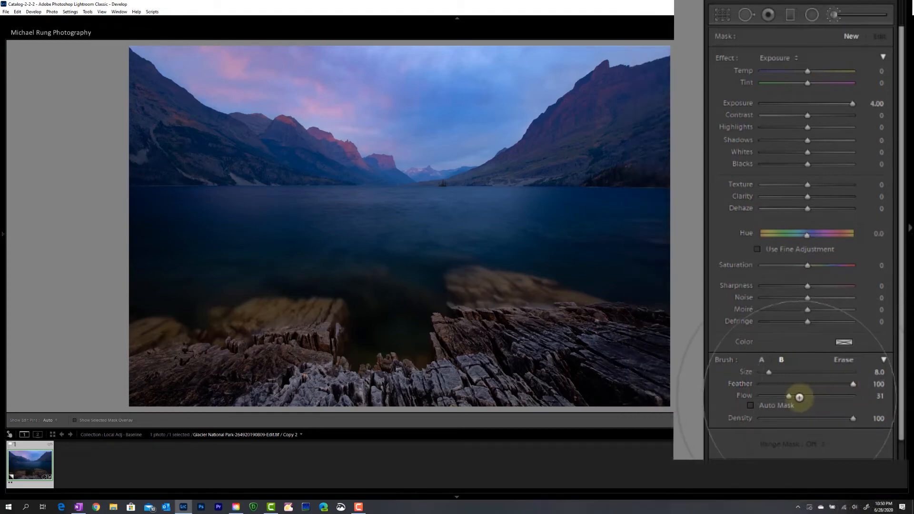
{"action": "left_click_drag", "start_coordinate": [788, 395], "coordinate": [856, 398]}
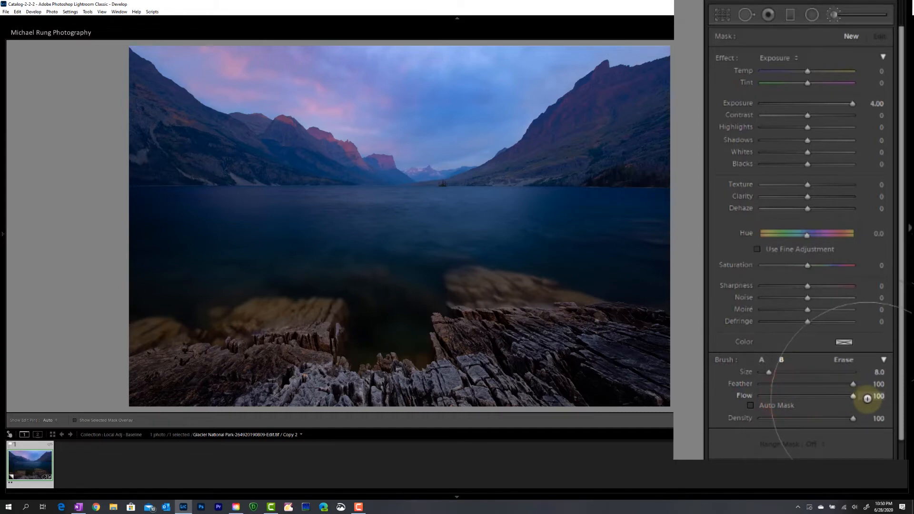
{"action": "left_click_drag", "start_coordinate": [192, 184], "coordinate": [359, 187]}
{"action": "left_click_drag", "start_coordinate": [426, 188], "coordinate": [554, 191]}
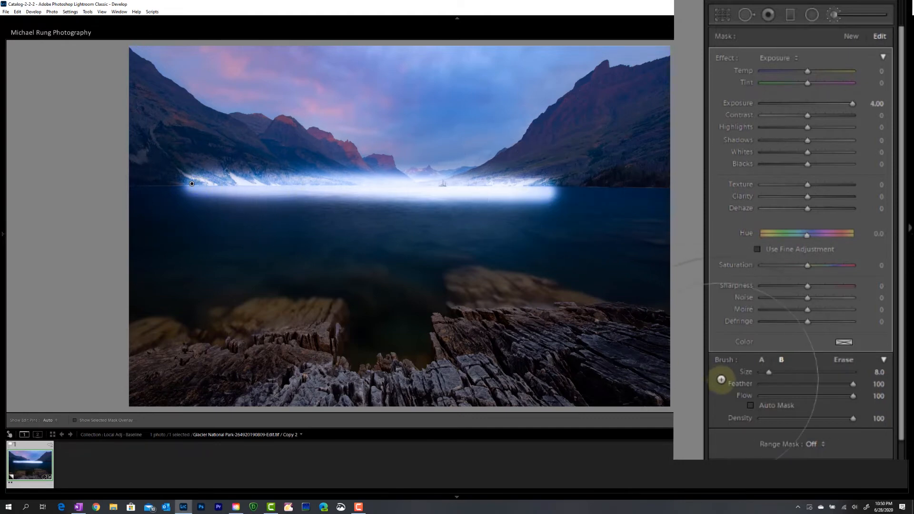
Paint two more horizontal strokes across the lake below the first, one at Feather 49 and one at Feather 0
{"action": "left_click_drag", "start_coordinate": [852, 384], "coordinate": [806, 385]}
{"action": "key", "text": "h"}
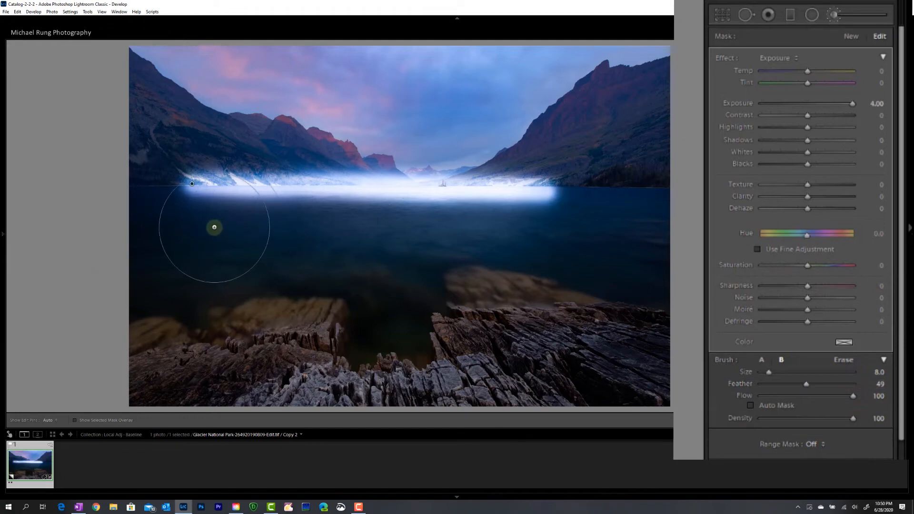
{"action": "left_click_drag", "start_coordinate": [200, 231], "coordinate": [524, 234]}
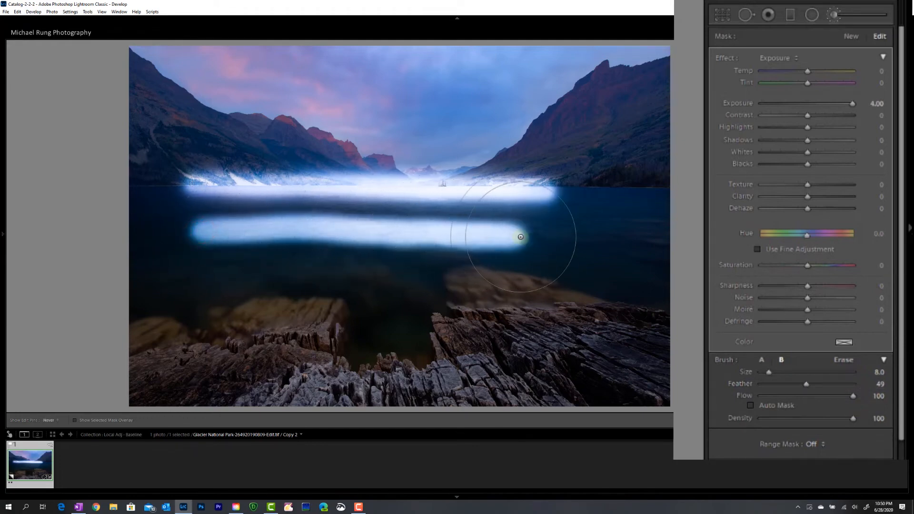
{"action": "left_click_drag", "start_coordinate": [805, 383], "coordinate": [685, 380]}
{"action": "left_click_drag", "start_coordinate": [208, 270], "coordinate": [454, 283]}
Delete the brush adjustment holding the three horizontal strokes across the lake
{"action": "key", "text": "h"}
{"action": "right_click", "coordinate": [192, 184]}
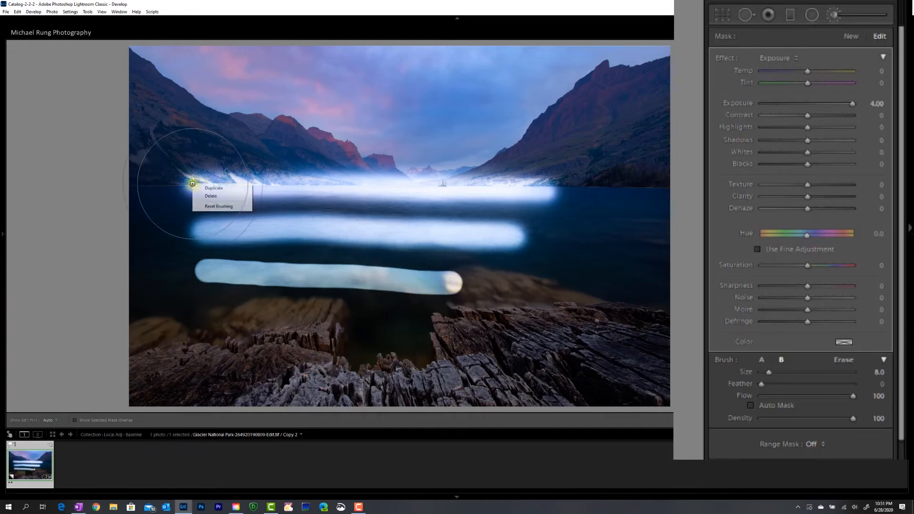
{"action": "left_click", "coordinate": [206, 195]}
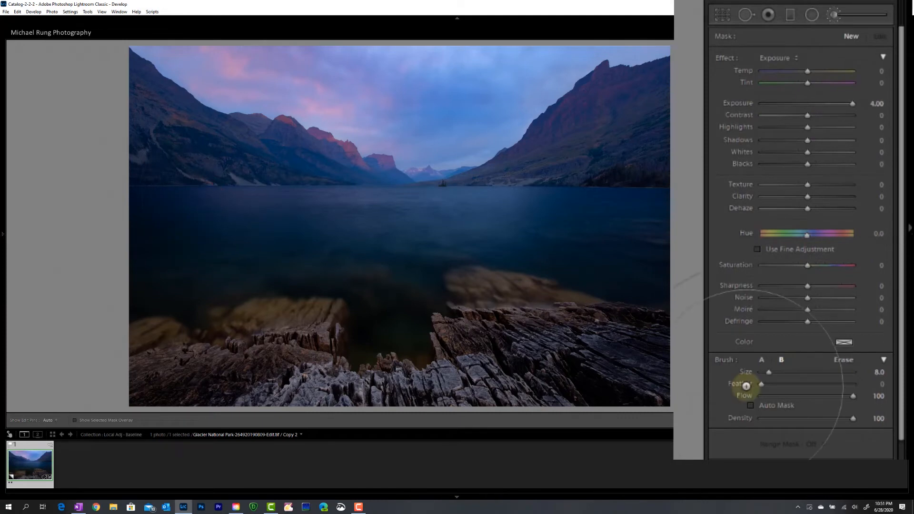
Set brush B's Feather to 52 and paint a horizontal stroke along the base of the far mountains at Flow 100
{"action": "left_click_drag", "start_coordinate": [761, 384], "coordinate": [809, 388]}
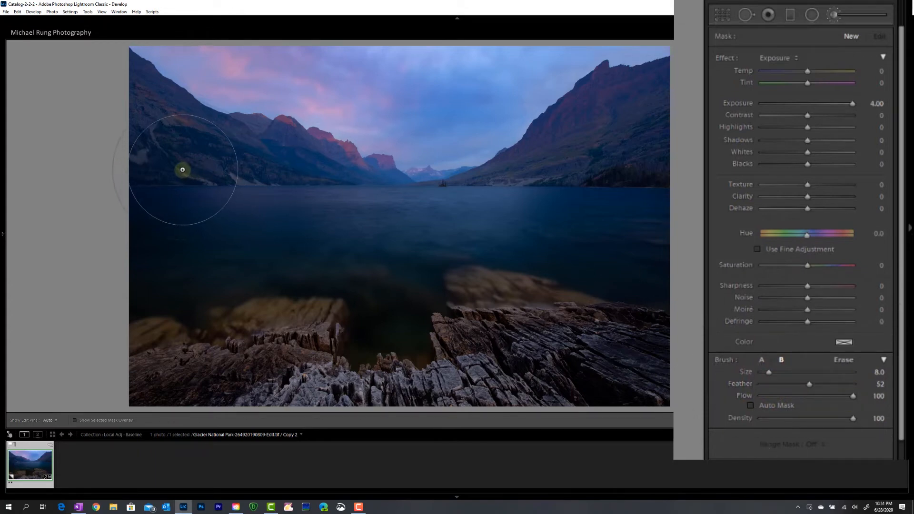
{"action": "mouse_move", "coordinate": [183, 170]}
{"action": "left_mouse_down"}
{"action": "mouse_move", "coordinate": [419, 176]}
{"action": "mouse_move", "coordinate": [181, 172]}
{"action": "mouse_move", "coordinate": [385, 177]}
{"action": "mouse_move", "coordinate": [200, 177]}
{"action": "mouse_move", "coordinate": [377, 176]}
{"action": "mouse_move", "coordinate": [193, 173]}
{"action": "mouse_move", "coordinate": [233, 174]}
{"action": "mouse_move", "coordinate": [200, 176]}
{"action": "mouse_move", "coordinate": [216, 177]}
{"action": "mouse_move", "coordinate": [178, 167]}
{"action": "left_mouse_up"}
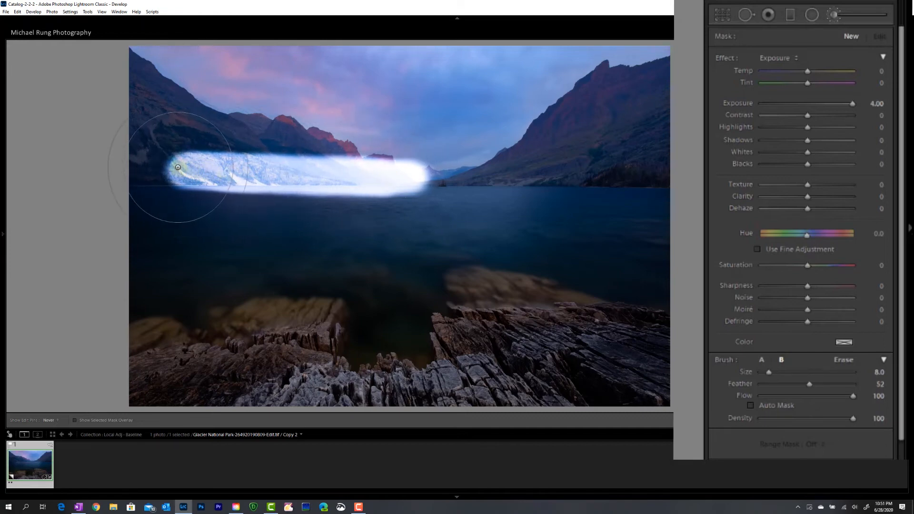
{"action": "mouse_move", "coordinate": [243, 171]}
{"action": "left_mouse_down"}
{"action": "mouse_move", "coordinate": [406, 185]}
{"action": "mouse_move", "coordinate": [221, 174]}
{"action": "mouse_move", "coordinate": [265, 175]}
{"action": "left_mouse_up"}
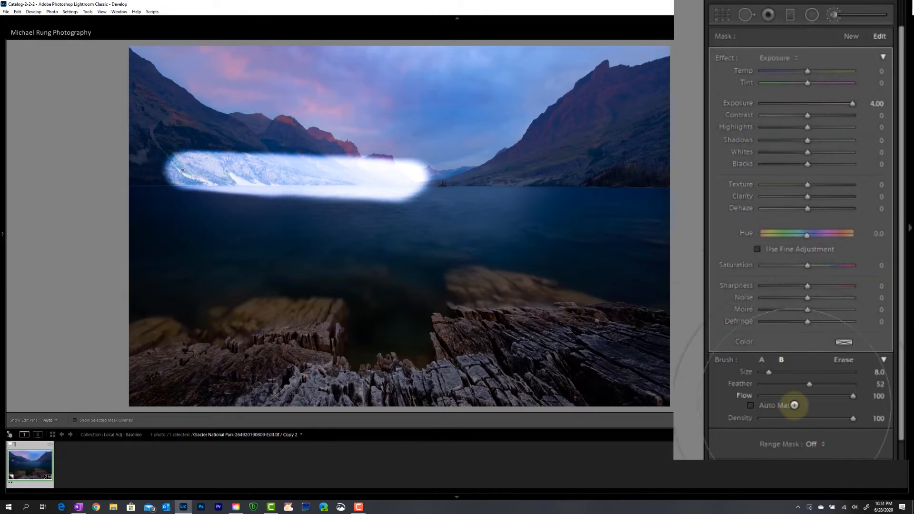
Paint two more horizontal strokes across the lake below the first, one at Flow 49 and one at Flow 10
{"action": "left_click_drag", "start_coordinate": [852, 397], "coordinate": [806, 397]}
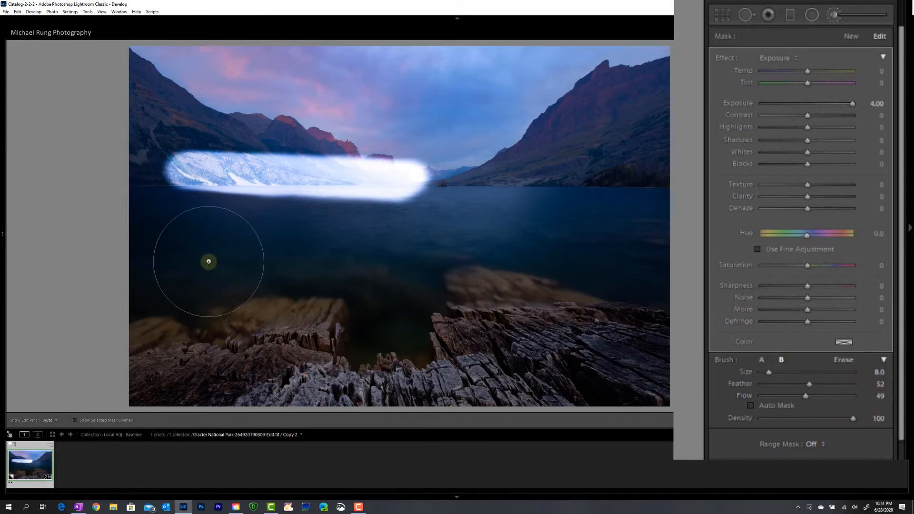
{"action": "key", "text": "h"}
{"action": "mouse_move", "coordinate": [238, 233]}
{"action": "left_mouse_down"}
{"action": "mouse_move", "coordinate": [397, 241]}
{"action": "mouse_move", "coordinate": [210, 233]}
{"action": "mouse_move", "coordinate": [384, 237]}
{"action": "mouse_move", "coordinate": [239, 229]}
{"action": "mouse_move", "coordinate": [213, 230]}
{"action": "mouse_move", "coordinate": [359, 235]}
{"action": "mouse_move", "coordinate": [204, 233]}
{"action": "mouse_move", "coordinate": [363, 239]}
{"action": "mouse_move", "coordinate": [210, 239]}
{"action": "mouse_move", "coordinate": [347, 238]}
{"action": "mouse_move", "coordinate": [204, 230]}
{"action": "mouse_move", "coordinate": [377, 239]}
{"action": "mouse_move", "coordinate": [208, 233]}
{"action": "mouse_move", "coordinate": [320, 239]}
{"action": "mouse_move", "coordinate": [269, 234]}
{"action": "left_mouse_up"}
{"action": "key", "text": "h"}
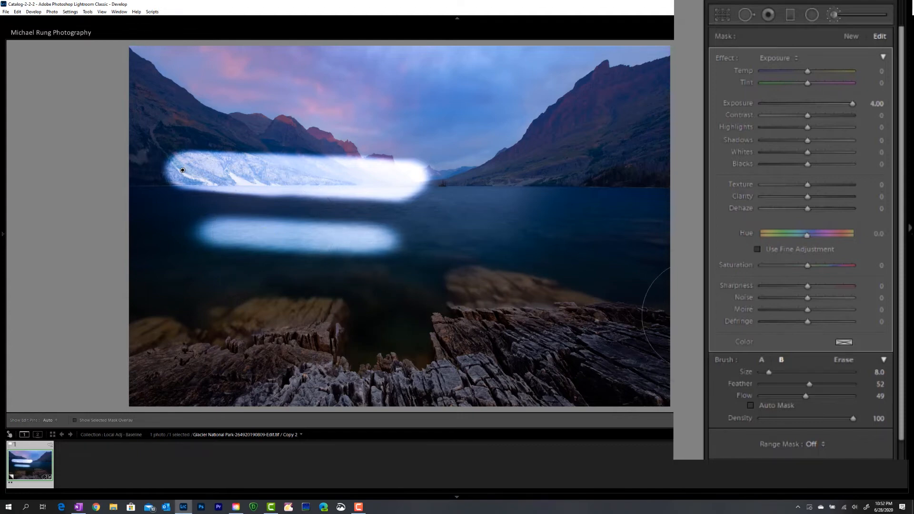
{"action": "left_click_drag", "start_coordinate": [808, 399], "coordinate": [769, 396]}
{"action": "mouse_move", "coordinate": [204, 286]}
{"action": "left_mouse_down"}
{"action": "mouse_move", "coordinate": [401, 289]}
{"action": "mouse_move", "coordinate": [176, 279]}
{"action": "mouse_move", "coordinate": [407, 275]}
{"action": "mouse_move", "coordinate": [176, 279]}
{"action": "mouse_move", "coordinate": [342, 279]}
{"action": "mouse_move", "coordinate": [198, 278]}
{"action": "mouse_move", "coordinate": [255, 279]}
{"action": "mouse_move", "coordinate": [213, 282]}
{"action": "left_mouse_up"}
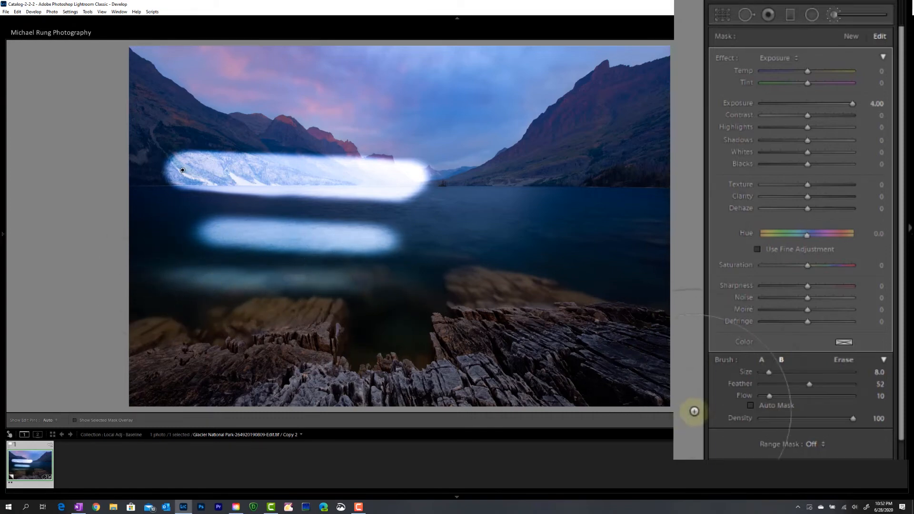
Restore brush B's Flow to 100 and delete the brush adjustment with the three flow comparison strokes
{"action": "left_click", "coordinate": [770, 396]}
{"action": "left_click_drag", "start_coordinate": [771, 396], "coordinate": [873, 396]}
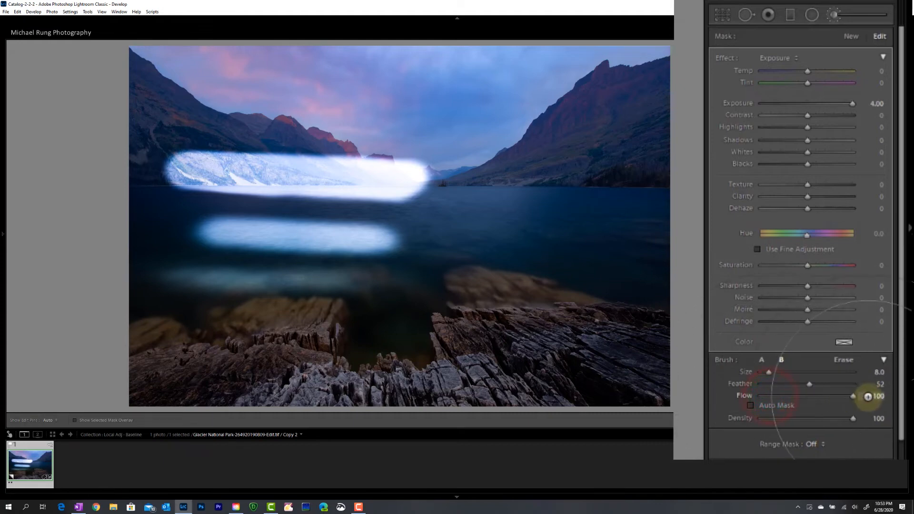
{"action": "right_click", "coordinate": [182, 167]}
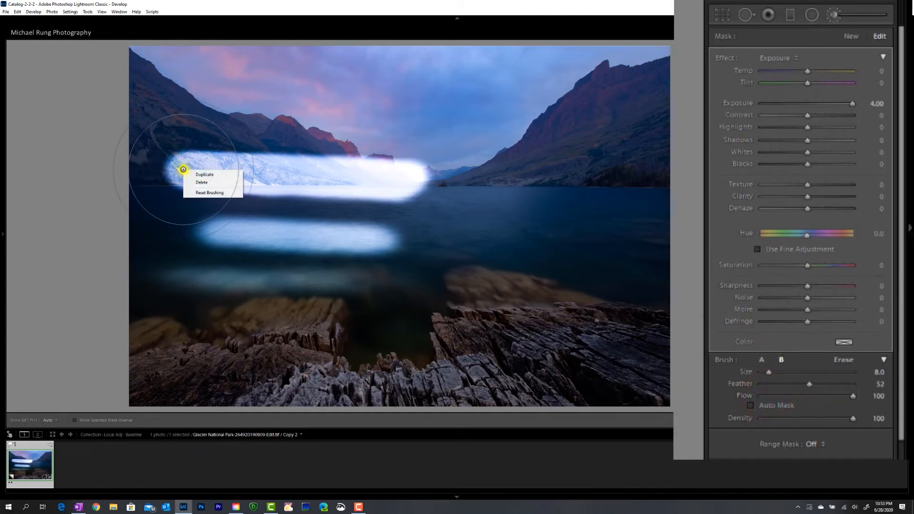
{"action": "left_click", "coordinate": [202, 174]}
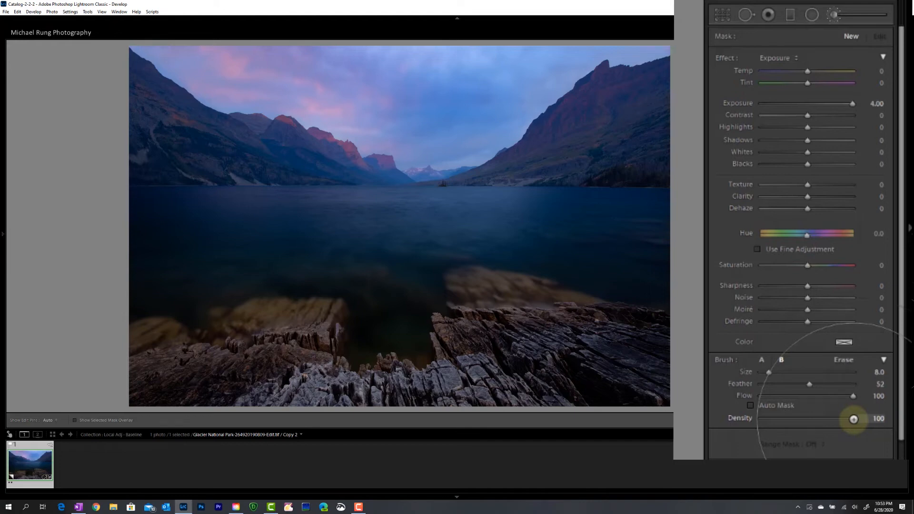
Paint a stroke along the far mountains' base at Density 100 and overlapping strokes on the lake below it at Density 52
{"action": "key", "text": "h"}
{"action": "left_click_drag", "start_coordinate": [166, 174], "coordinate": [405, 176]}
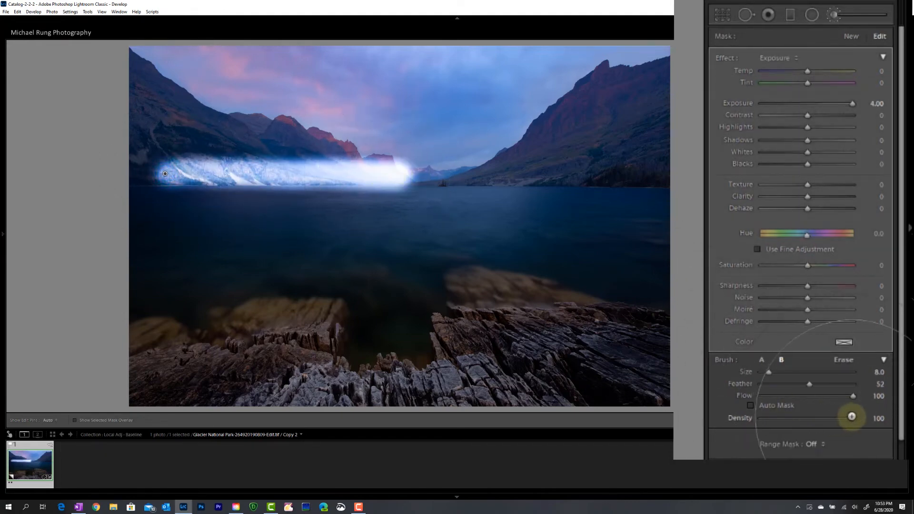
{"action": "left_click_drag", "start_coordinate": [853, 417], "coordinate": [809, 419]}
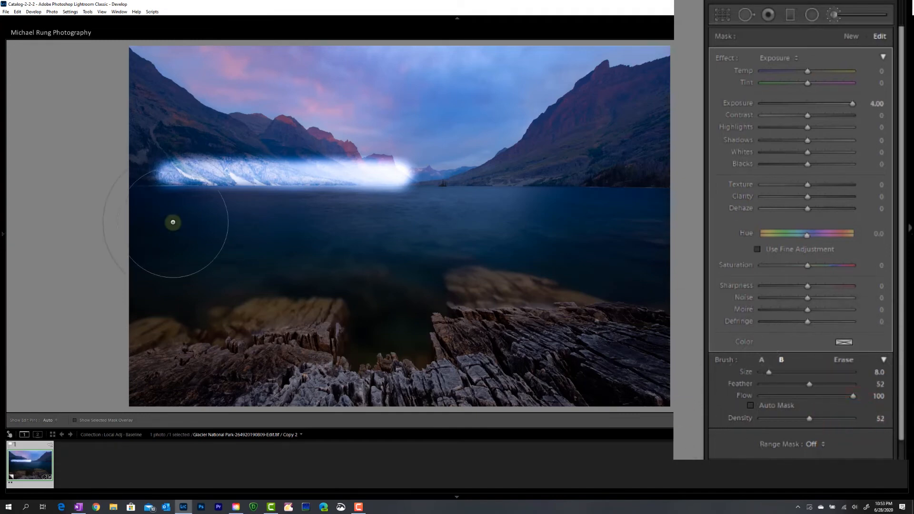
{"action": "key", "text": "h"}
{"action": "left_click_drag", "start_coordinate": [174, 205], "coordinate": [410, 218]}
{"action": "key", "text": "h"}
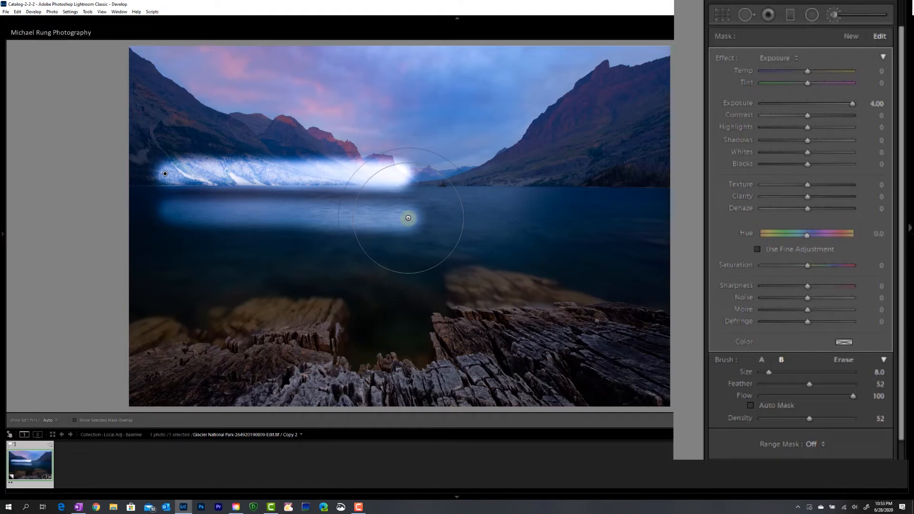
{"action": "mouse_move", "coordinate": [408, 218]}
{"action": "left_mouse_down"}
{"action": "mouse_move", "coordinate": [181, 212]}
{"action": "mouse_move", "coordinate": [373, 217]}
{"action": "mouse_move", "coordinate": [197, 209]}
{"action": "mouse_move", "coordinate": [365, 216]}
{"action": "mouse_move", "coordinate": [239, 213]}
{"action": "mouse_move", "coordinate": [299, 222]}
{"action": "mouse_move", "coordinate": [244, 216]}
{"action": "left_mouse_up"}
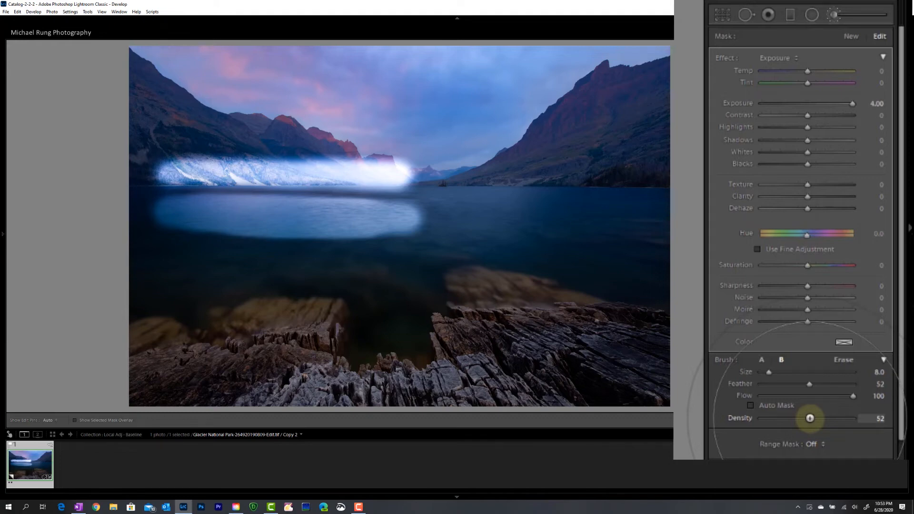
Paint overlapping strokes at Flow 31, first low across the lake at Density 52 and then over the submerged right rock at Density 100
{"action": "left_click_drag", "start_coordinate": [851, 396], "coordinate": [788, 400]}
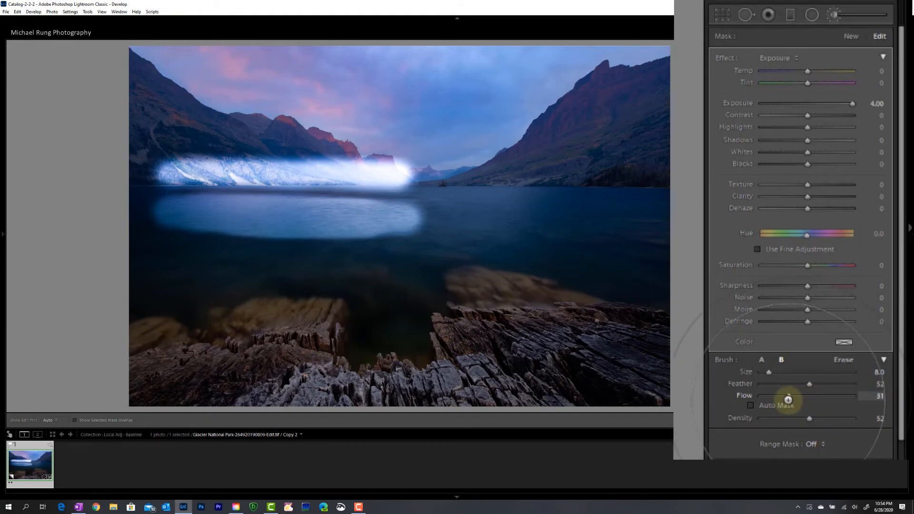
{"action": "left_click_drag", "start_coordinate": [172, 279], "coordinate": [177, 279]}
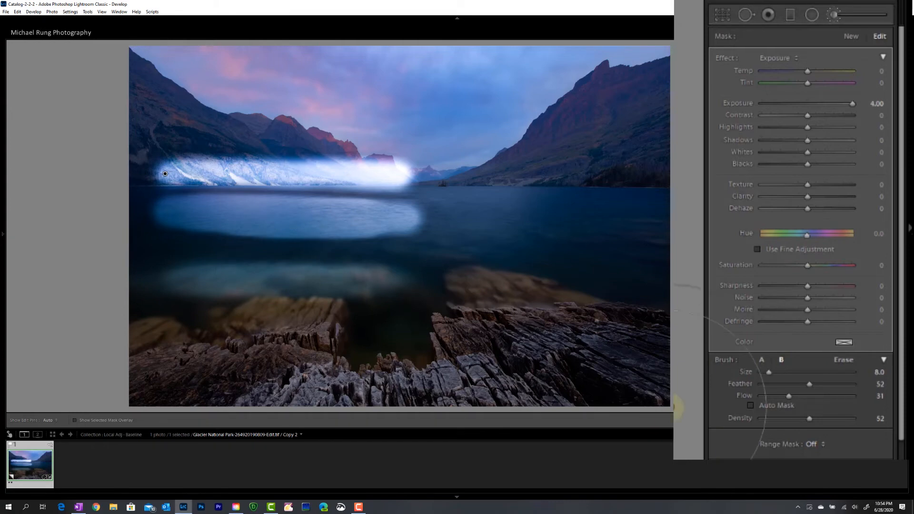
{"action": "left_click_drag", "start_coordinate": [811, 419], "coordinate": [881, 422]}
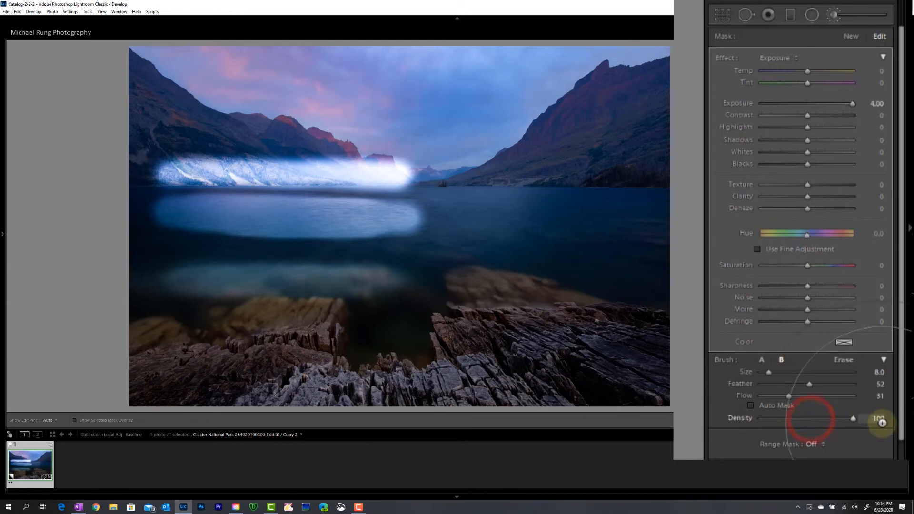
{"action": "key", "text": "h"}
{"action": "mouse_move", "coordinate": [476, 269]}
{"action": "left_mouse_down"}
{"action": "mouse_move", "coordinate": [485, 257]}
{"action": "mouse_move", "coordinate": [495, 261]}
{"action": "mouse_move", "coordinate": [478, 261]}
{"action": "mouse_move", "coordinate": [500, 260]}
{"action": "mouse_move", "coordinate": [439, 261]}
{"action": "left_mouse_up"}
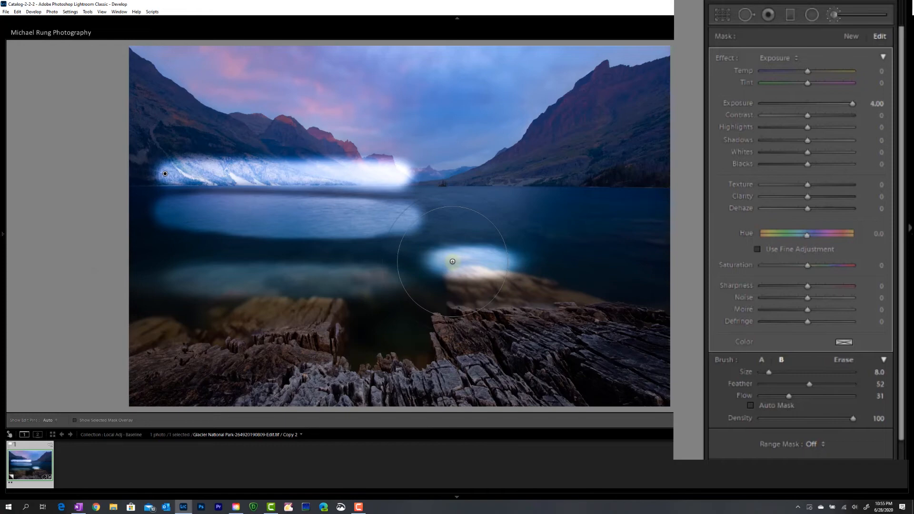
Delete the brush adjustment with the density comparison strokes, and switch Auto Mask on and back off
{"action": "right_click", "coordinate": [164, 174]}
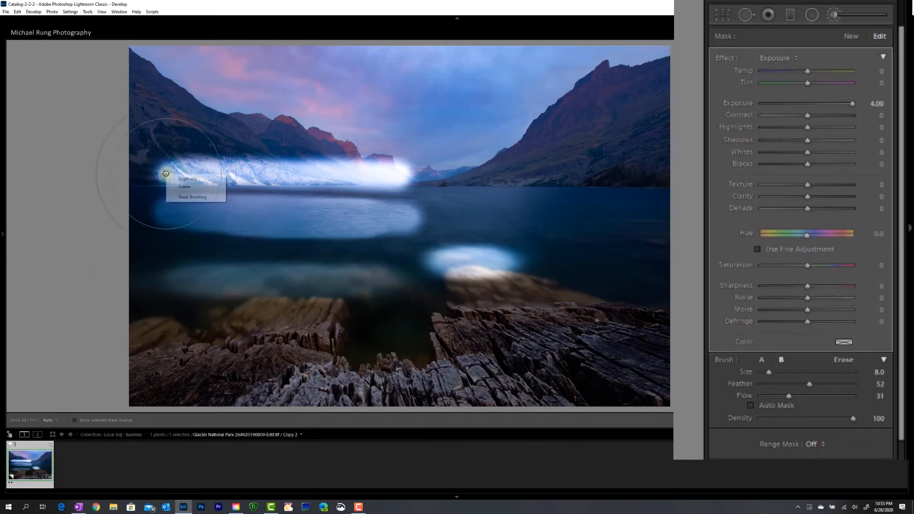
{"action": "left_click", "coordinate": [184, 188]}
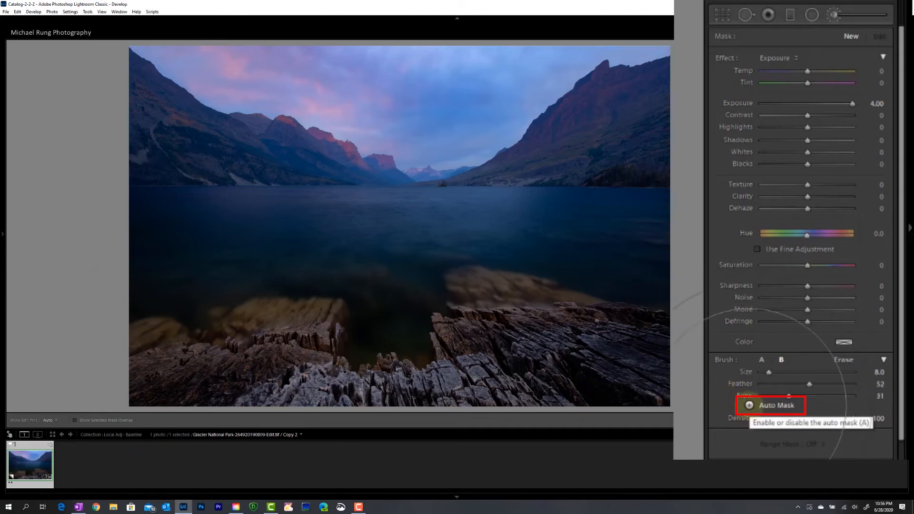
{"action": "left_click", "coordinate": [749, 405]}
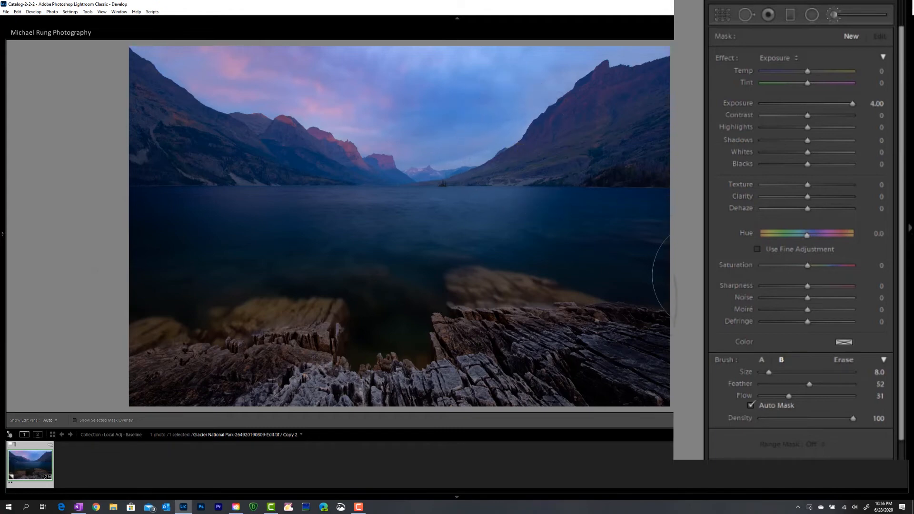
{"action": "left_click", "coordinate": [753, 405]}
Paint along the right mountain's sky edge at Size 2.0 with Auto Mask off, and delete that brush adjustment
{"action": "mouse_move", "coordinate": [532, 131]}
{"action": "left_mouse_down"}
{"action": "mouse_move", "coordinate": [493, 166]}
{"action": "mouse_move", "coordinate": [525, 152]}
{"action": "mouse_move", "coordinate": [539, 129]}
{"action": "mouse_move", "coordinate": [489, 168]}
{"action": "mouse_move", "coordinate": [545, 125]}
{"action": "left_mouse_up"}
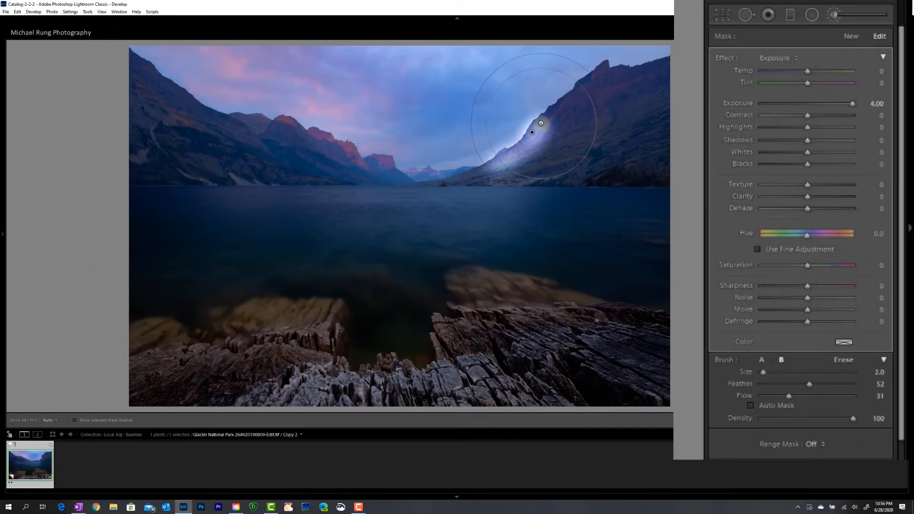
{"action": "left_click_drag", "start_coordinate": [538, 124], "coordinate": [554, 106]}
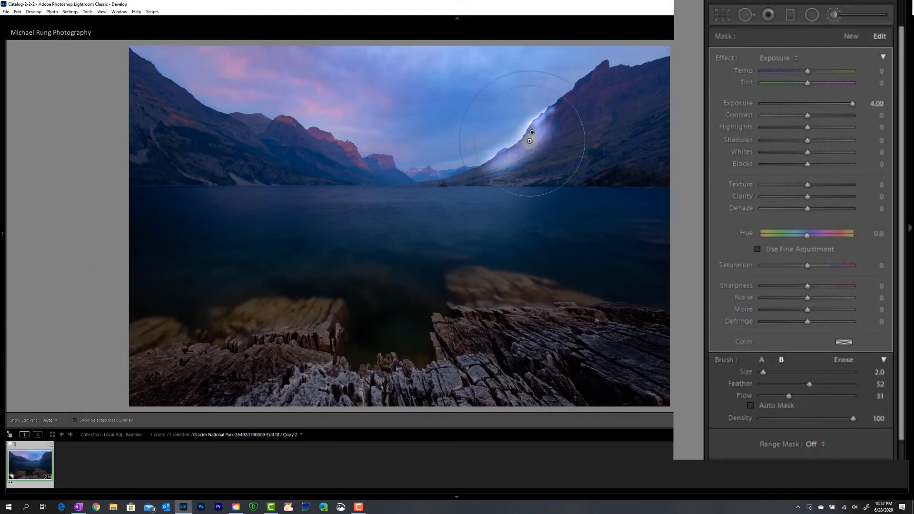
{"action": "key", "text": "z"}
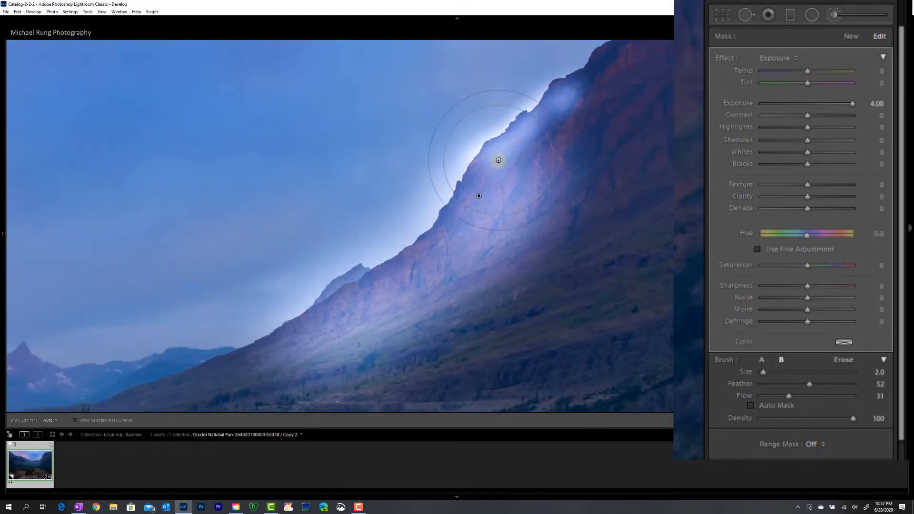
{"action": "key", "text": "z"}
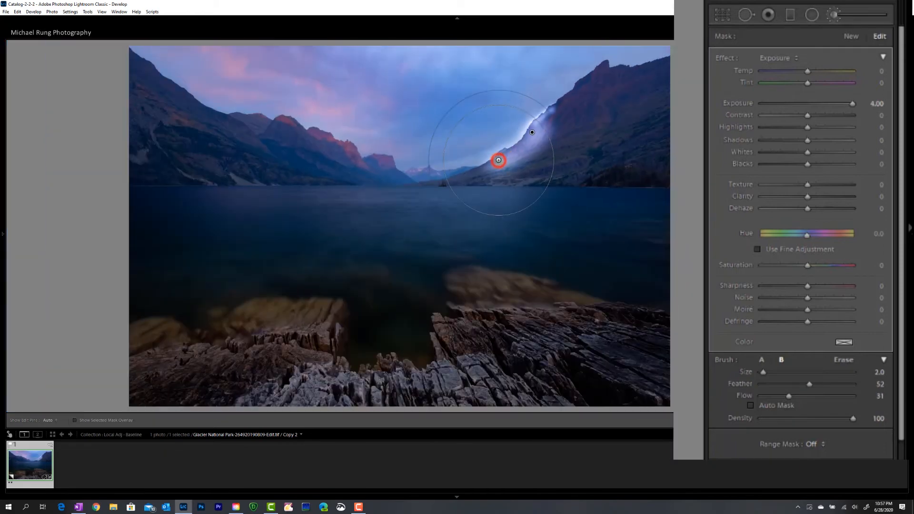
{"action": "mouse_move", "coordinate": [3, 231]}
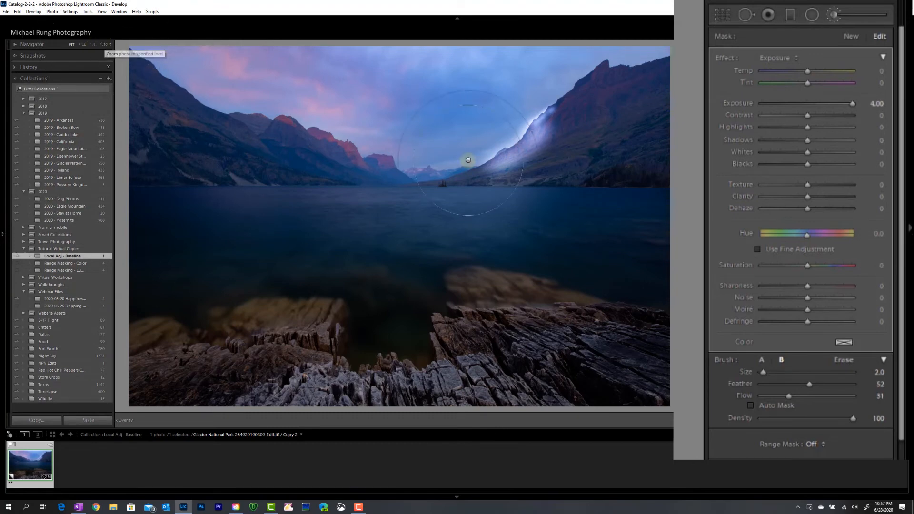
{"action": "key", "text": "z"}
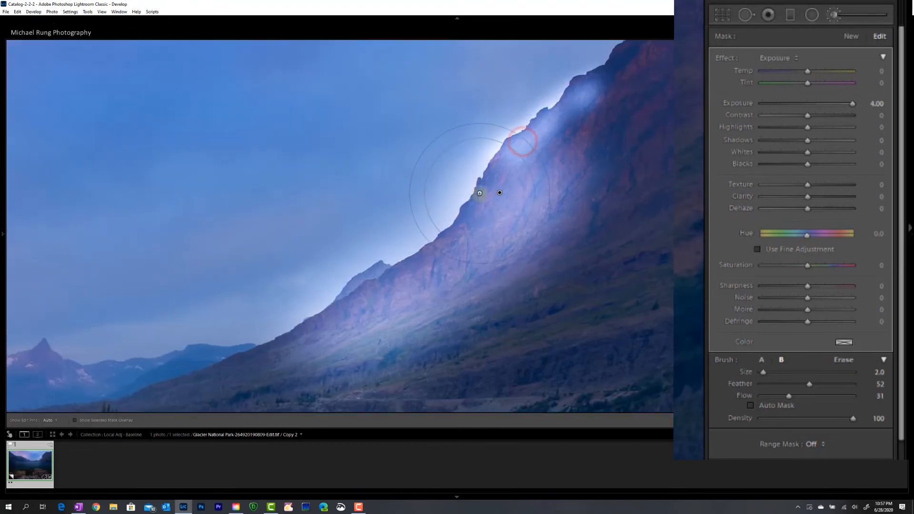
{"action": "key", "text": "h"}
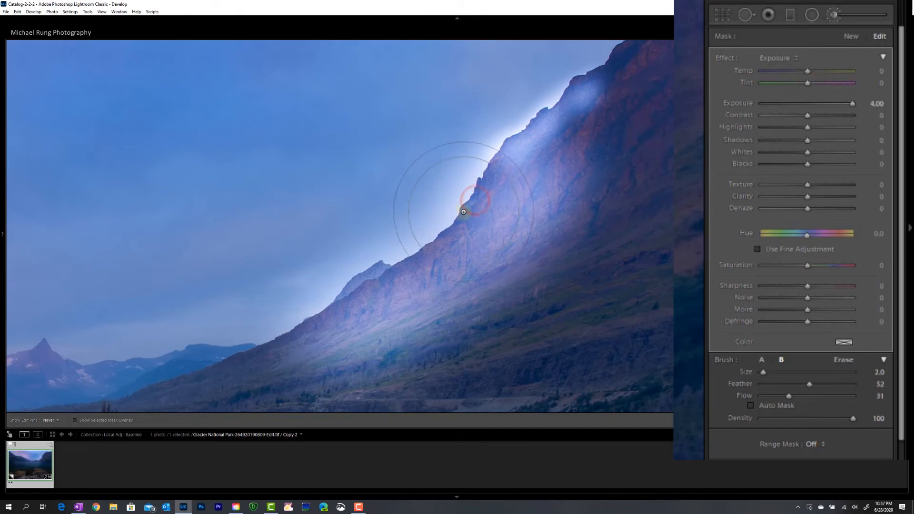
{"action": "left_click_drag", "start_coordinate": [452, 227], "coordinate": [351, 286]}
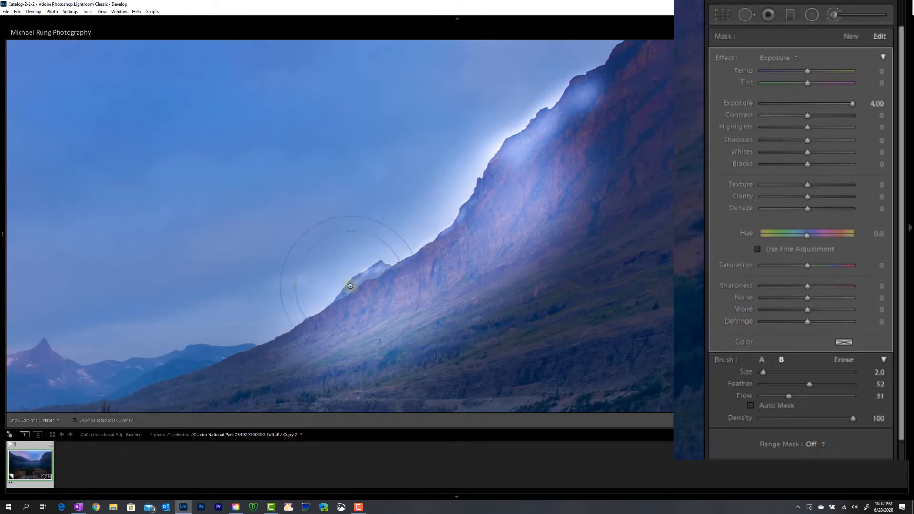
{"action": "left_click_drag", "start_coordinate": [296, 334], "coordinate": [394, 289]}
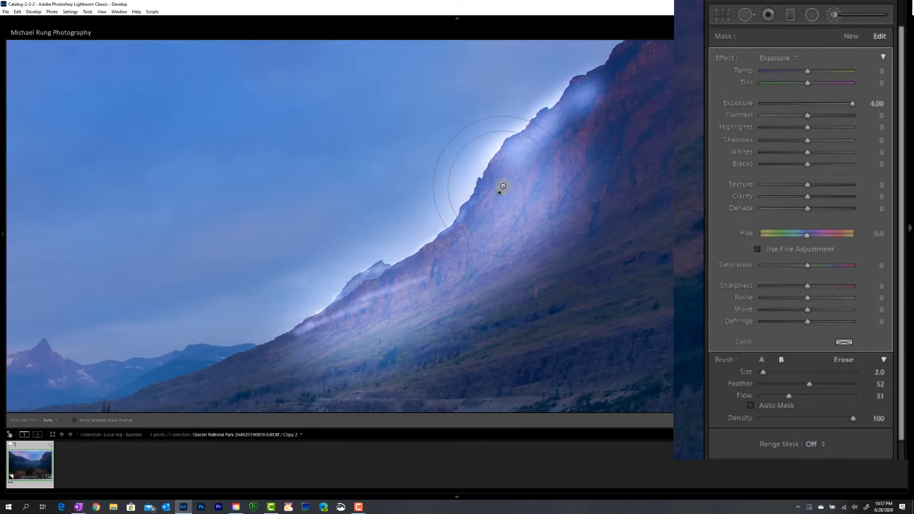
{"action": "right_click", "coordinate": [500, 193]}
{"action": "left_click", "coordinate": [516, 204]}
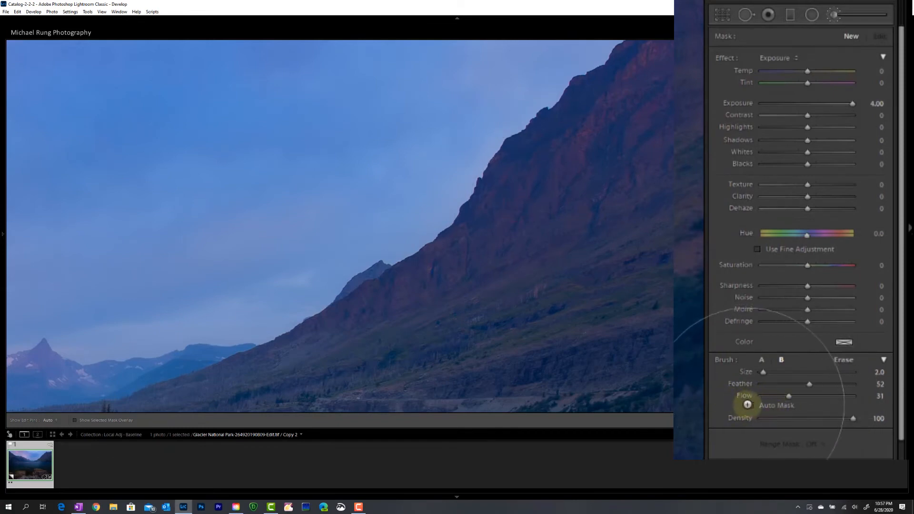
Turn on Auto Mask, set brush B to Size 9.0, Feather 51 and Flow 90, and paint down the right mountain's ridge edge
{"action": "left_click", "coordinate": [750, 405]}
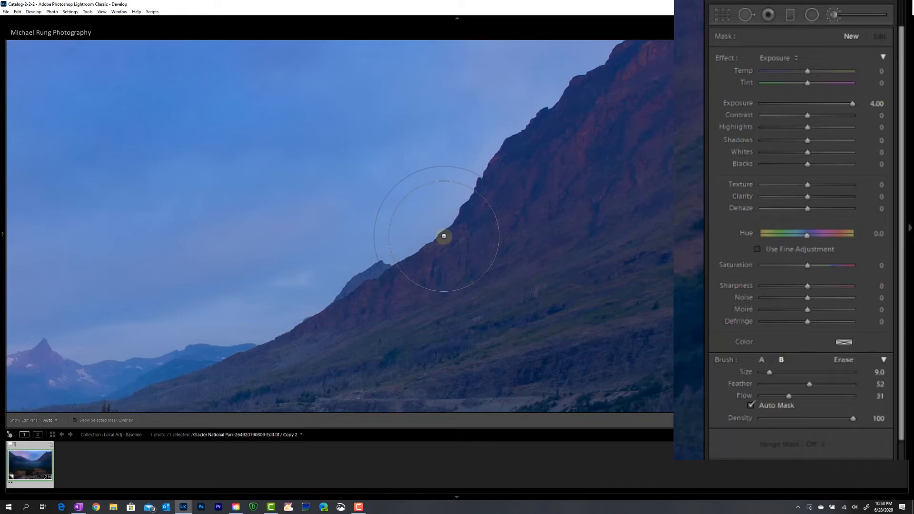
{"action": "scroll", "coordinate": [443, 236], "scroll_direction": "down", "scroll_amount": 1}
{"action": "left_click_drag", "start_coordinate": [787, 395], "coordinate": [839, 395]}
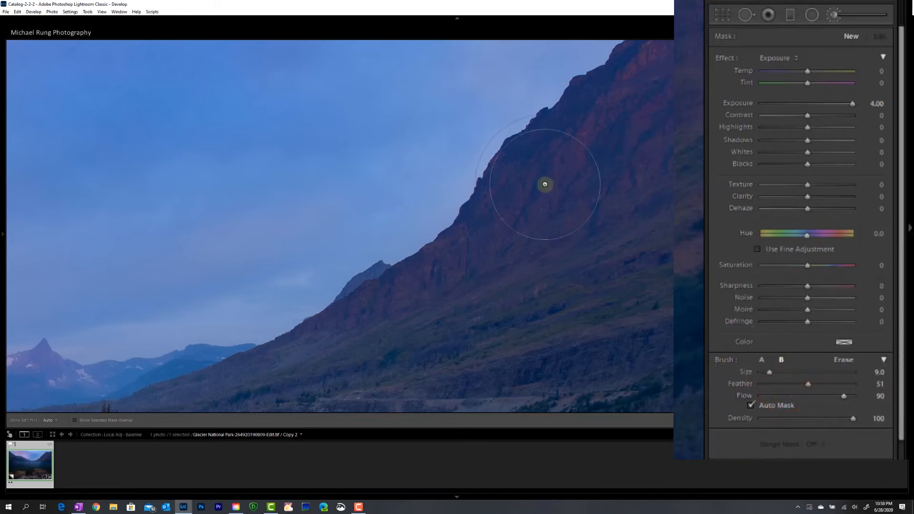
{"action": "mouse_move", "coordinate": [501, 158]}
{"action": "left_mouse_down"}
{"action": "mouse_move", "coordinate": [438, 245]}
{"action": "mouse_move", "coordinate": [345, 296]}
{"action": "mouse_move", "coordinate": [354, 287]}
{"action": "left_mouse_up"}
{"action": "key", "text": "h"}
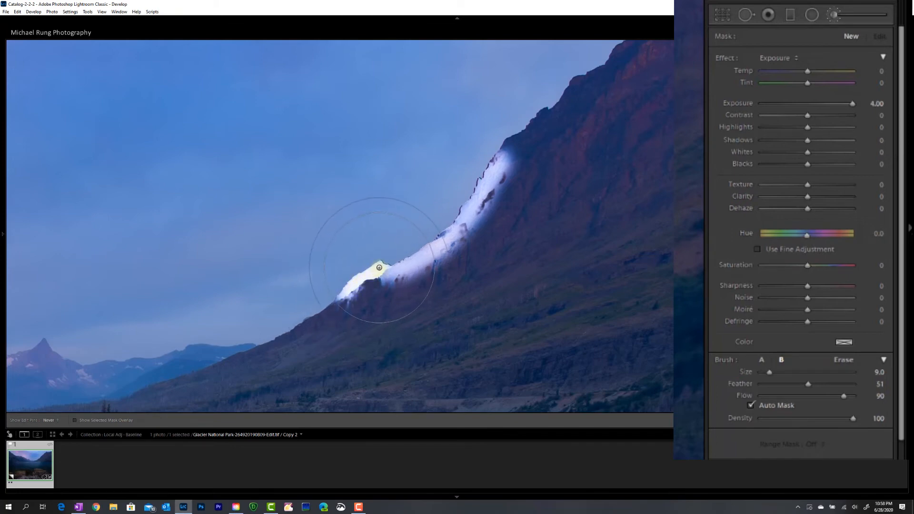
Paint with Auto Mask on along the right mountain's sky edge and widen the painted band inward onto the slope
{"action": "mouse_move", "coordinate": [392, 271]}
{"action": "left_mouse_down"}
{"action": "mouse_move", "coordinate": [415, 259]}
{"action": "mouse_move", "coordinate": [398, 267]}
{"action": "mouse_move", "coordinate": [463, 226]}
{"action": "mouse_move", "coordinate": [464, 209]}
{"action": "mouse_move", "coordinate": [497, 163]}
{"action": "left_mouse_up"}
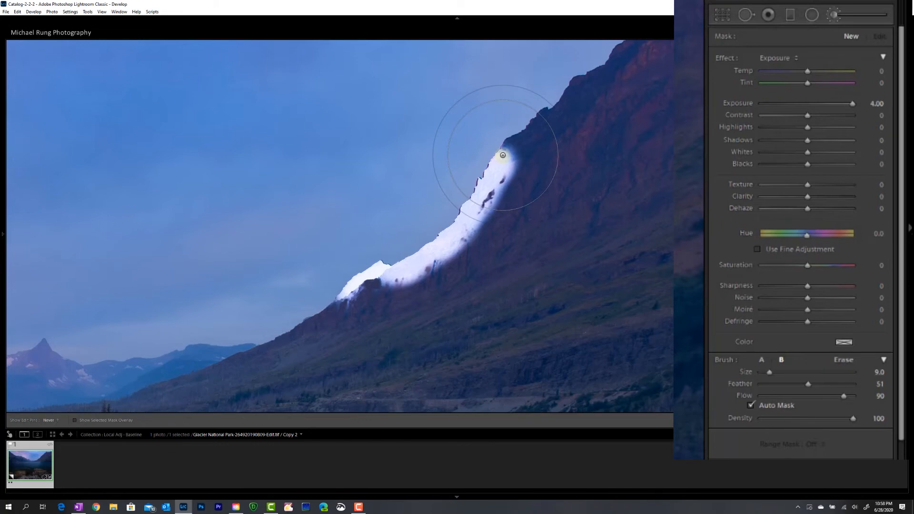
{"action": "left_click_drag", "start_coordinate": [503, 155], "coordinate": [503, 156]}
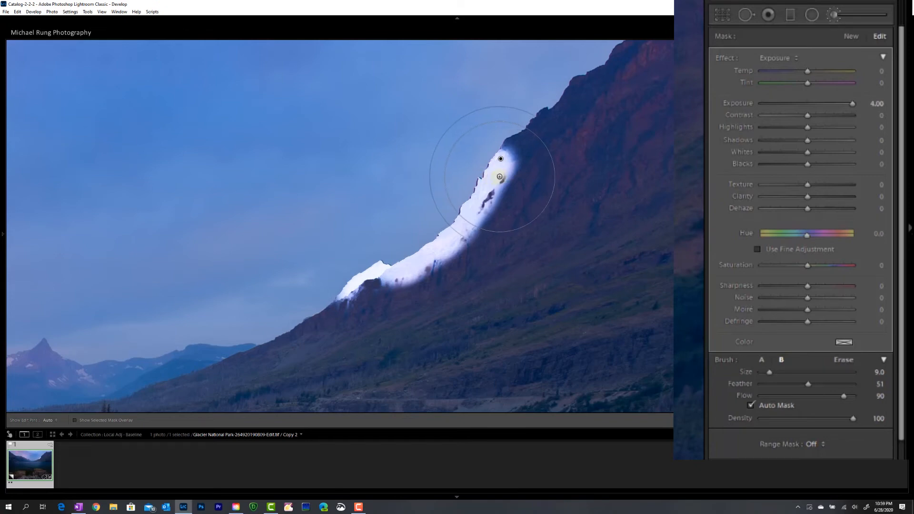
{"action": "mouse_move", "coordinate": [502, 177]}
{"action": "left_mouse_down"}
{"action": "mouse_move", "coordinate": [481, 211]}
{"action": "mouse_move", "coordinate": [505, 178]}
{"action": "mouse_move", "coordinate": [471, 238]}
{"action": "mouse_move", "coordinate": [451, 252]}
{"action": "mouse_move", "coordinate": [468, 231]}
{"action": "mouse_move", "coordinate": [427, 268]}
{"action": "mouse_move", "coordinate": [397, 280]}
{"action": "mouse_move", "coordinate": [431, 273]}
{"action": "left_mouse_up"}
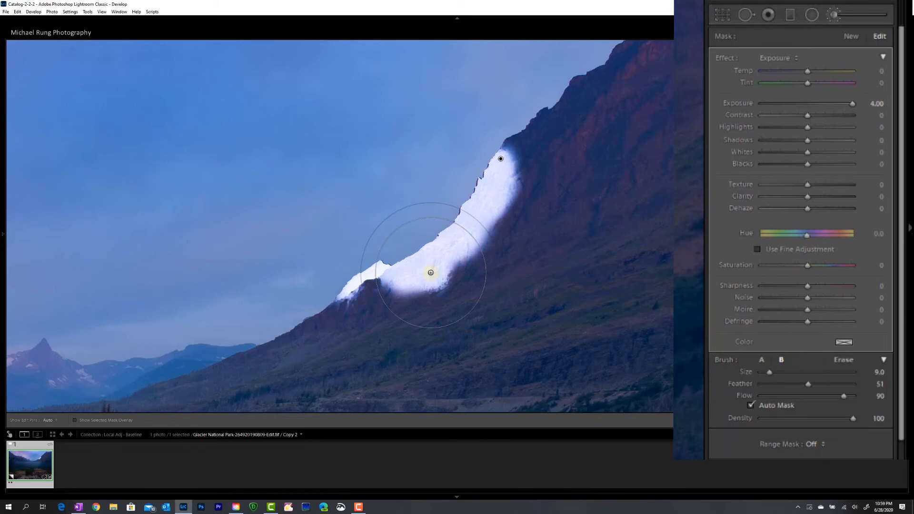
Extend the Auto Mask painting down the ridge's lower end, undoing the excess strokes over the lower slope
{"action": "key", "text": "h"}
{"action": "mouse_move", "coordinate": [408, 273]}
{"action": "left_mouse_down"}
{"action": "mouse_move", "coordinate": [368, 284]}
{"action": "mouse_move", "coordinate": [258, 348]}
{"action": "mouse_move", "coordinate": [293, 335]}
{"action": "mouse_move", "coordinate": [268, 346]}
{"action": "mouse_move", "coordinate": [286, 344]}
{"action": "mouse_move", "coordinate": [256, 351]}
{"action": "mouse_move", "coordinate": [307, 344]}
{"action": "left_mouse_up"}
{"action": "key", "text": "h"}
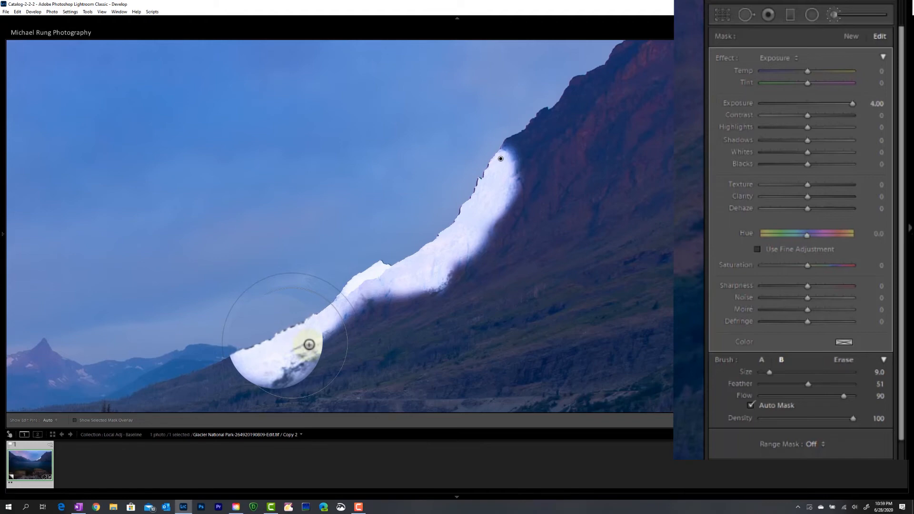
{"action": "key", "text": "ctrl+z"}
{"action": "key", "text": "ctrl+z"}
{"action": "key", "text": "ctrl+z"}
{"action": "key", "text": "ctrl+z"}
{"action": "key", "text": "ctrl+z"}
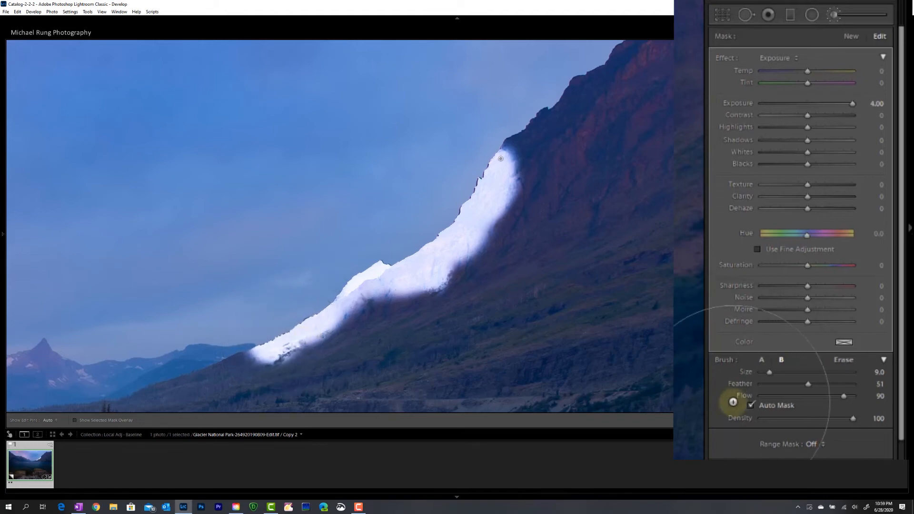
Turn off Auto Mask and paint a wider band up the mountain slope, inside the already painted ridge edge
{"action": "left_click", "coordinate": [748, 404]}
{"action": "key", "text": "h"}
{"action": "mouse_move", "coordinate": [289, 368]}
{"action": "left_mouse_down"}
{"action": "mouse_move", "coordinate": [308, 356]}
{"action": "mouse_move", "coordinate": [280, 364]}
{"action": "mouse_move", "coordinate": [387, 300]}
{"action": "mouse_move", "coordinate": [383, 292]}
{"action": "mouse_move", "coordinate": [399, 302]}
{"action": "mouse_move", "coordinate": [422, 296]}
{"action": "mouse_move", "coordinate": [463, 262]}
{"action": "mouse_move", "coordinate": [529, 196]}
{"action": "mouse_move", "coordinate": [509, 212]}
{"action": "mouse_move", "coordinate": [534, 173]}
{"action": "left_mouse_up"}
{"action": "key", "text": "h"}
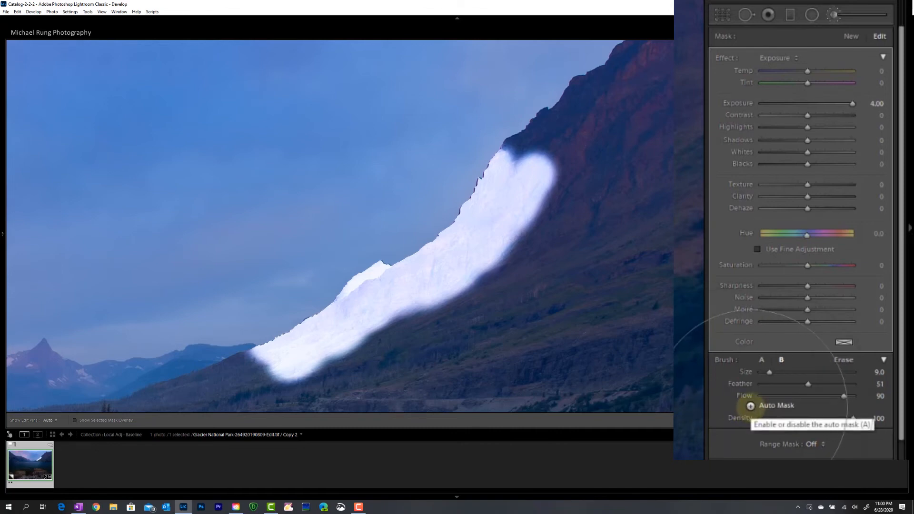
Turn Auto Mask back on and let the brush centre cross the ridge into the sky, undoing and repeating the spill
{"action": "left_click", "coordinate": [751, 405]}
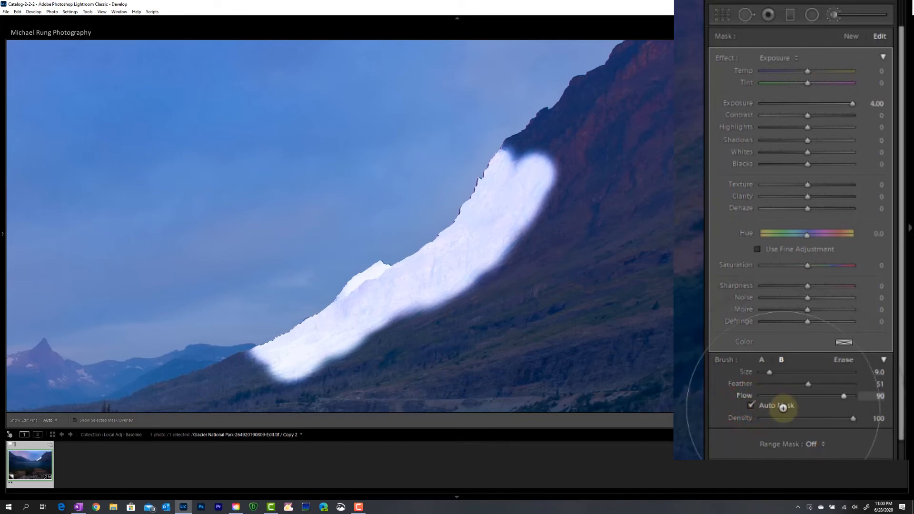
{"action": "mouse_move", "coordinate": [476, 238]}
{"action": "left_mouse_down"}
{"action": "mouse_move", "coordinate": [454, 249]}
{"action": "mouse_move", "coordinate": [459, 241]}
{"action": "left_mouse_up"}
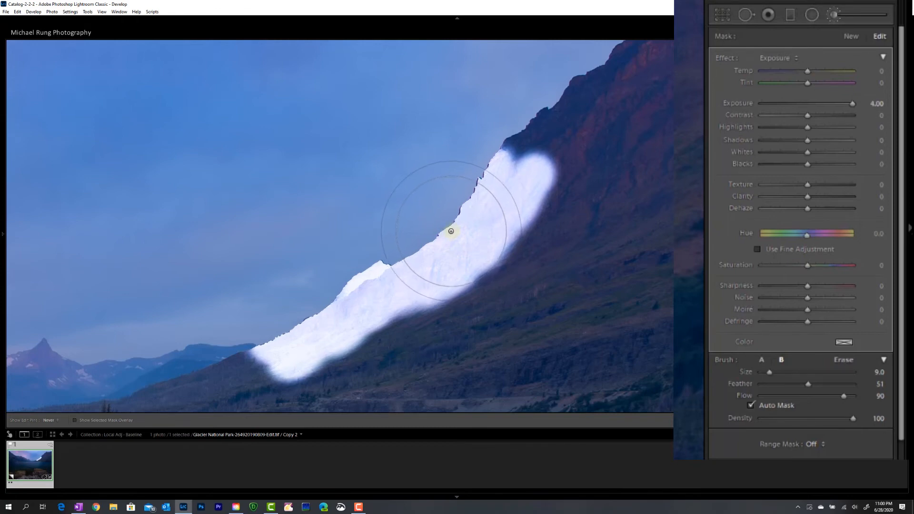
{"action": "left_click_drag", "start_coordinate": [457, 211], "coordinate": [449, 210]}
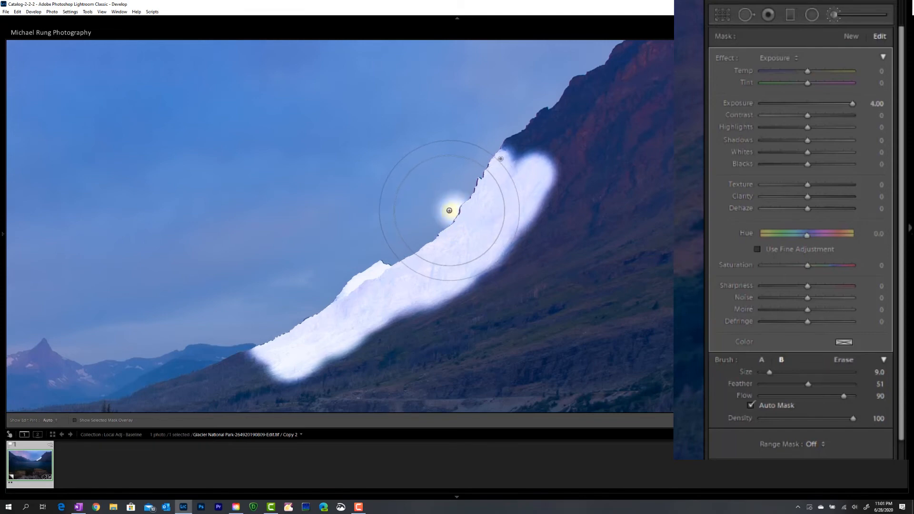
{"action": "key", "text": "ctrl+z"}
{"action": "mouse_move", "coordinate": [469, 218]}
{"action": "left_mouse_down"}
{"action": "mouse_move", "coordinate": [434, 214]}
{"action": "mouse_move", "coordinate": [456, 216]}
{"action": "left_mouse_up"}
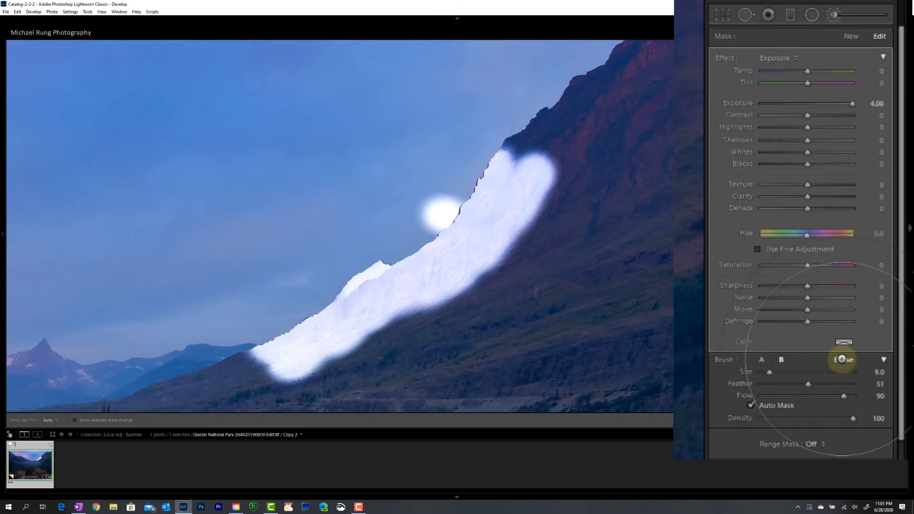
Erase the spill from the sky using the Erase brush at Size 15.0, Feather 43 and Flow 47 with Auto Mask on
{"action": "left_click", "coordinate": [842, 360]}
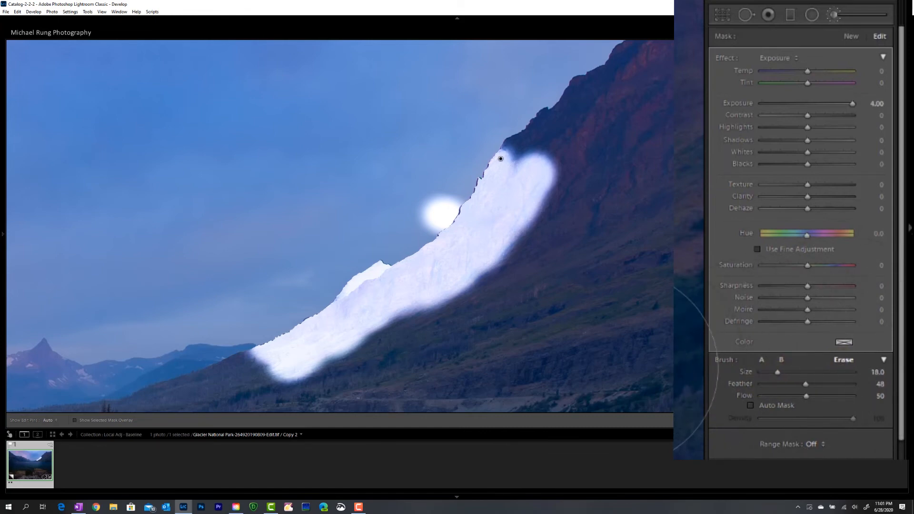
{"action": "mouse_move", "coordinate": [806, 384]}
{"action": "left_mouse_down"}
{"action": "mouse_move", "coordinate": [830, 383]}
{"action": "mouse_move", "coordinate": [801, 383]}
{"action": "mouse_move", "coordinate": [825, 398]}
{"action": "mouse_move", "coordinate": [805, 398]}
{"action": "left_mouse_up"}
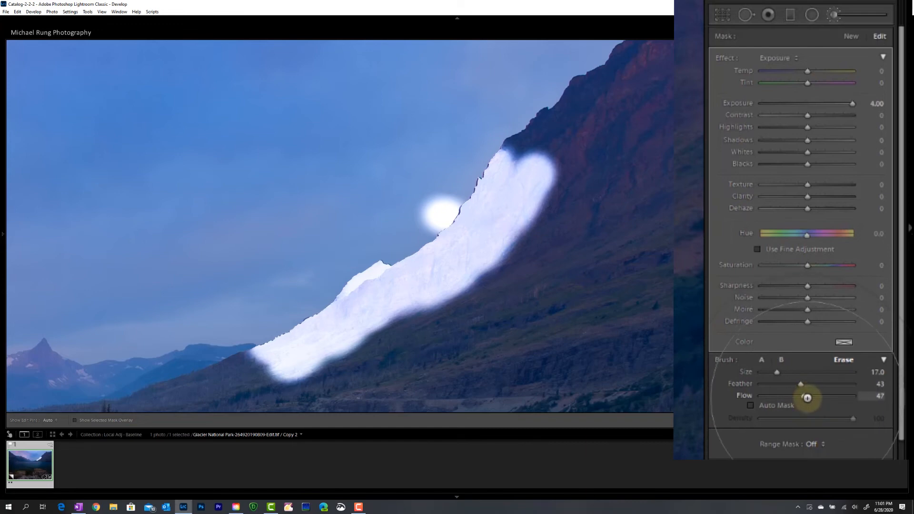
{"action": "left_click", "coordinate": [750, 404]}
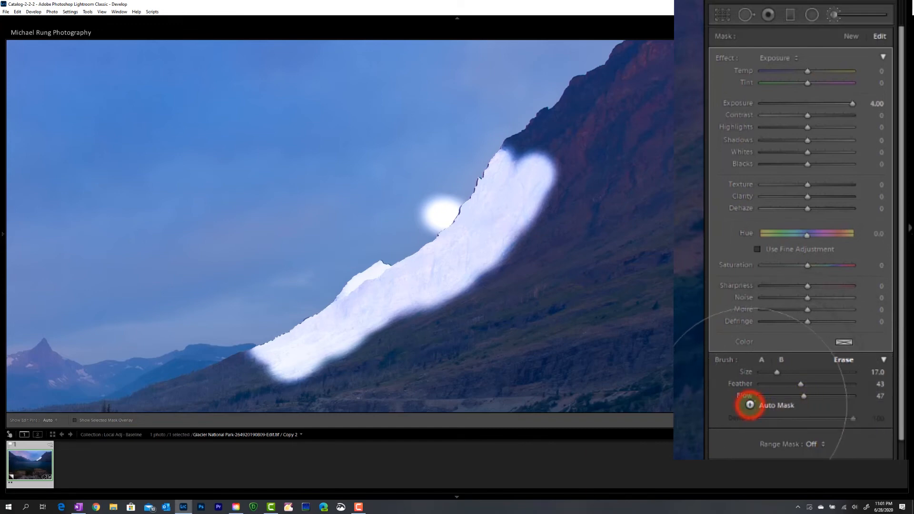
{"action": "mouse_move", "coordinate": [449, 190]}
{"action": "left_mouse_down"}
{"action": "mouse_move", "coordinate": [410, 218]}
{"action": "mouse_move", "coordinate": [452, 200]}
{"action": "mouse_move", "coordinate": [446, 218]}
{"action": "left_mouse_up"}
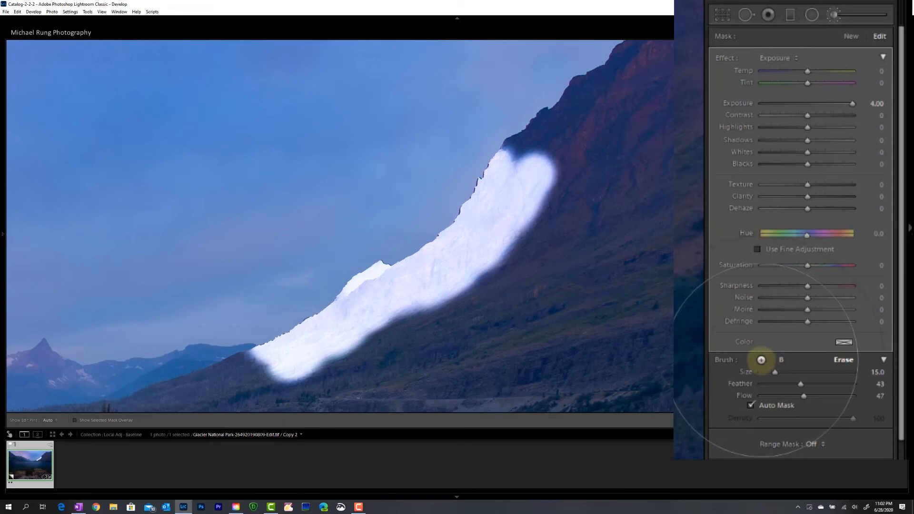
Set brush A to Size 16.0 and temporarily switch to the Auto Mask eraser to trim the painted band's inner slope side
{"action": "left_click", "coordinate": [761, 360]}
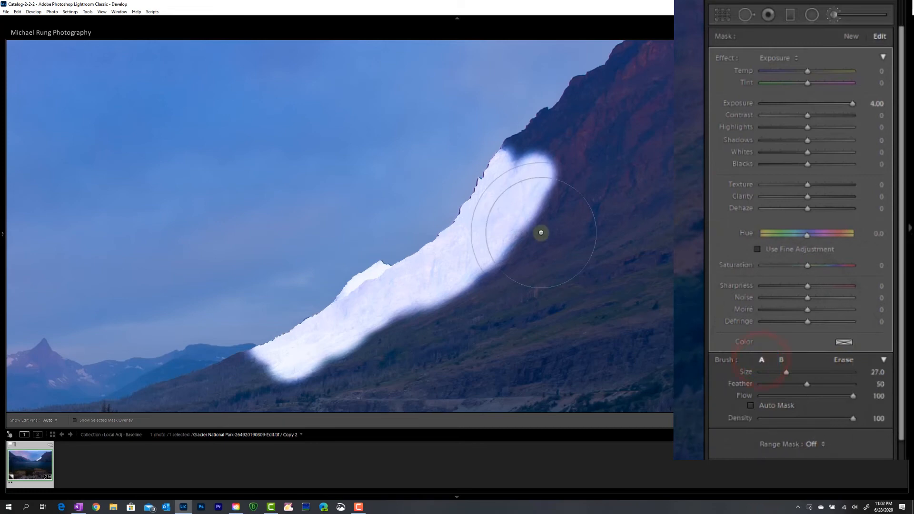
{"action": "scroll", "coordinate": [488, 225], "scroll_direction": "down", "scroll_amount": 2}
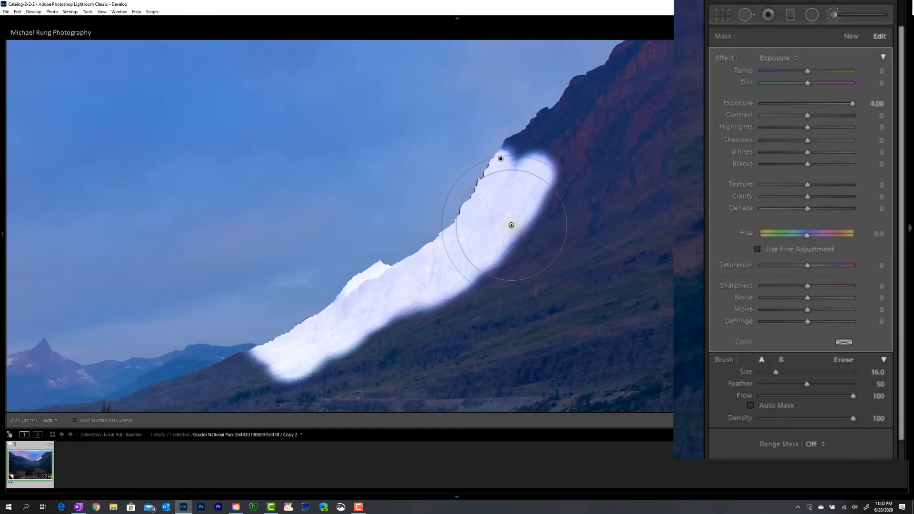
{"action": "key", "text": "alt"}
{"action": "mouse_move", "coordinate": [511, 225]}
{"action": "left_mouse_down"}
{"action": "mouse_move", "coordinate": [491, 257]}
{"action": "mouse_move", "coordinate": [548, 174]}
{"action": "mouse_move", "coordinate": [488, 276]}
{"action": "mouse_move", "coordinate": [283, 381]}
{"action": "mouse_move", "coordinate": [505, 275]}
{"action": "mouse_move", "coordinate": [555, 193]}
{"action": "mouse_move", "coordinate": [533, 198]}
{"action": "mouse_move", "coordinate": [547, 178]}
{"action": "mouse_move", "coordinate": [541, 168]}
{"action": "mouse_move", "coordinate": [532, 180]}
{"action": "mouse_move", "coordinate": [553, 168]}
{"action": "mouse_move", "coordinate": [533, 215]}
{"action": "mouse_move", "coordinate": [484, 270]}
{"action": "mouse_move", "coordinate": [268, 384]}
{"action": "mouse_move", "coordinate": [351, 349]}
{"action": "mouse_move", "coordinate": [502, 259]}
{"action": "mouse_move", "coordinate": [539, 216]}
{"action": "mouse_move", "coordinate": [530, 219]}
{"action": "mouse_move", "coordinate": [556, 174]}
{"action": "mouse_move", "coordinate": [553, 186]}
{"action": "mouse_move", "coordinate": [553, 176]}
{"action": "mouse_move", "coordinate": [538, 175]}
{"action": "mouse_move", "coordinate": [520, 188]}
{"action": "mouse_move", "coordinate": [527, 225]}
{"action": "mouse_move", "coordinate": [457, 290]}
{"action": "left_mouse_up"}
{"action": "key", "text": "alt"}
Turn off Auto Mask for the Erase brush and erase the leftover speckles along the band's inner side
{"action": "left_click", "coordinate": [754, 406]}
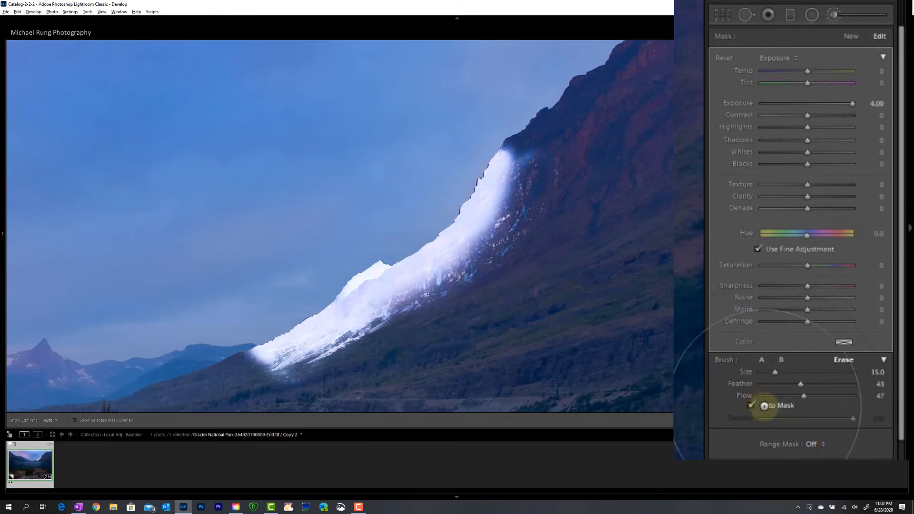
{"action": "key", "text": "alt"}
{"action": "left_click", "coordinate": [846, 363]}
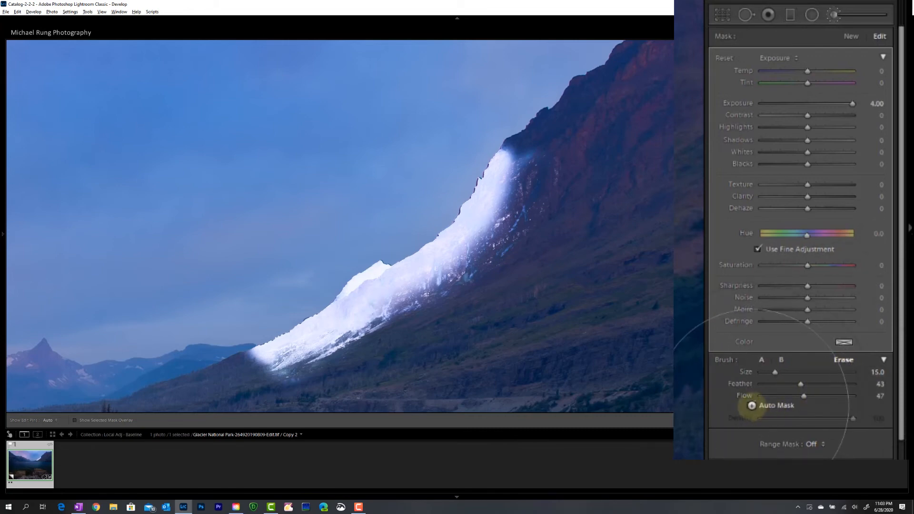
{"action": "left_click", "coordinate": [750, 406]}
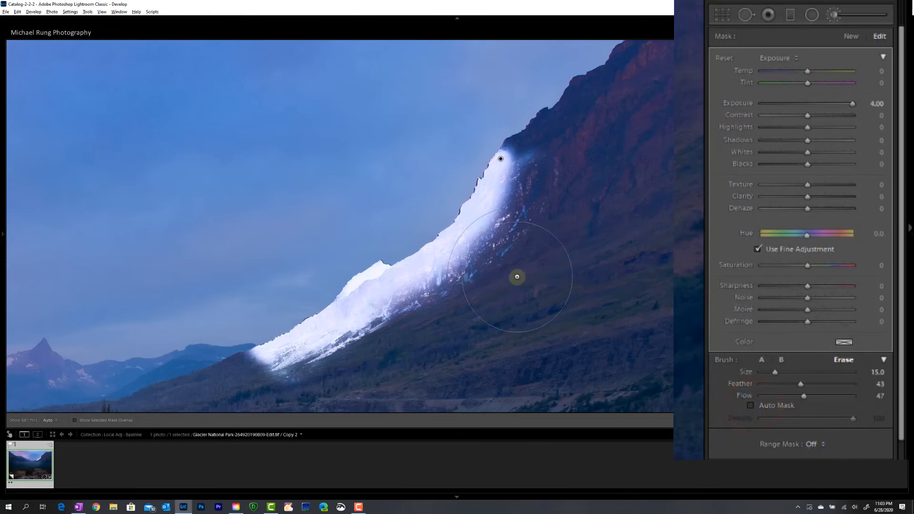
{"action": "mouse_move", "coordinate": [492, 273]}
{"action": "left_mouse_down"}
{"action": "mouse_move", "coordinate": [457, 290]}
{"action": "mouse_move", "coordinate": [543, 212]}
{"action": "mouse_move", "coordinate": [530, 210]}
{"action": "left_mouse_up"}
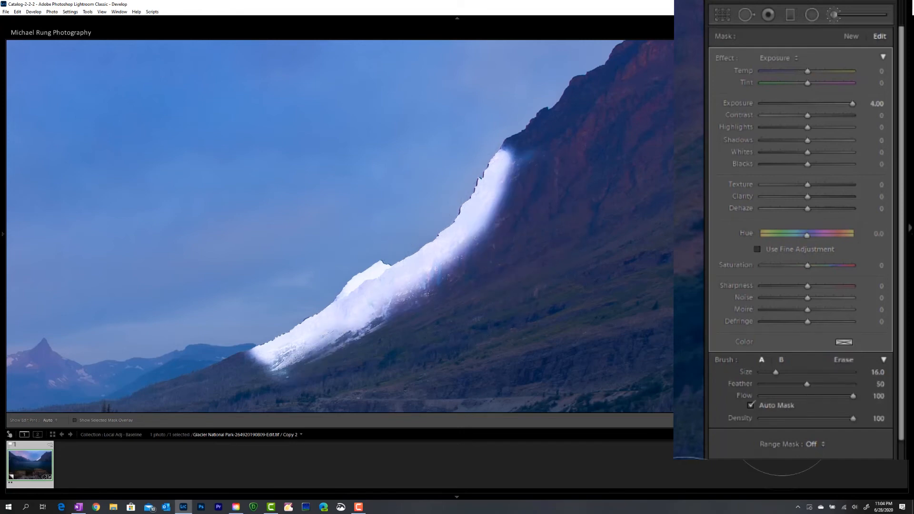
Start a new brush adjustment at Exposure 4.00 and paint the sky above the left mountains with brush A
{"action": "left_click", "coordinate": [416, 253]}
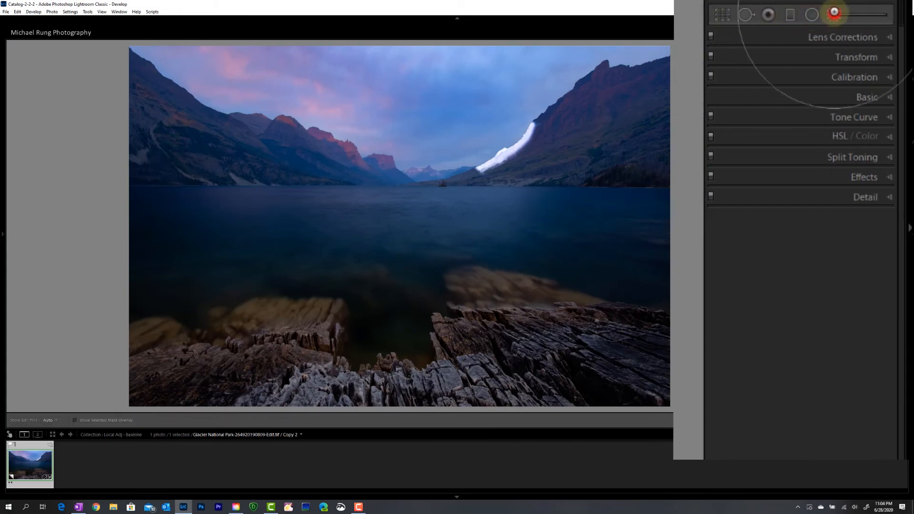
{"action": "left_click", "coordinate": [836, 14]}
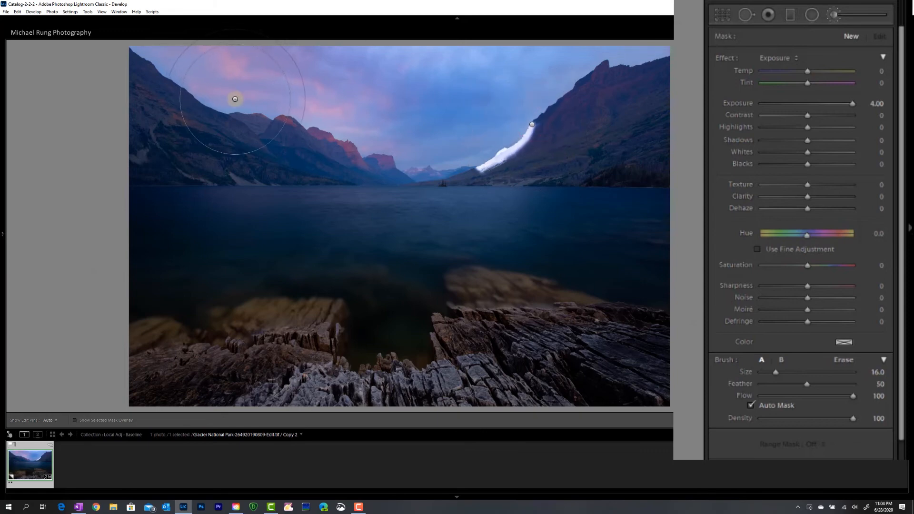
{"action": "mouse_move", "coordinate": [232, 99]}
{"action": "left_mouse_down"}
{"action": "mouse_move", "coordinate": [377, 98]}
{"action": "mouse_move", "coordinate": [240, 116]}
{"action": "mouse_move", "coordinate": [213, 108]}
{"action": "mouse_move", "coordinate": [295, 102]}
{"action": "mouse_move", "coordinate": [316, 115]}
{"action": "mouse_move", "coordinate": [277, 124]}
{"action": "mouse_move", "coordinate": [257, 110]}
{"action": "left_mouse_up"}
{"action": "key", "text": "h"}
{"action": "key", "text": "h"}
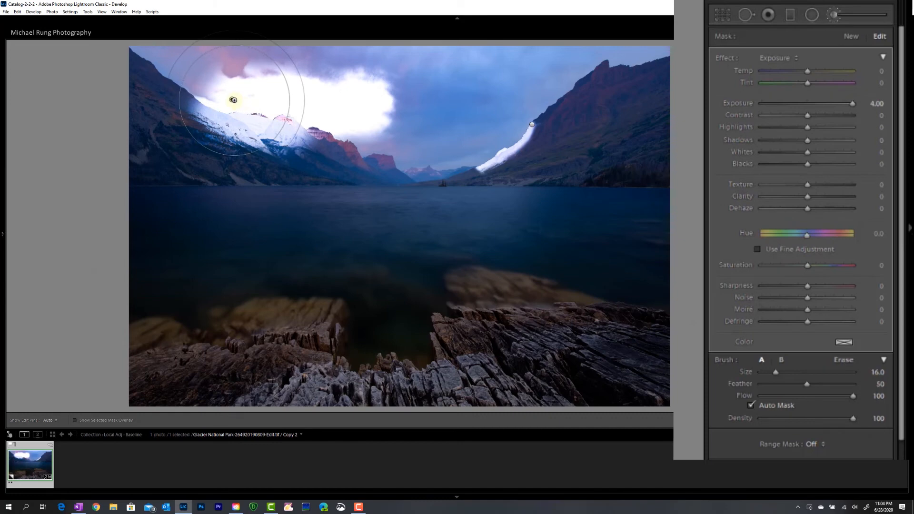
Select the right mountain's brush adjustment, set its Hue to 156.7, and paint more of the slope with brush A at Size 6.0
{"action": "mouse_move", "coordinate": [233, 100]}
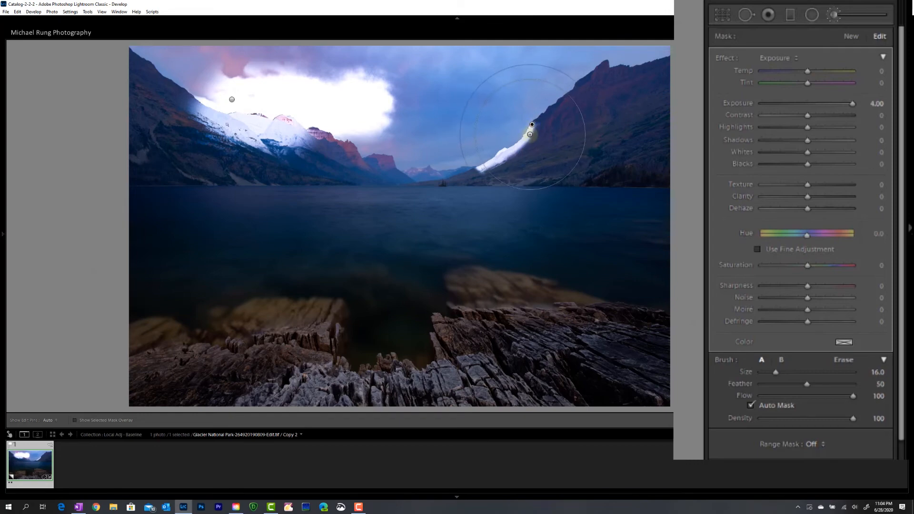
{"action": "mouse_move", "coordinate": [527, 149]}
{"action": "left_mouse_down"}
{"action": "mouse_move", "coordinate": [502, 166]}
{"action": "mouse_move", "coordinate": [533, 138]}
{"action": "mouse_move", "coordinate": [504, 169]}
{"action": "left_mouse_up"}
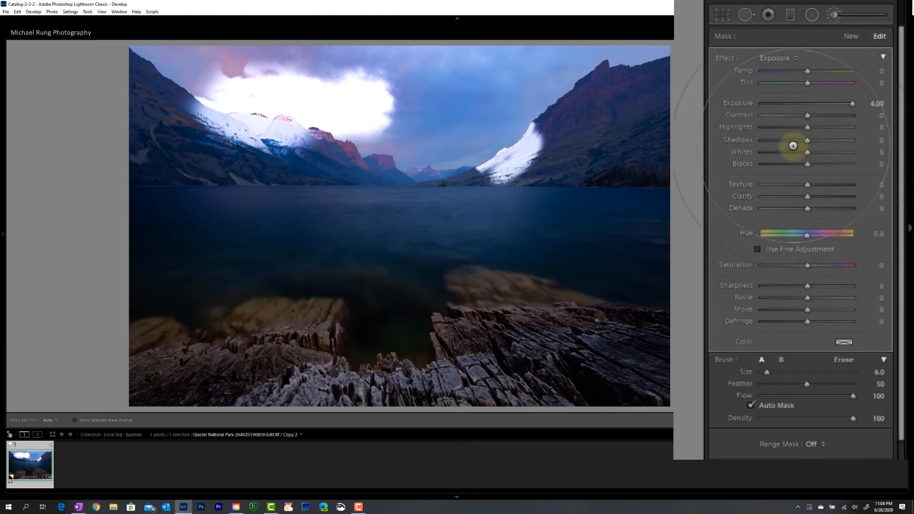
{"action": "left_click_drag", "start_coordinate": [806, 235], "coordinate": [844, 234]}
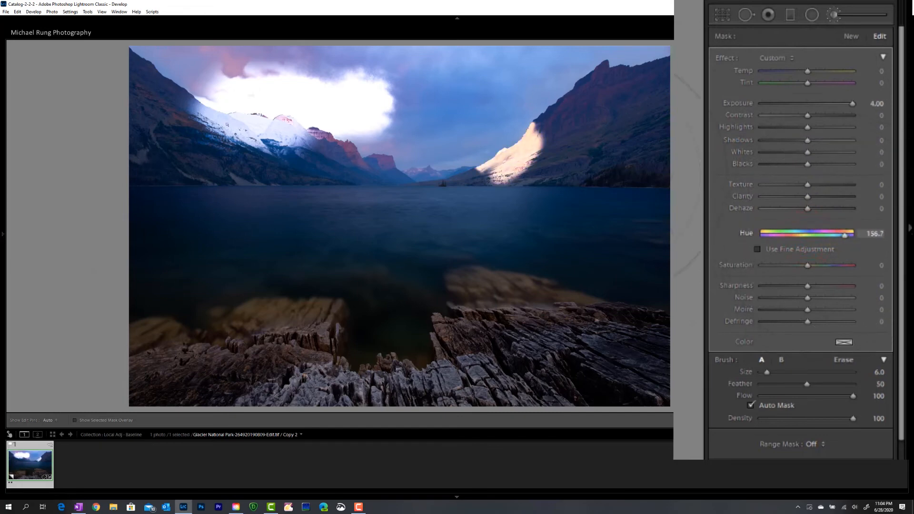
{"action": "mouse_move", "coordinate": [531, 162]}
{"action": "left_mouse_down"}
{"action": "mouse_move", "coordinate": [544, 157]}
{"action": "mouse_move", "coordinate": [535, 154]}
{"action": "left_mouse_up"}
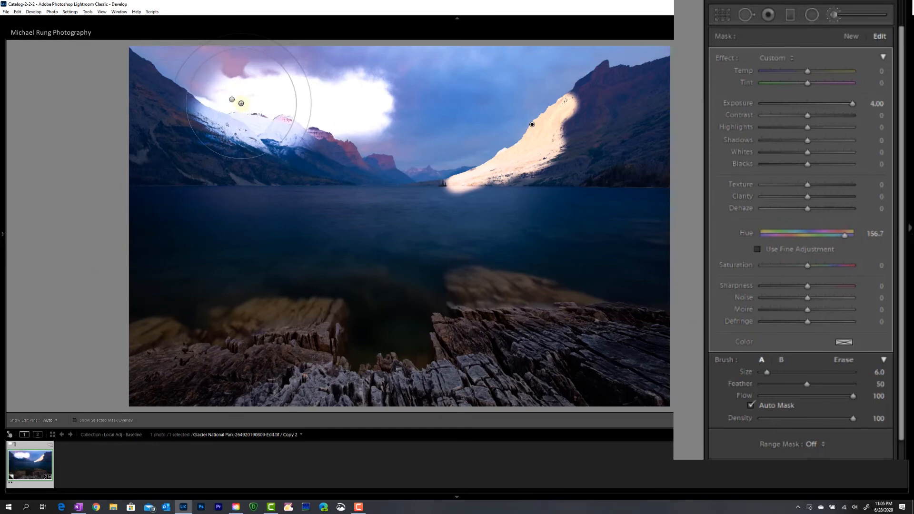
Lower the sky brush adjustment's Exposure and set the right mountain adjustment's Hue to -94.5
{"action": "left_click", "coordinate": [232, 99]}
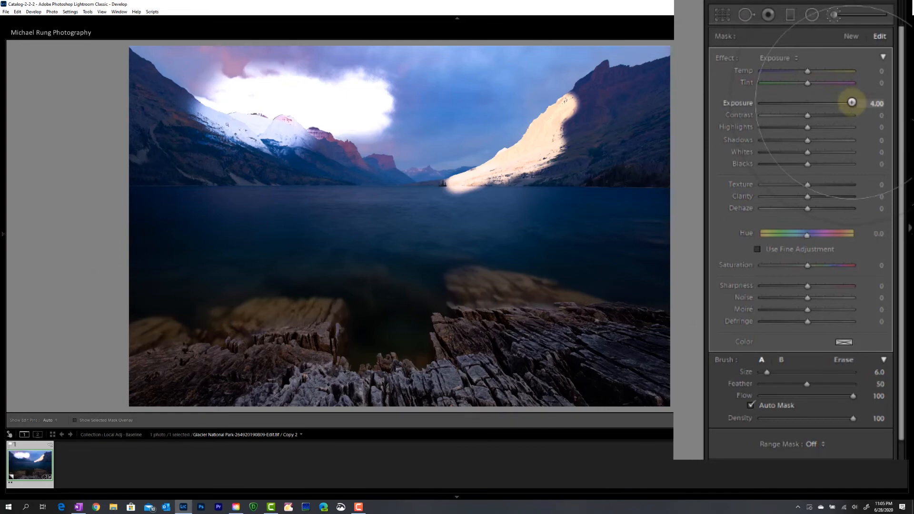
{"action": "left_click_drag", "start_coordinate": [852, 102], "coordinate": [825, 106]}
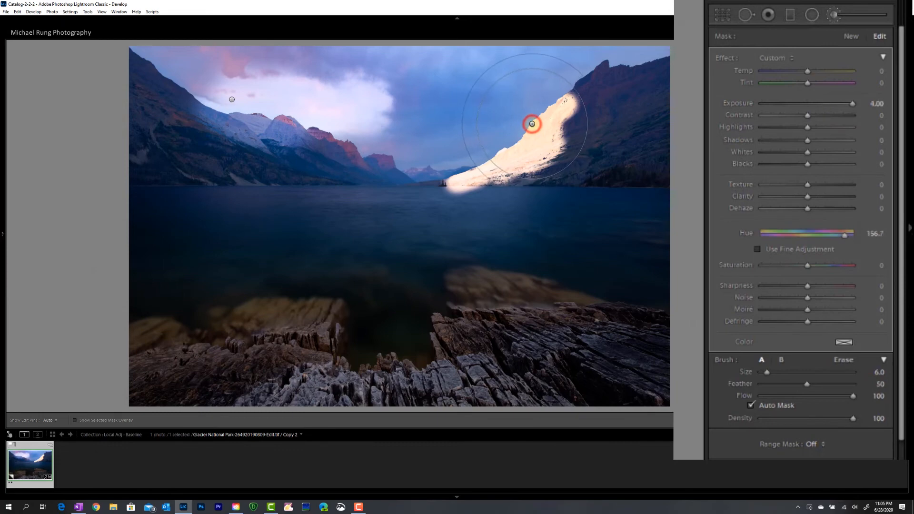
{"action": "left_click_drag", "start_coordinate": [845, 235], "coordinate": [785, 242]}
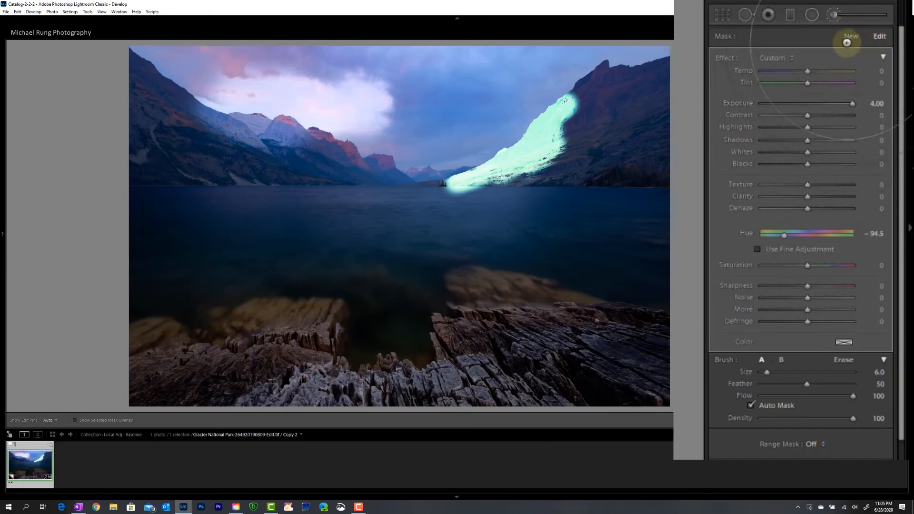
Paint a new brush adjustment at Exposure 4.00 across the lake's left side, and switch all brush adjustments off and back on
{"action": "left_click", "coordinate": [879, 38]}
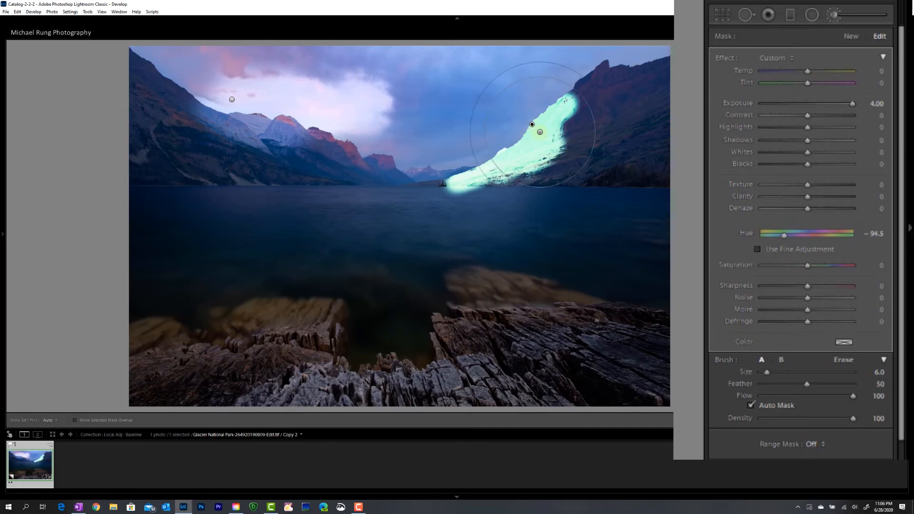
{"action": "left_click", "coordinate": [852, 36]}
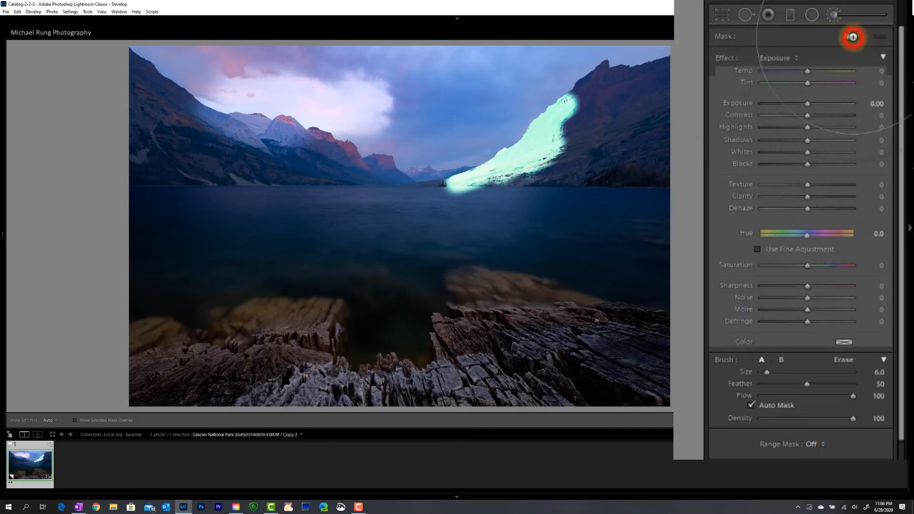
{"action": "mouse_move", "coordinate": [205, 209]}
{"action": "left_mouse_down"}
{"action": "mouse_move", "coordinate": [339, 204]}
{"action": "mouse_move", "coordinate": [215, 204]}
{"action": "mouse_move", "coordinate": [302, 206]}
{"action": "mouse_move", "coordinate": [244, 213]}
{"action": "left_mouse_up"}
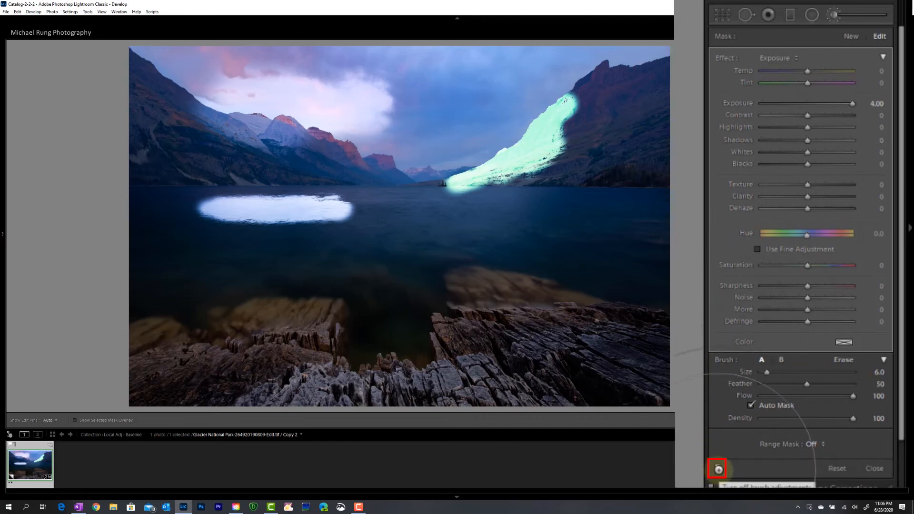
{"action": "left_click", "coordinate": [718, 469]}
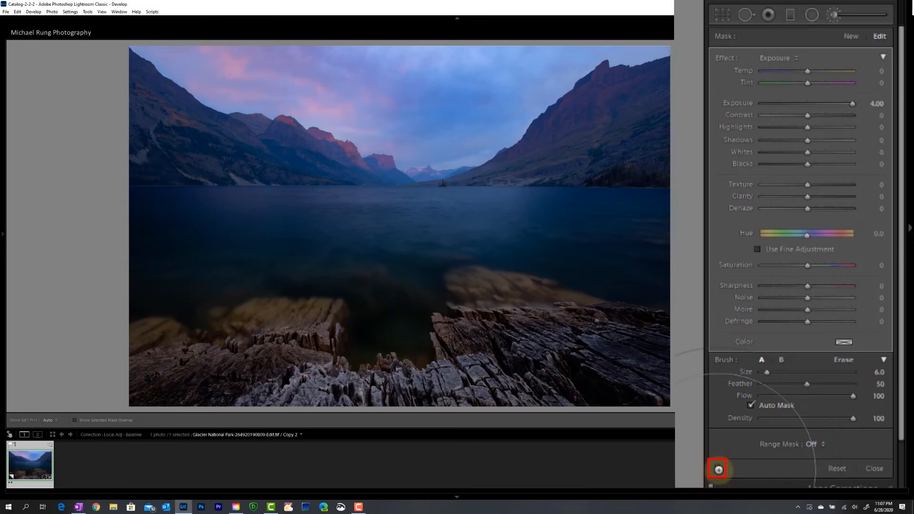
{"action": "left_click", "coordinate": [718, 470]}
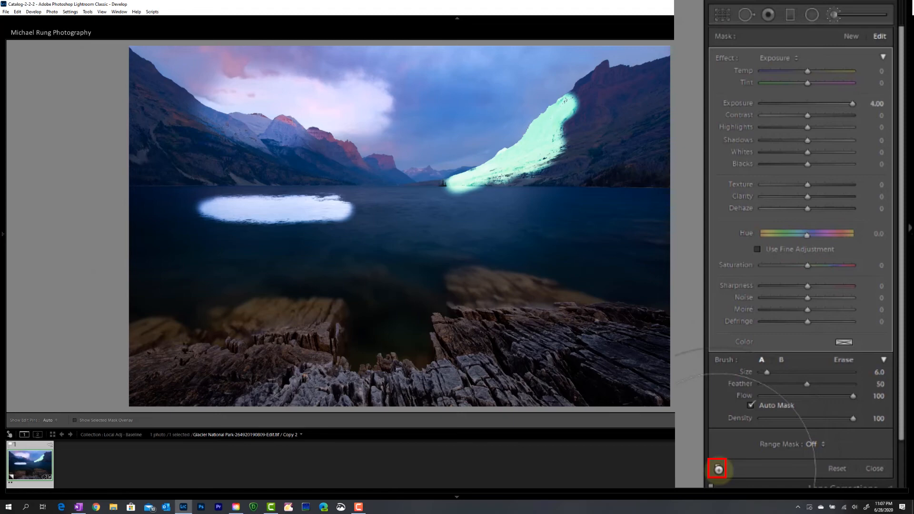
Examine the brush adjustment pins and preview the mask overlay of the lake's brush adjustment
{"action": "left_click", "coordinate": [718, 470]}
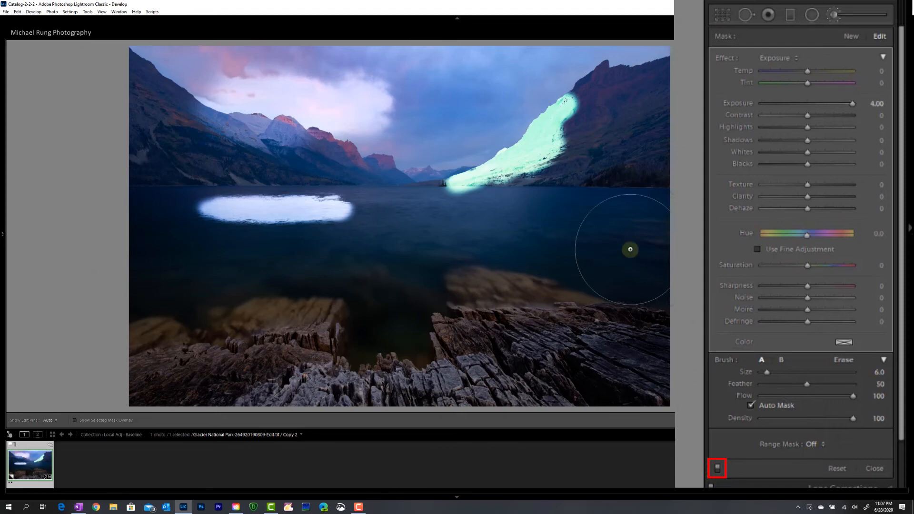
{"action": "left_click_drag", "start_coordinate": [287, 101], "coordinate": [226, 99]}
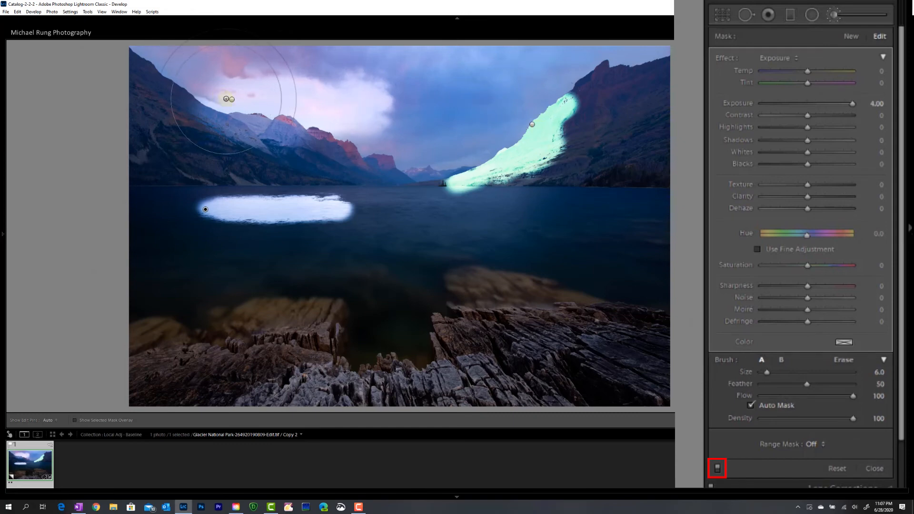
{"action": "left_click_drag", "start_coordinate": [226, 99], "coordinate": [230, 138]}
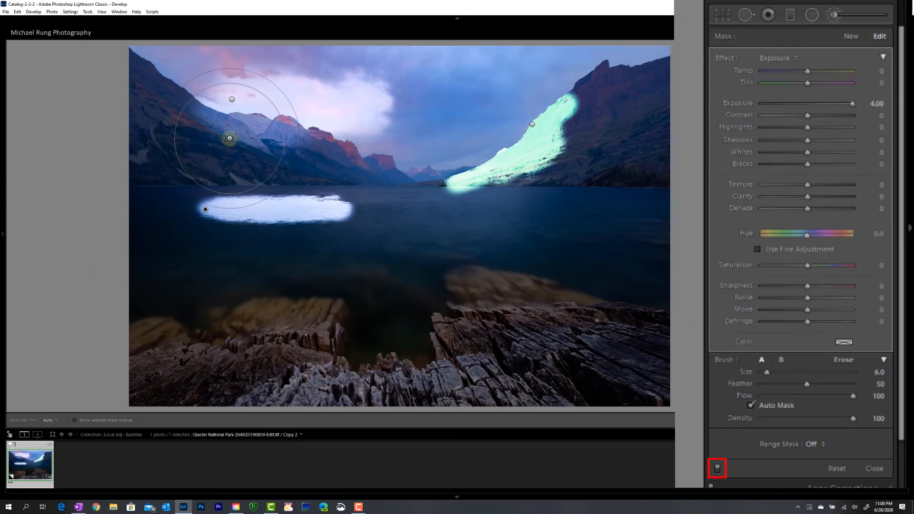
{"action": "mouse_move", "coordinate": [204, 209]}
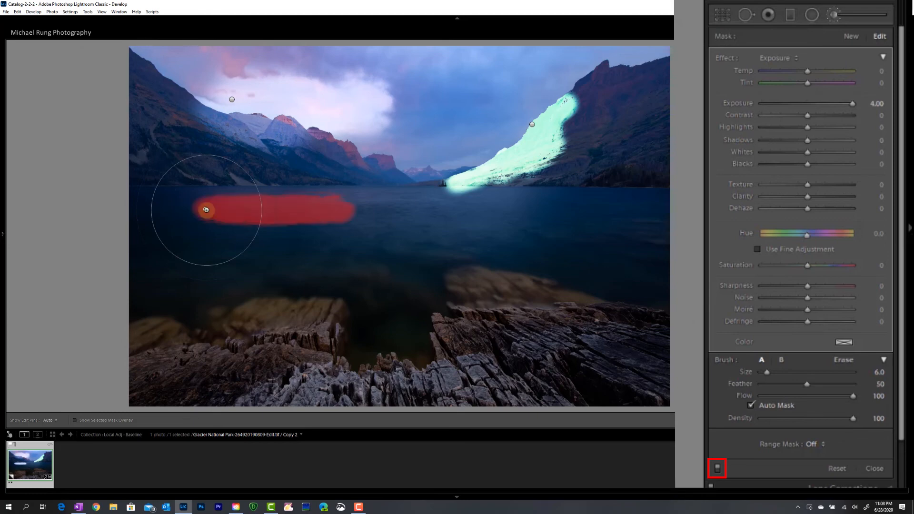
{"action": "left_click", "coordinate": [206, 210]}
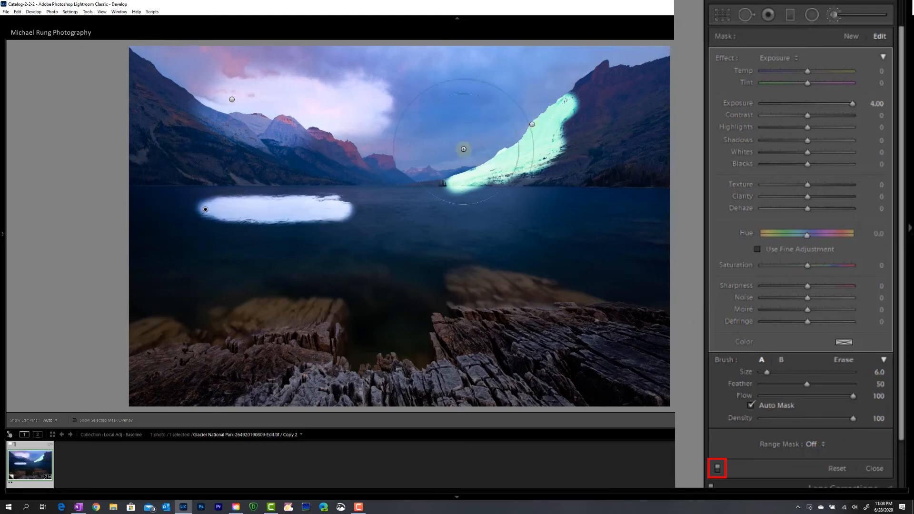
{"action": "mouse_move", "coordinate": [206, 210]}
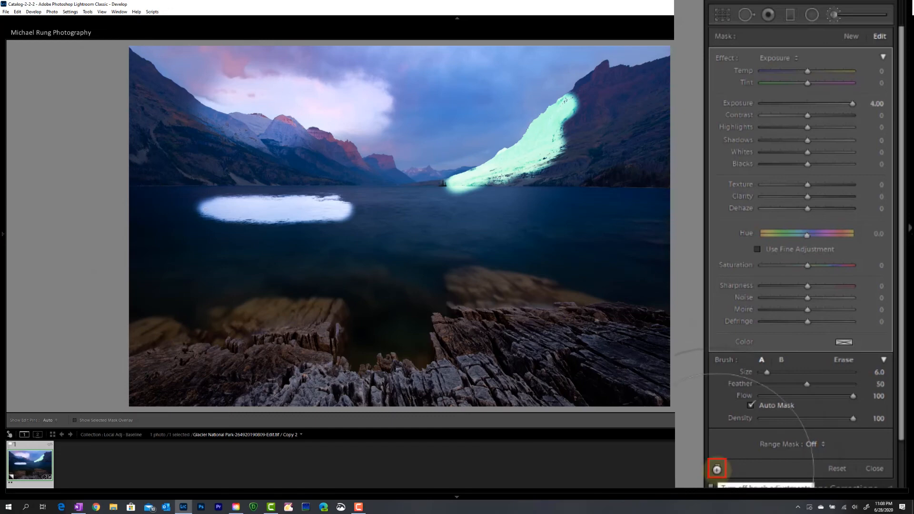
Delete the brush adjustments on the lake, the sky and the right mountain
{"action": "right_click", "coordinate": [205, 209]}
{"action": "left_click", "coordinate": [222, 221]}
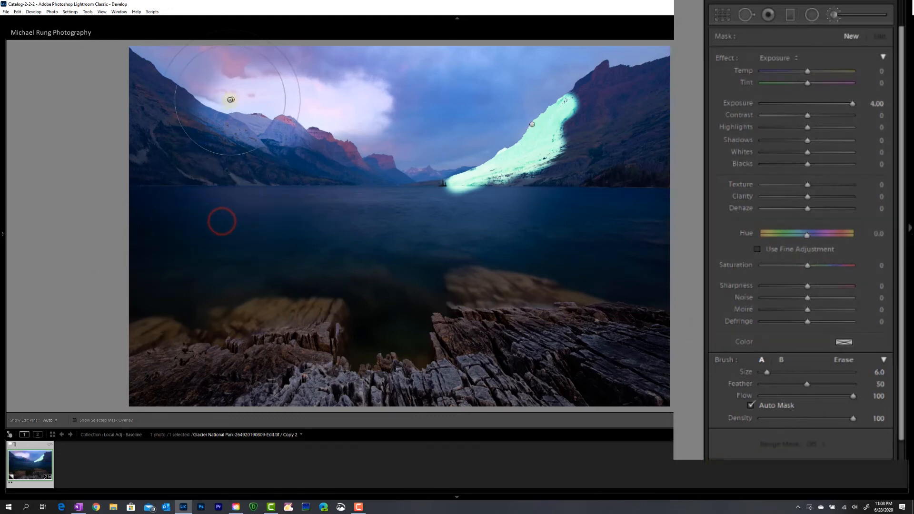
{"action": "right_click", "coordinate": [232, 99]}
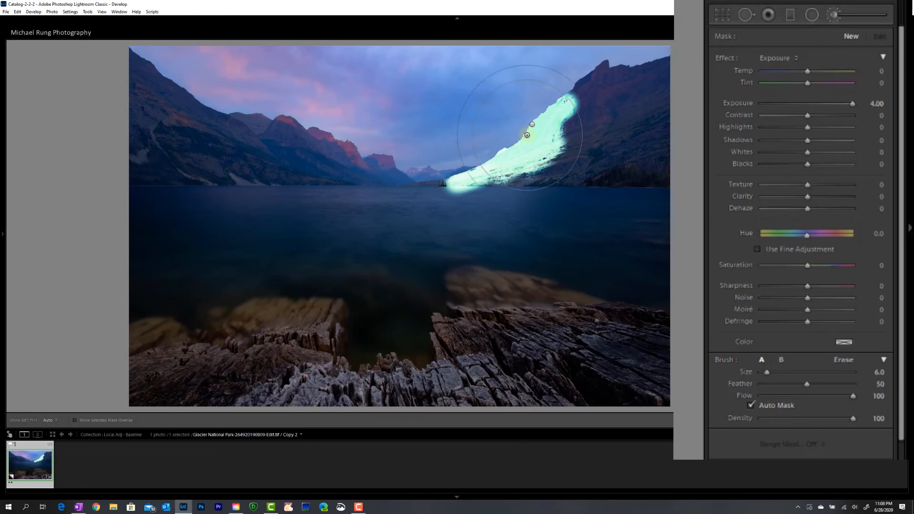
{"action": "right_click", "coordinate": [532, 124]}
{"action": "left_click", "coordinate": [551, 138]}
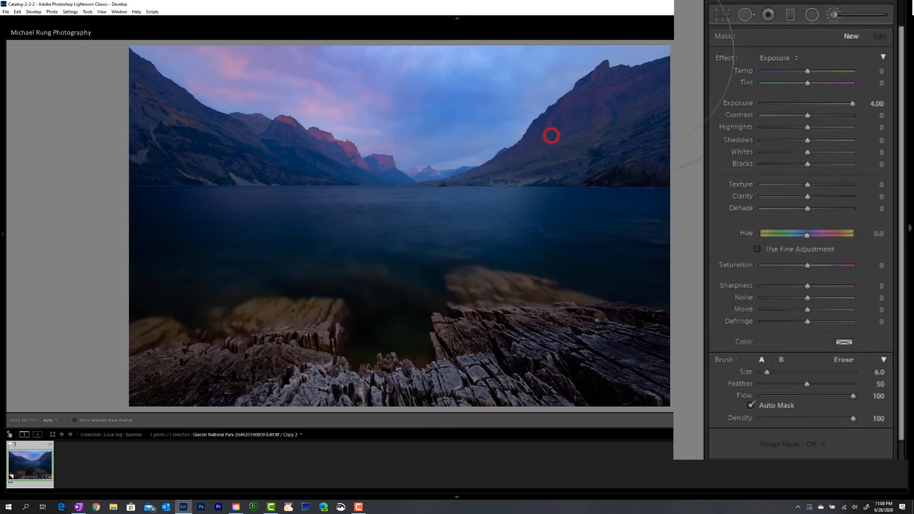
Draw a radial filter centred on the lake below the distant peaks, with Exposure 4.00, Hue 102.3, Clarity -99 and Dehaze 50
{"action": "left_click", "coordinate": [811, 14]}
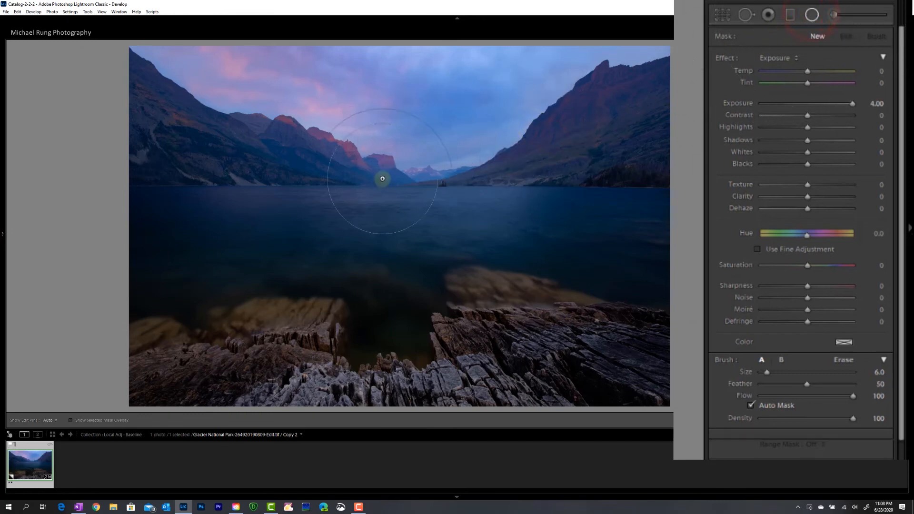
{"action": "left_click_drag", "start_coordinate": [378, 205], "coordinate": [515, 107]}
{"action": "left_click_drag", "start_coordinate": [807, 236], "coordinate": [832, 235]}
{"action": "left_click_drag", "start_coordinate": [807, 196], "coordinate": [761, 197]}
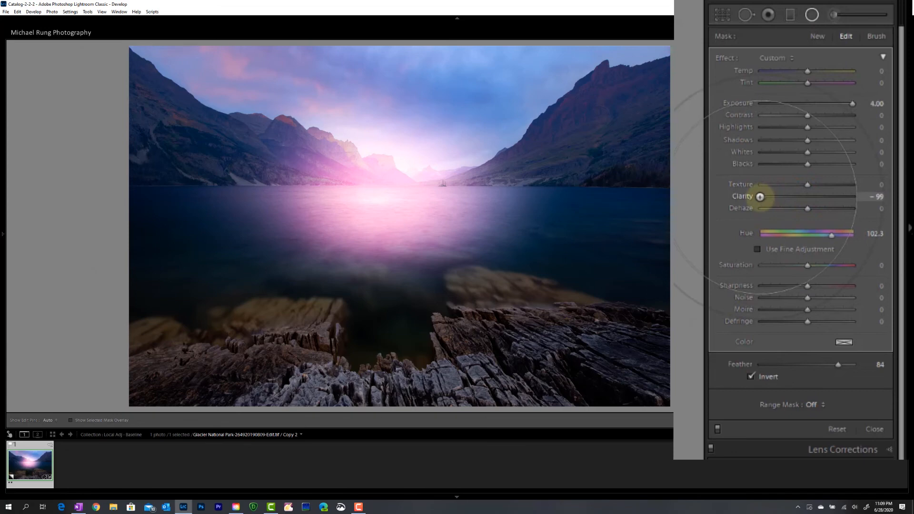
{"action": "left_click_drag", "start_coordinate": [807, 208], "coordinate": [828, 207]}
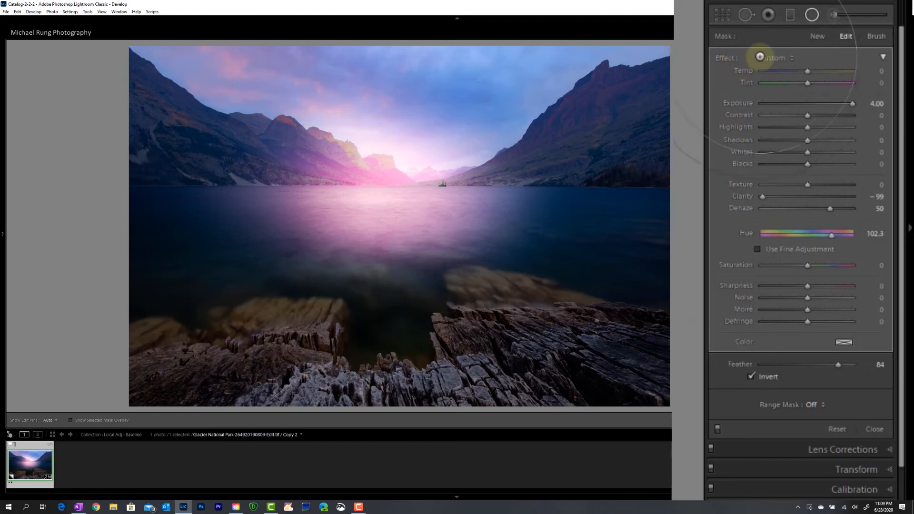
Save the radial filter's current settings as a new effect preset named "Pink Glow"
{"action": "left_click", "coordinate": [775, 57]}
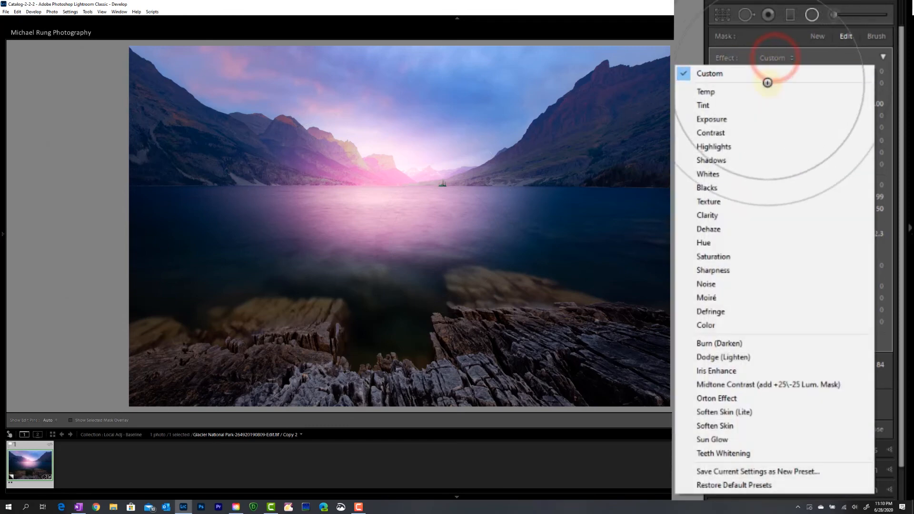
{"action": "left_click", "coordinate": [755, 473]}
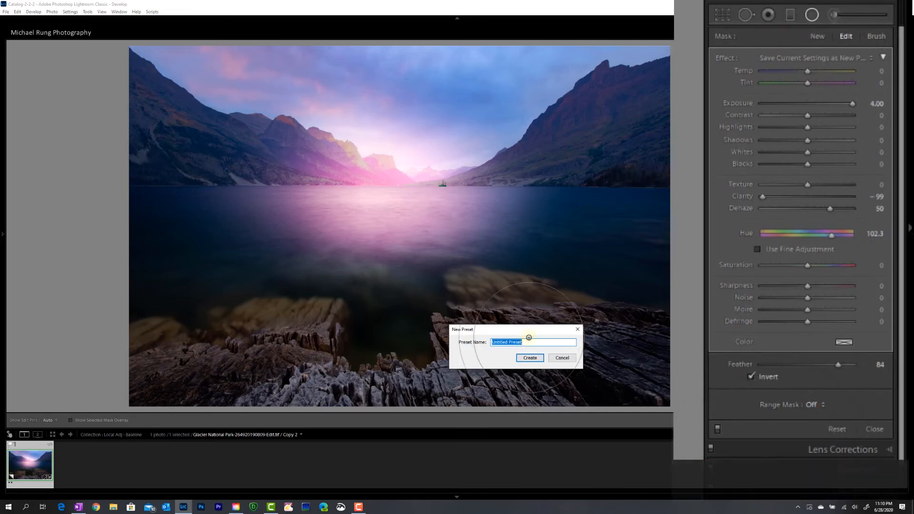
{"action": "type", "text": "Pink Glow"}
{"action": "left_click", "coordinate": [529, 357]}
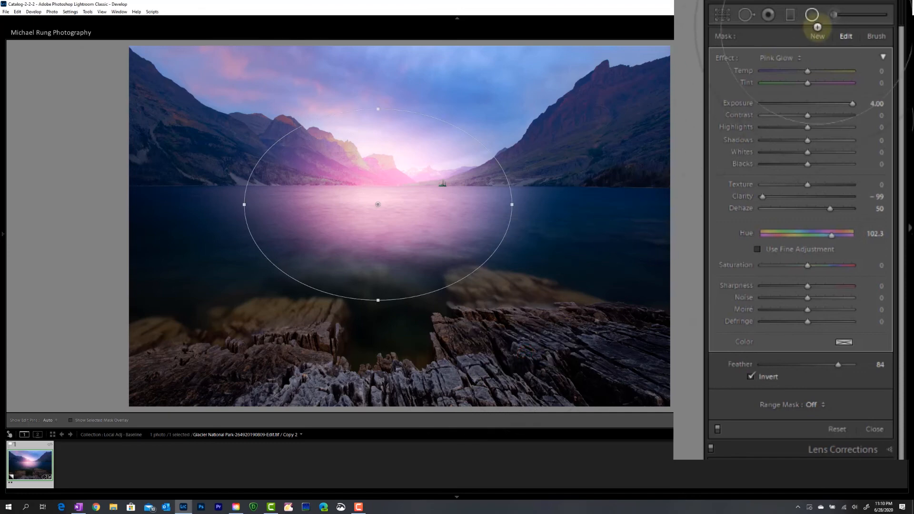
Apply the Pink Glow preset as a slanted graduated filter over the photo's left side, and delete that filter
{"action": "left_click", "coordinate": [790, 15]}
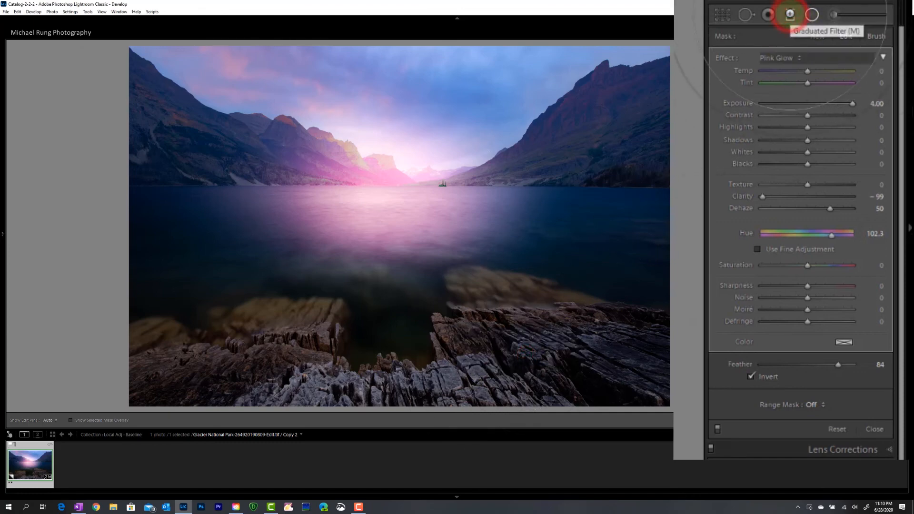
{"action": "left_click", "coordinate": [779, 58]}
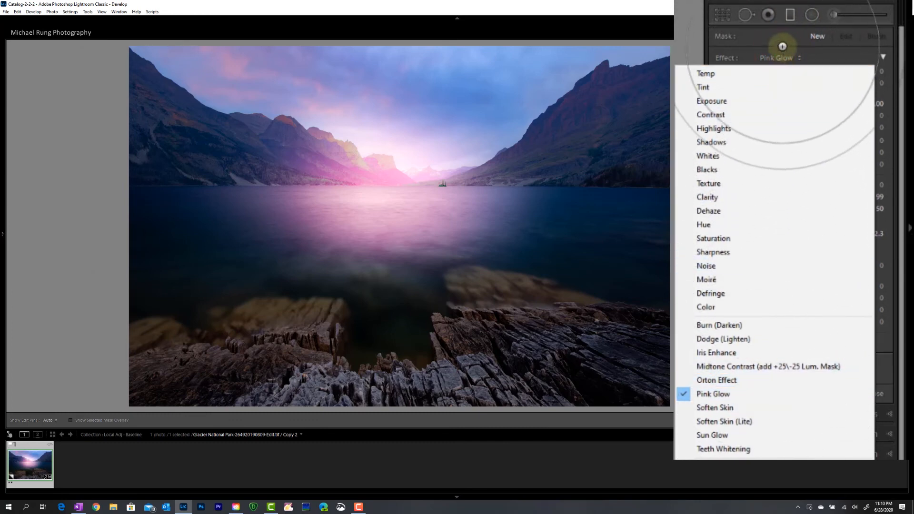
{"action": "left_click", "coordinate": [784, 47]}
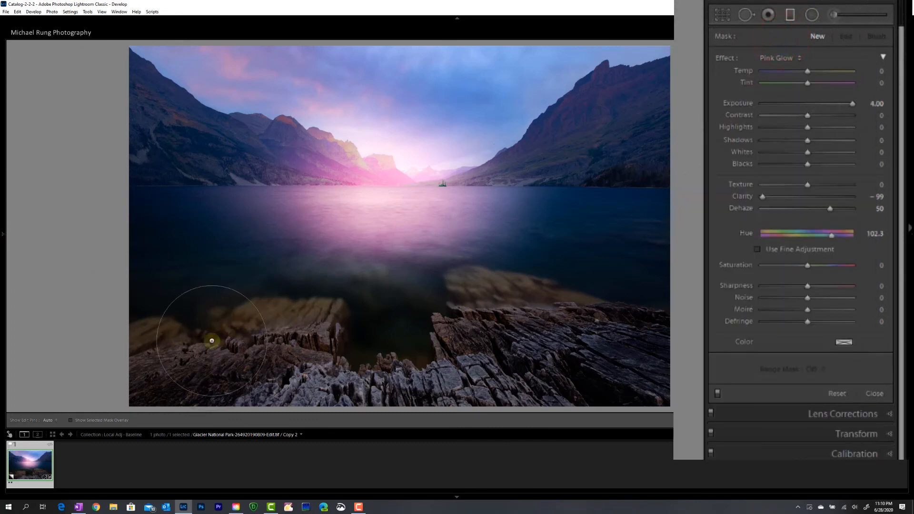
{"action": "left_click_drag", "start_coordinate": [187, 360], "coordinate": [198, 206]}
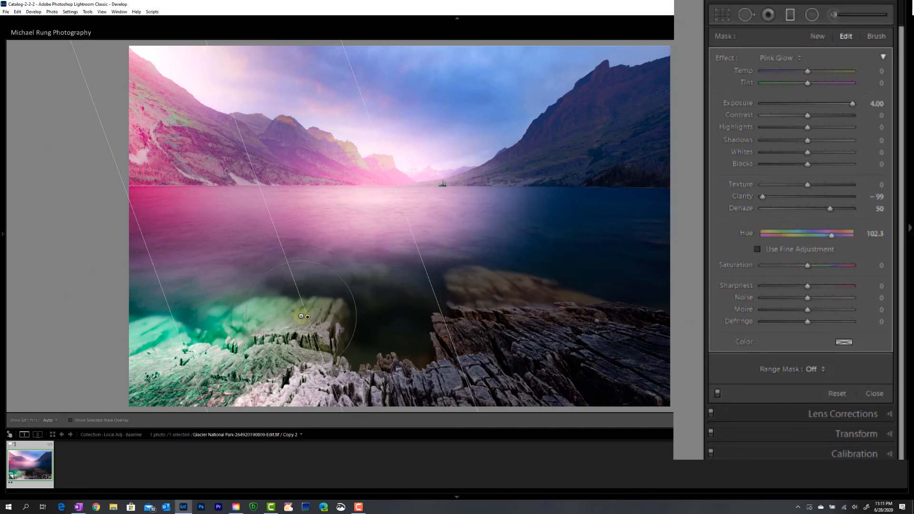
{"action": "right_click", "coordinate": [307, 316]}
{"action": "left_click", "coordinate": [325, 327]}
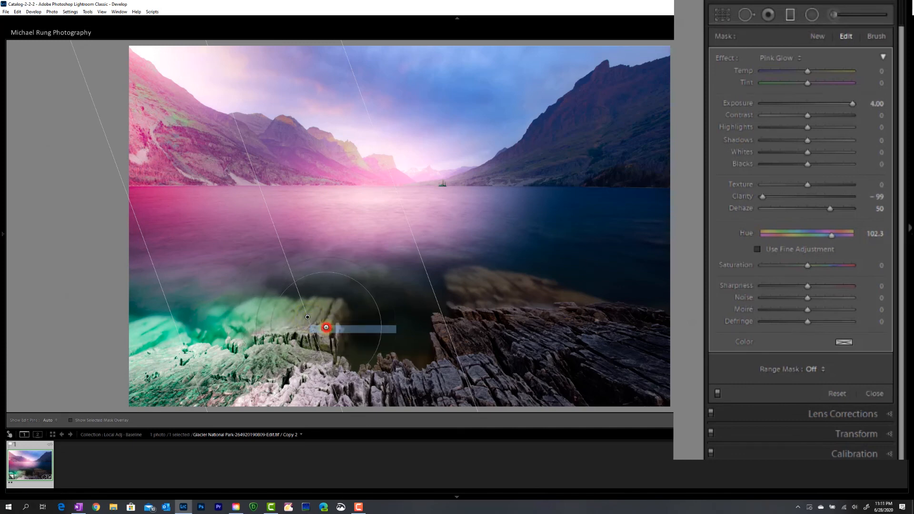
Select the Pink Glow radial filter on the lake and duplicate it twice
{"action": "left_click", "coordinate": [812, 14]}
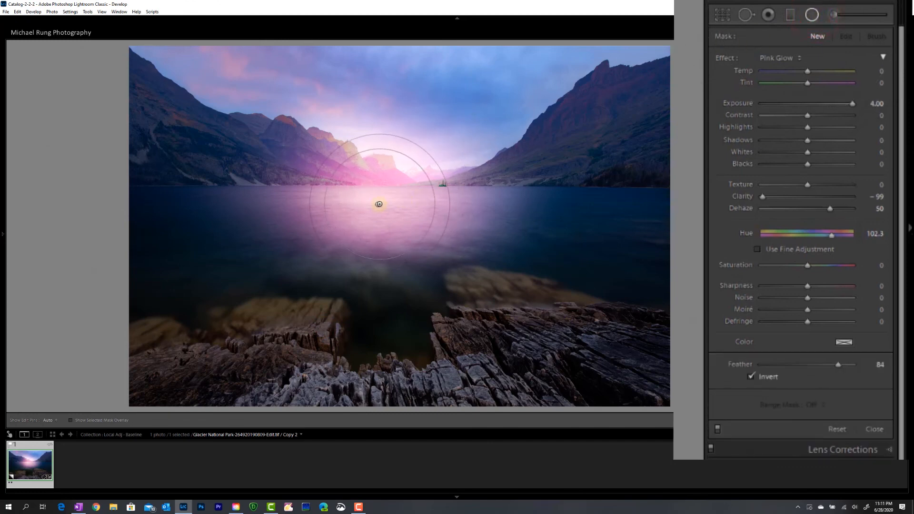
{"action": "left_click", "coordinate": [378, 204]}
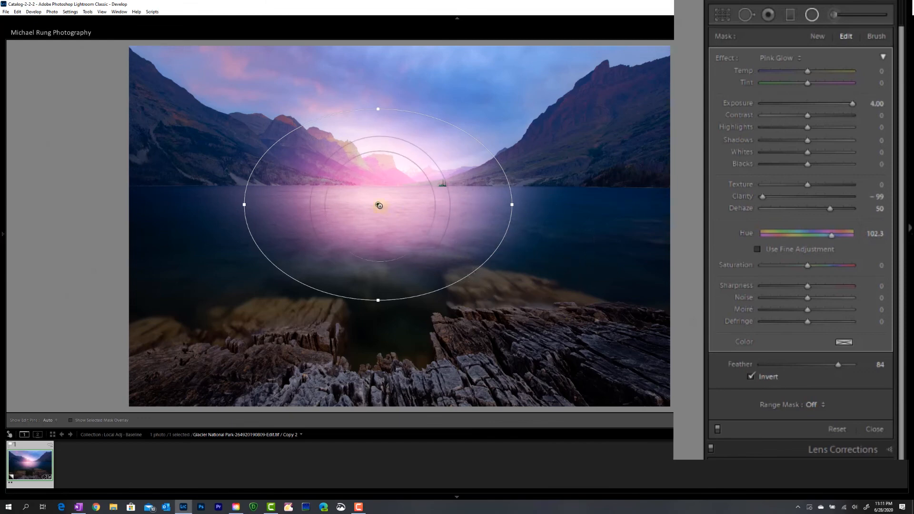
{"action": "right_click", "coordinate": [338, 186]}
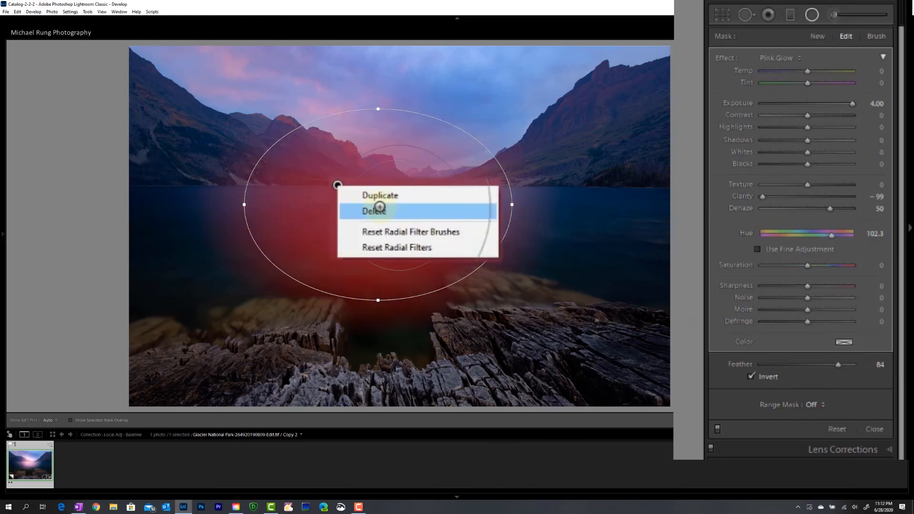
{"action": "left_click", "coordinate": [379, 196]}
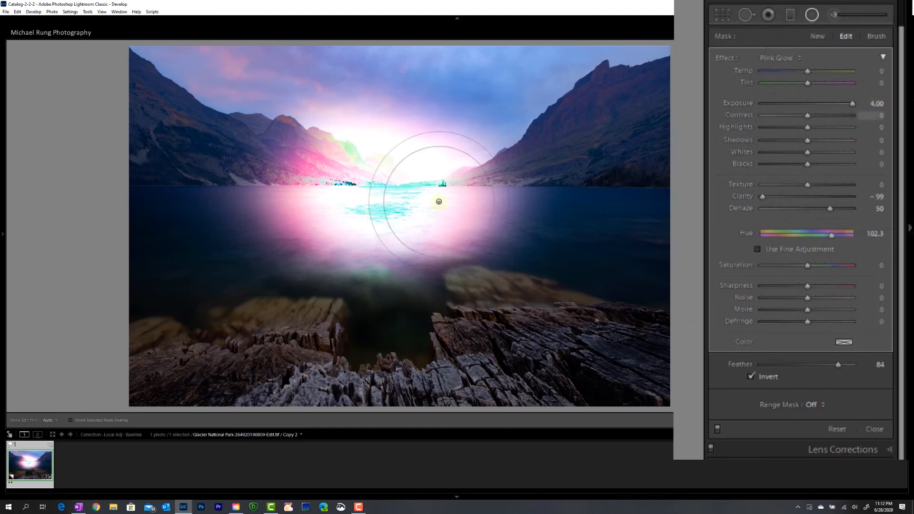
{"action": "right_click", "coordinate": [376, 204]}
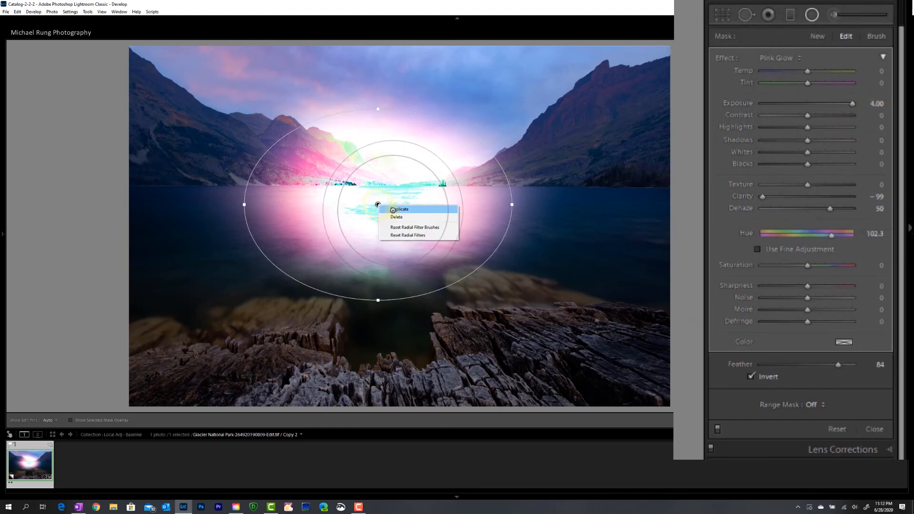
{"action": "left_click", "coordinate": [393, 209]}
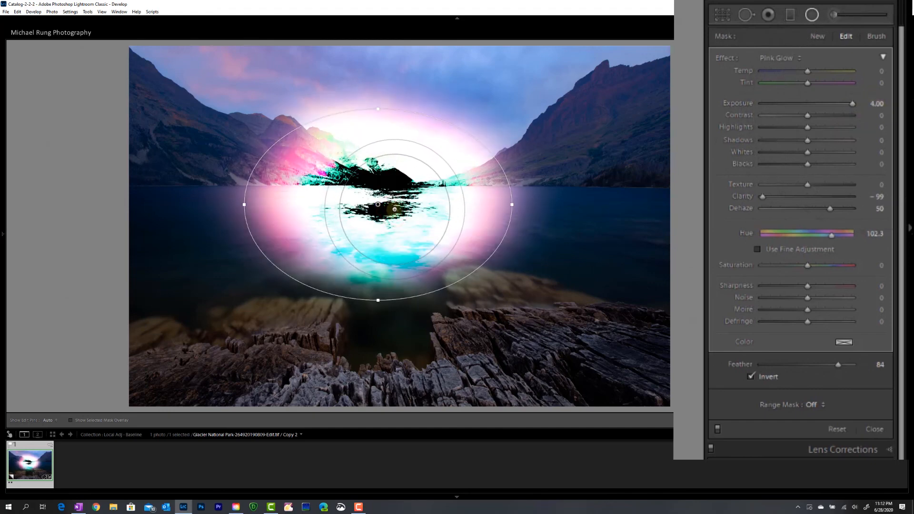
Move one radial filter copy onto the right mountain and another over the left foreground rocks and up to the left shoreline
{"action": "left_click_drag", "start_coordinate": [395, 209], "coordinate": [491, 160]}
{"action": "left_click_drag", "start_coordinate": [378, 204], "coordinate": [238, 308]}
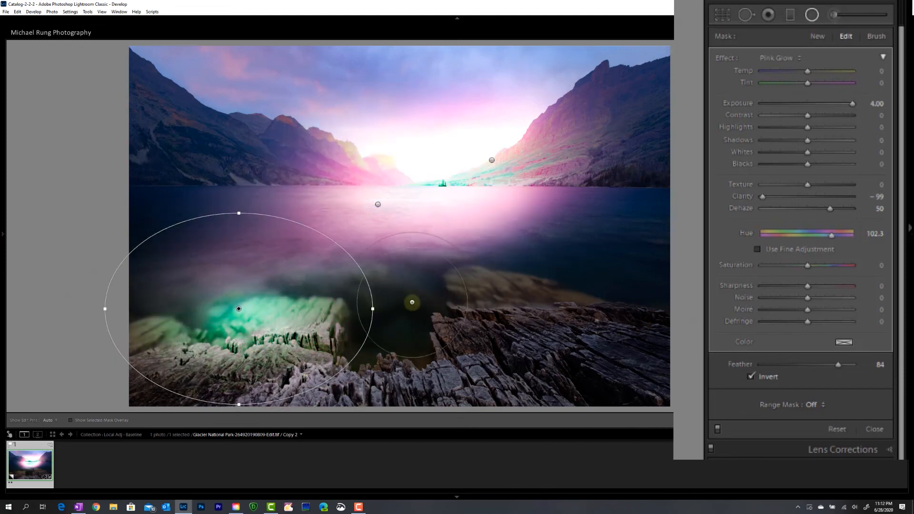
{"action": "left_click_drag", "start_coordinate": [490, 157], "coordinate": [601, 159]}
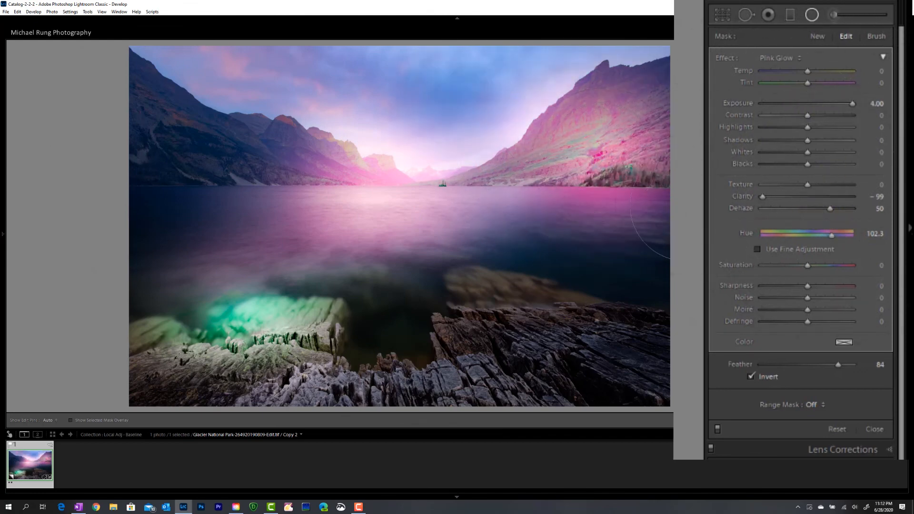
{"action": "left_click_drag", "start_coordinate": [602, 159], "coordinate": [576, 146]}
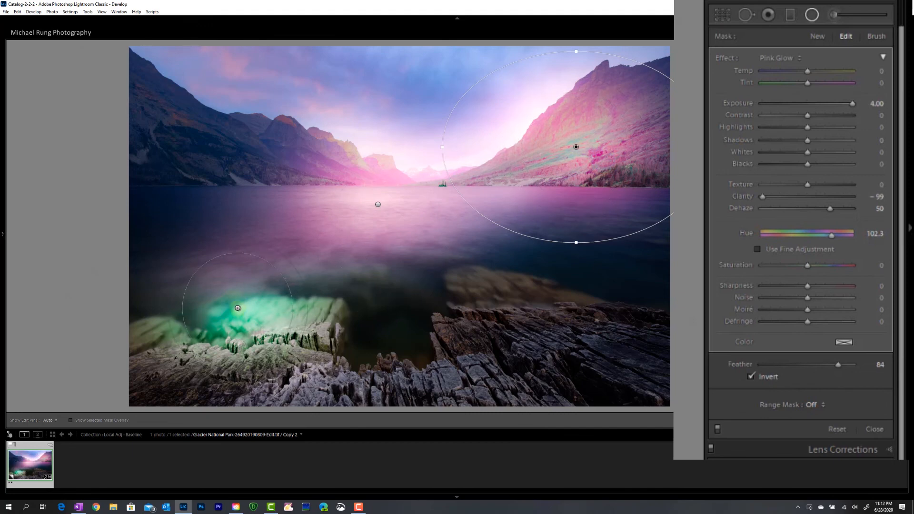
{"action": "left_click_drag", "start_coordinate": [237, 308], "coordinate": [201, 193]}
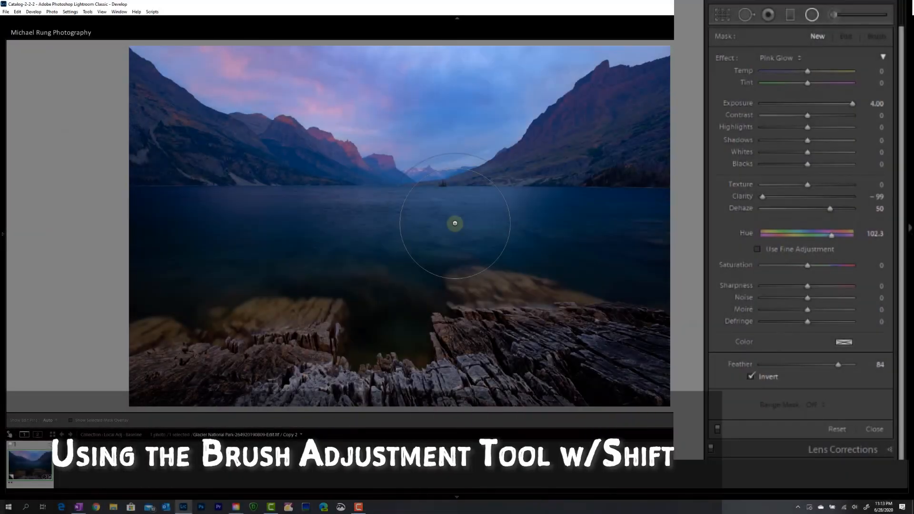
Reset the Adjustment Brush's Clarity, Dehaze and Hue to 0 and paint a straight Exposure 4.00 stroke from the left mountain to the right slope
{"action": "left_click", "coordinate": [831, 16]}
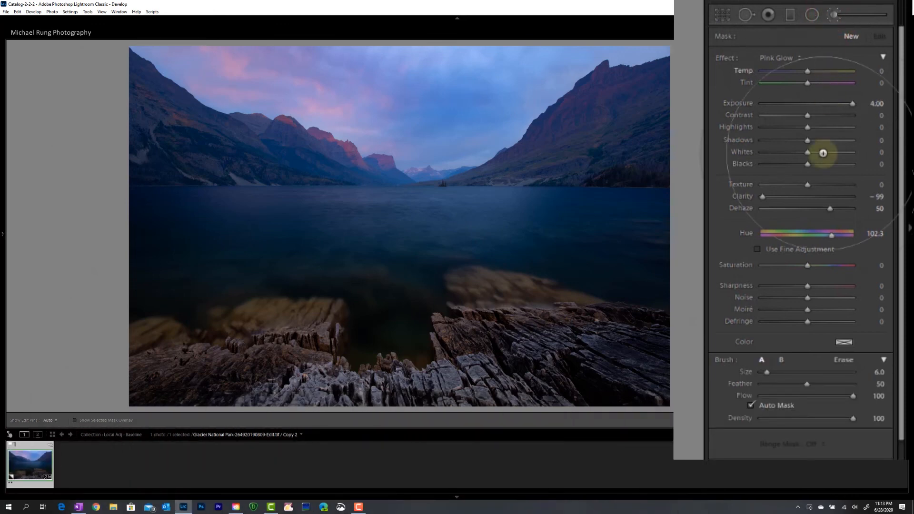
{"action": "double_click", "coordinate": [764, 197]}
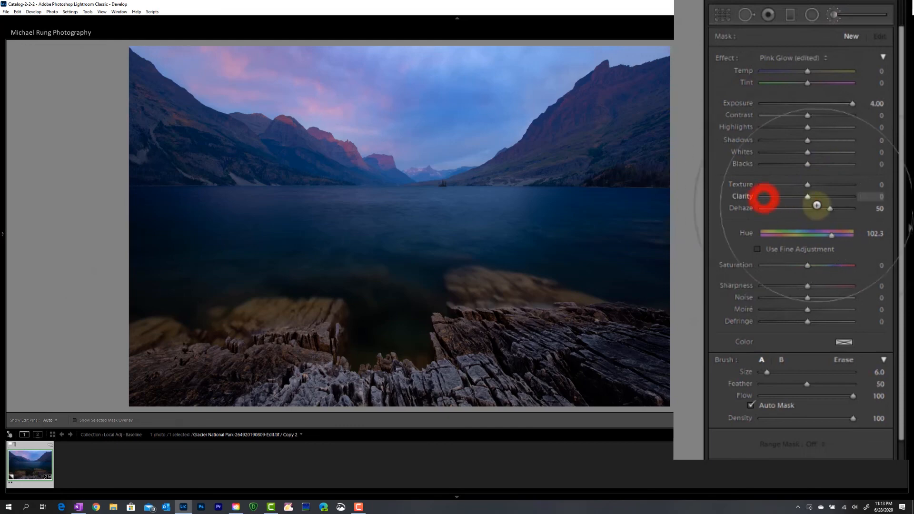
{"action": "double_click", "coordinate": [831, 234]}
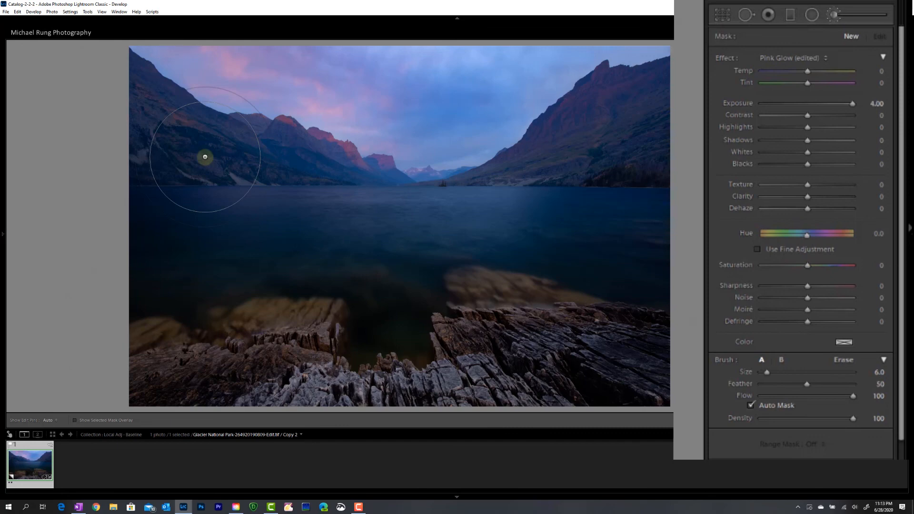
{"action": "left_click", "coordinate": [205, 157]}
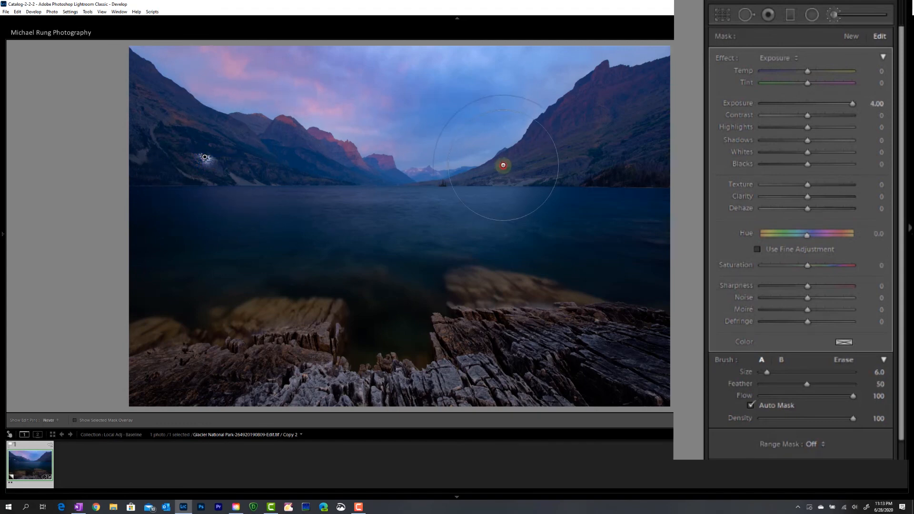
{"action": "left_click", "coordinate": [503, 165], "text": "shift"}
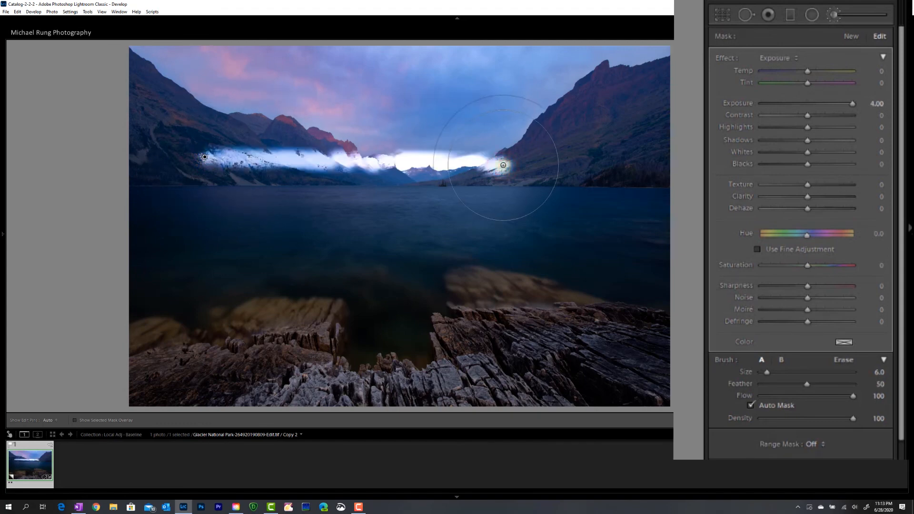
Turn off Auto Mask, set the brush Feather to 0, and extend the stroke with two straight segments zigzagging across the upper lake
{"action": "left_click", "coordinate": [752, 404]}
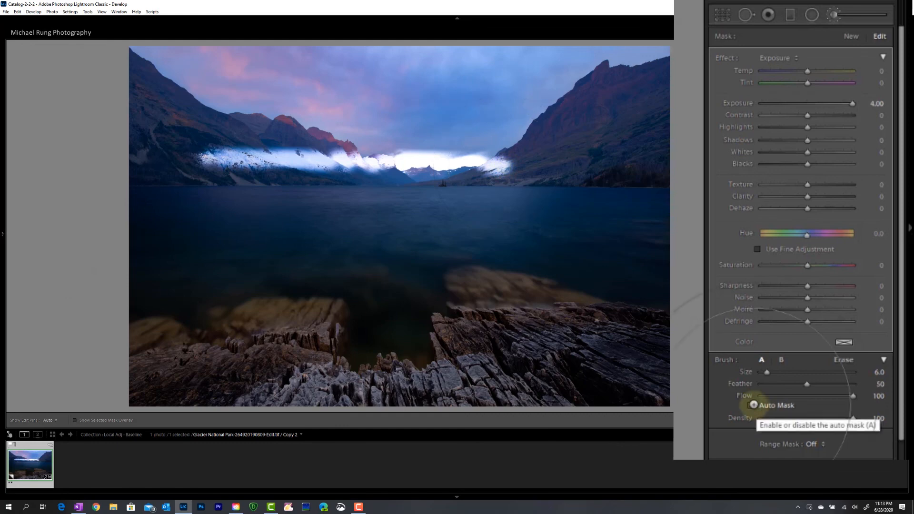
{"action": "left_click_drag", "start_coordinate": [805, 384], "coordinate": [751, 389]}
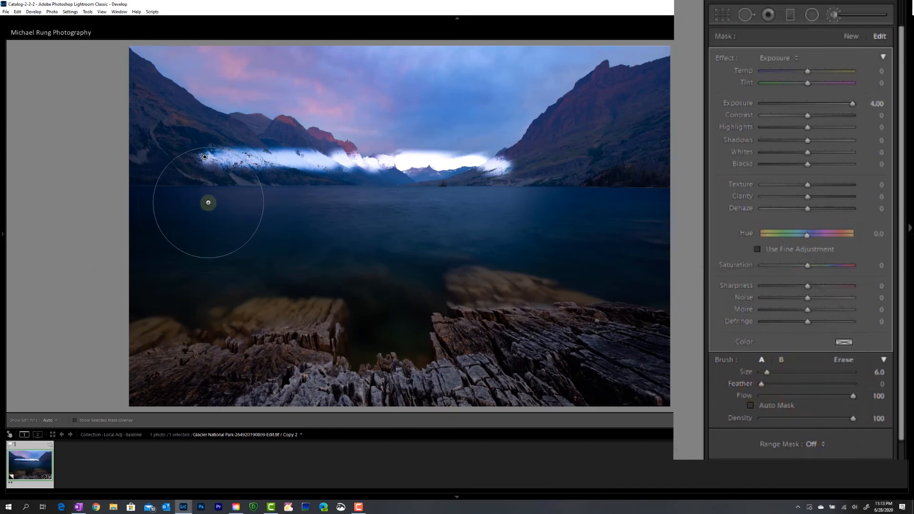
{"action": "left_click", "coordinate": [208, 203], "text": "shift"}
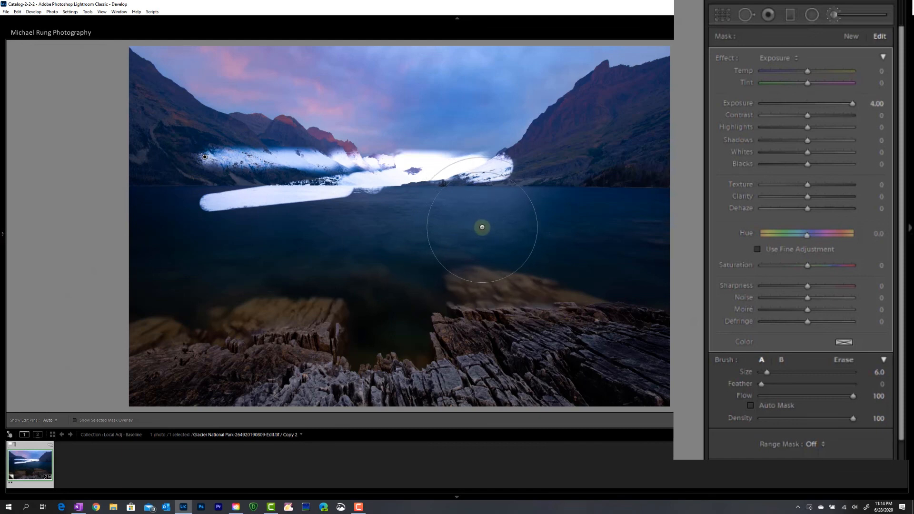
{"action": "left_click", "coordinate": [482, 227], "text": "shift"}
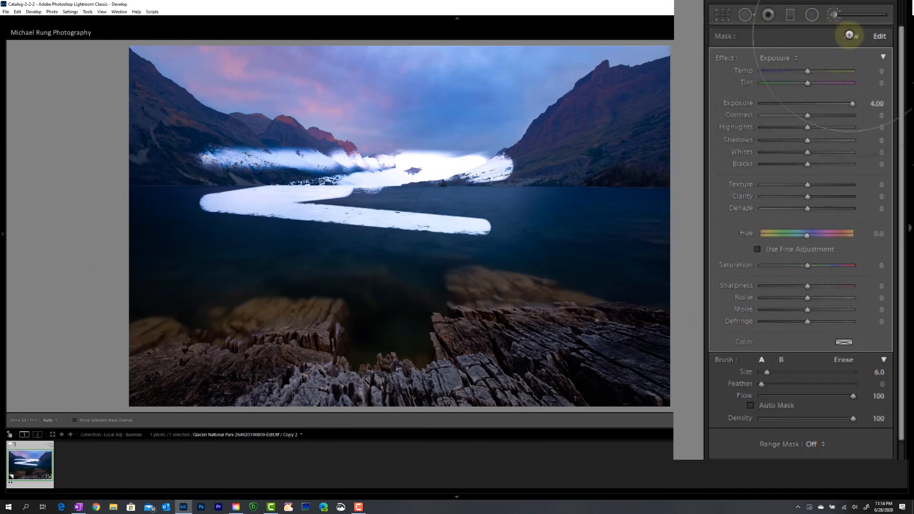
Start a new brush adjustment and paint a straight Exposure 4.00 stroke from the right mountain down to the foreground rocks
{"action": "left_click", "coordinate": [851, 36]}
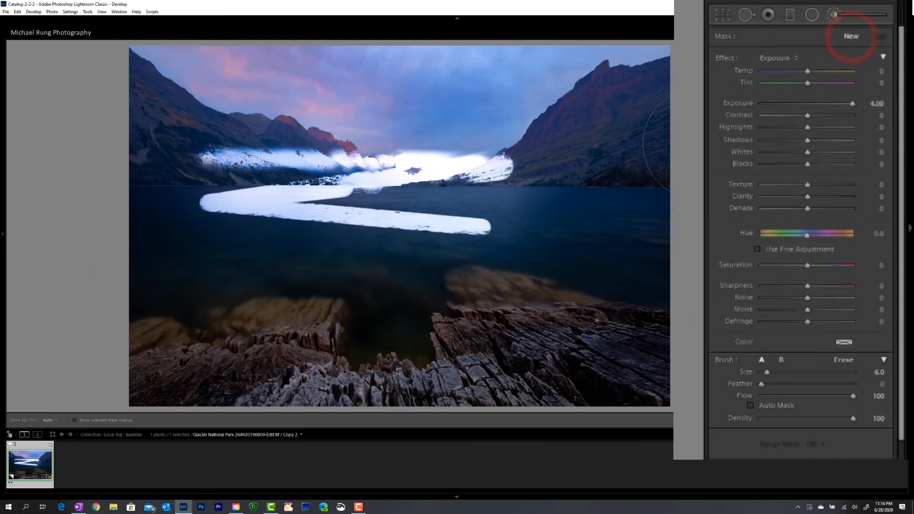
{"action": "left_click", "coordinate": [601, 116]}
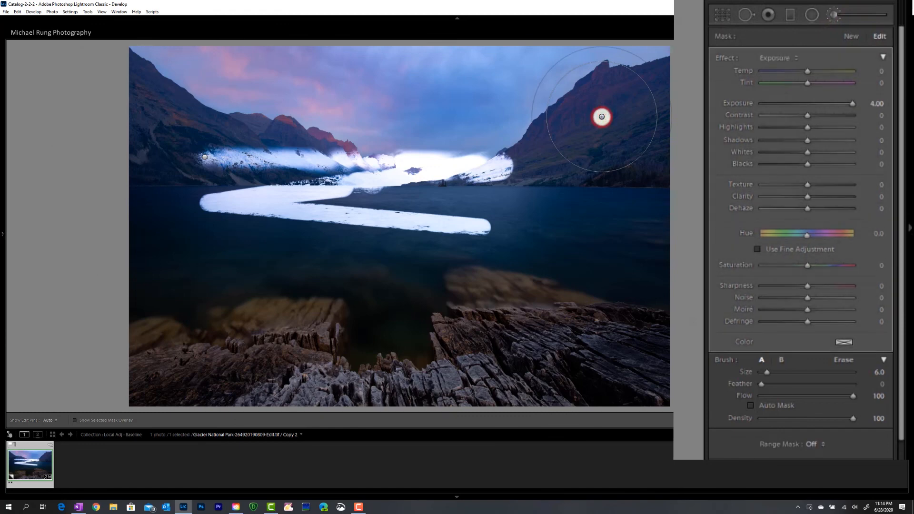
{"action": "left_click", "coordinate": [502, 337], "text": "shift"}
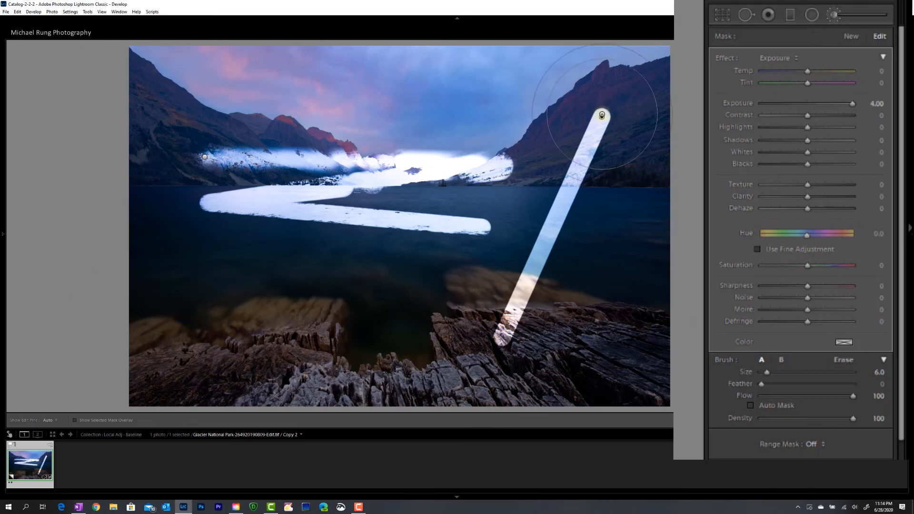
Delete both brush adjustments, the one on the right mountain and the one on the left mountain
{"action": "right_click", "coordinate": [601, 116]}
{"action": "left_click", "coordinate": [617, 129]}
{"action": "right_click", "coordinate": [205, 157]}
{"action": "left_click", "coordinate": [220, 168]}
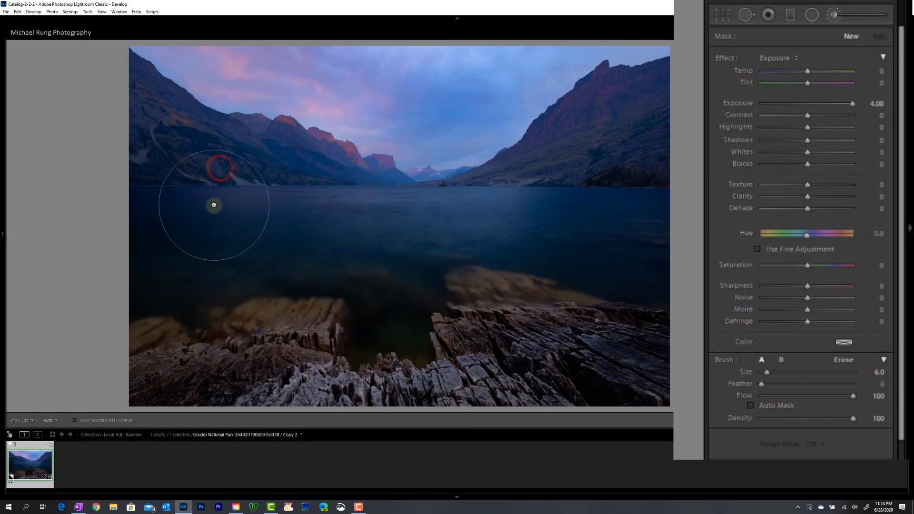
Dab a small hard spot on the lake's left side and join it rightward with a straight stroke at Size 15.0, Feather 69, Flow 68
{"action": "left_click", "coordinate": [173, 208]}
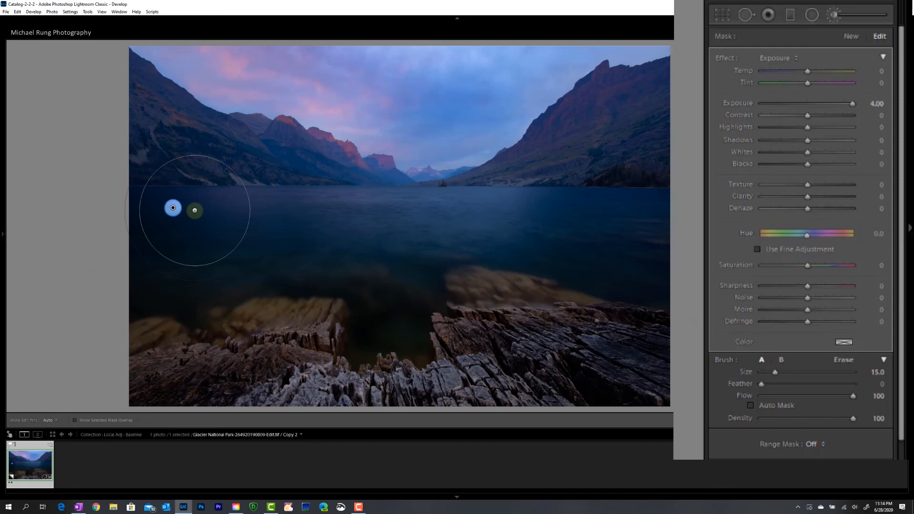
{"action": "mouse_move", "coordinate": [762, 384]}
{"action": "left_mouse_down"}
{"action": "mouse_move", "coordinate": [824, 384]}
{"action": "mouse_move", "coordinate": [823, 395]}
{"action": "left_mouse_up"}
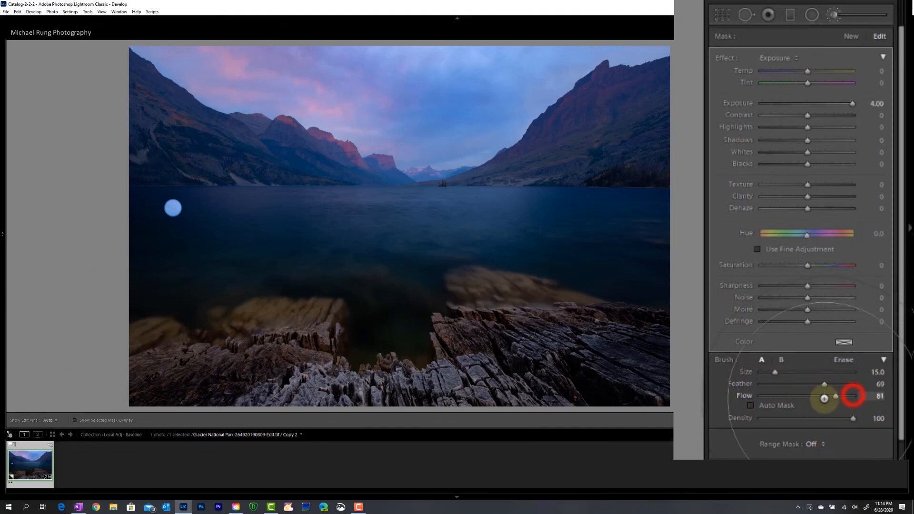
{"action": "left_click", "coordinate": [588, 225], "text": "shift"}
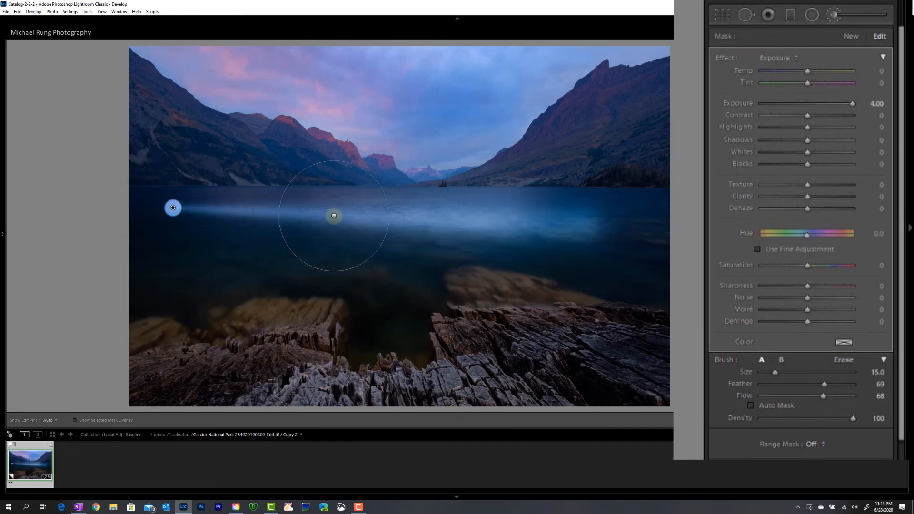
{"action": "mouse_move", "coordinate": [584, 229]}
{"action": "left_mouse_down"}
{"action": "mouse_move", "coordinate": [294, 212]}
{"action": "mouse_move", "coordinate": [288, 220]}
{"action": "mouse_move", "coordinate": [597, 225]}
{"action": "mouse_move", "coordinate": [489, 230]}
{"action": "mouse_move", "coordinate": [257, 216]}
{"action": "left_mouse_up"}
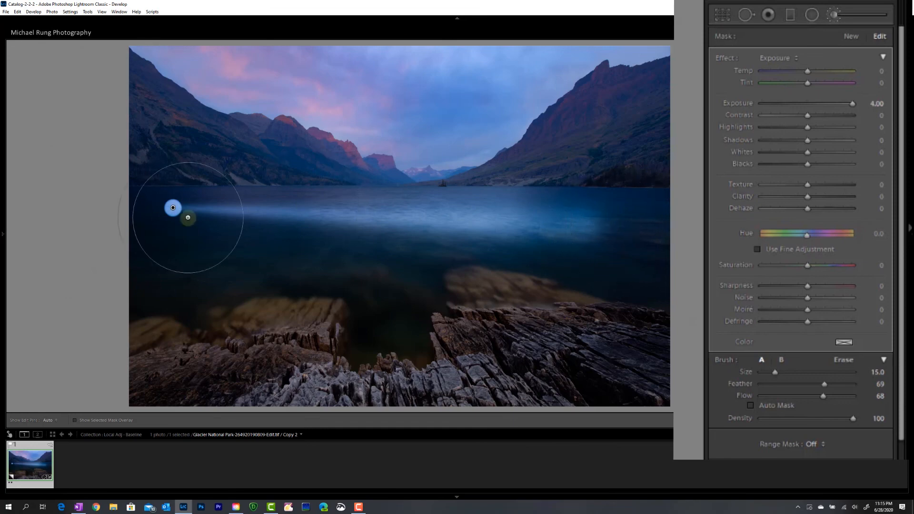
Start a new brush adjustment on the lower left lake and paint a straight stroke to mid-lake with Feather 11 and Flow 100
{"action": "left_click", "coordinate": [845, 39]}
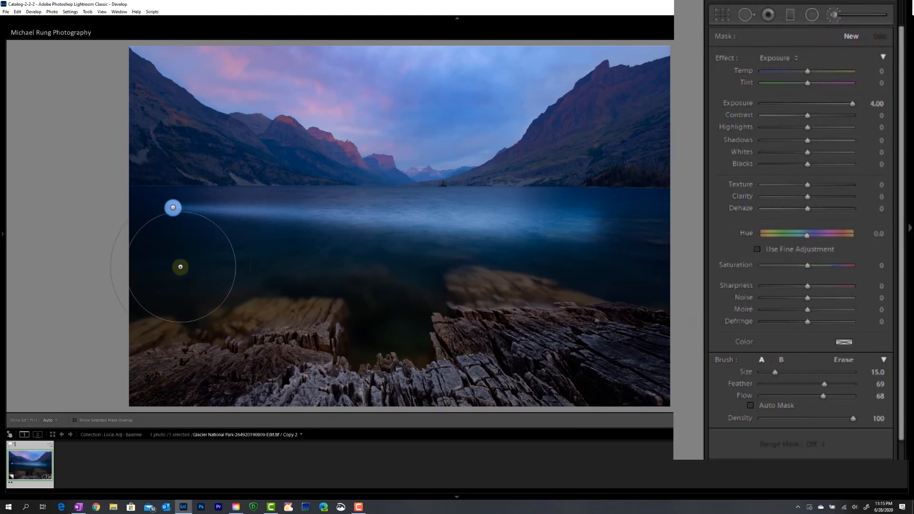
{"action": "left_click", "coordinate": [179, 272]}
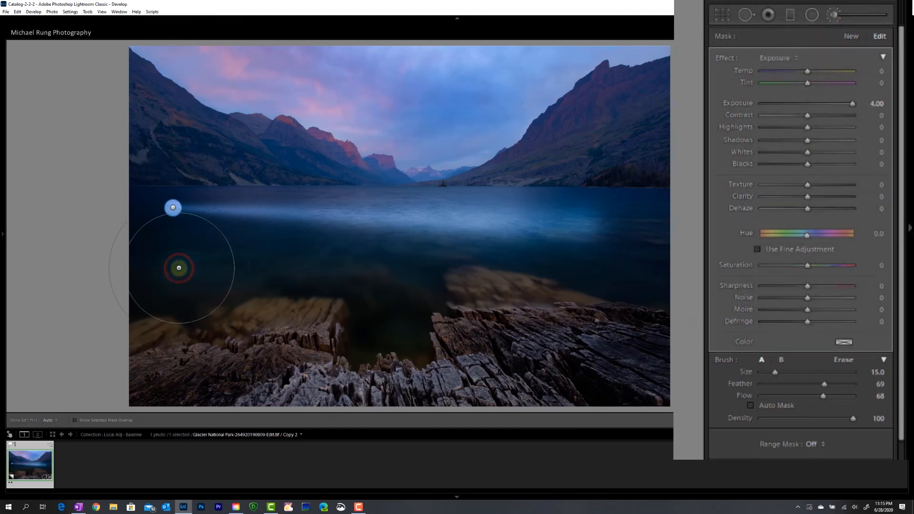
{"action": "left_click_drag", "start_coordinate": [179, 271], "coordinate": [179, 267]}
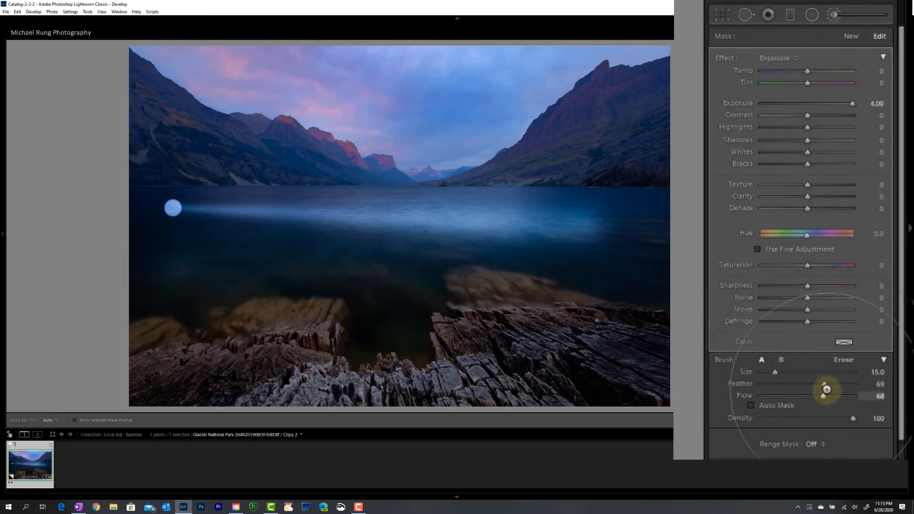
{"action": "left_click_drag", "start_coordinate": [823, 384], "coordinate": [771, 383]}
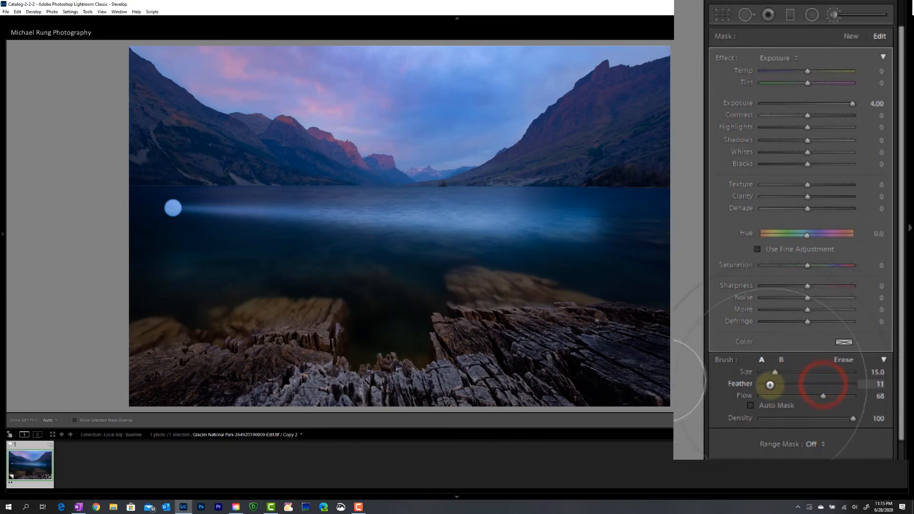
{"action": "left_click_drag", "start_coordinate": [822, 395], "coordinate": [863, 394]}
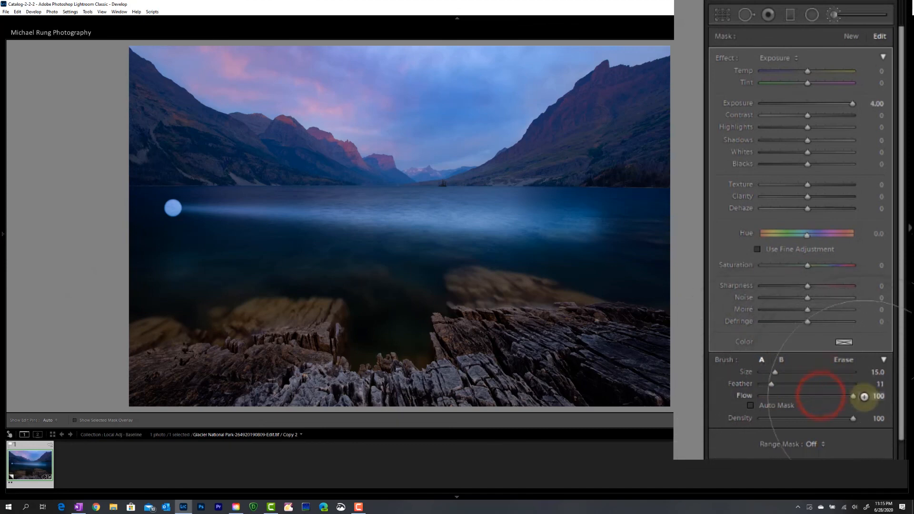
{"action": "left_click", "coordinate": [391, 270], "text": "shift"}
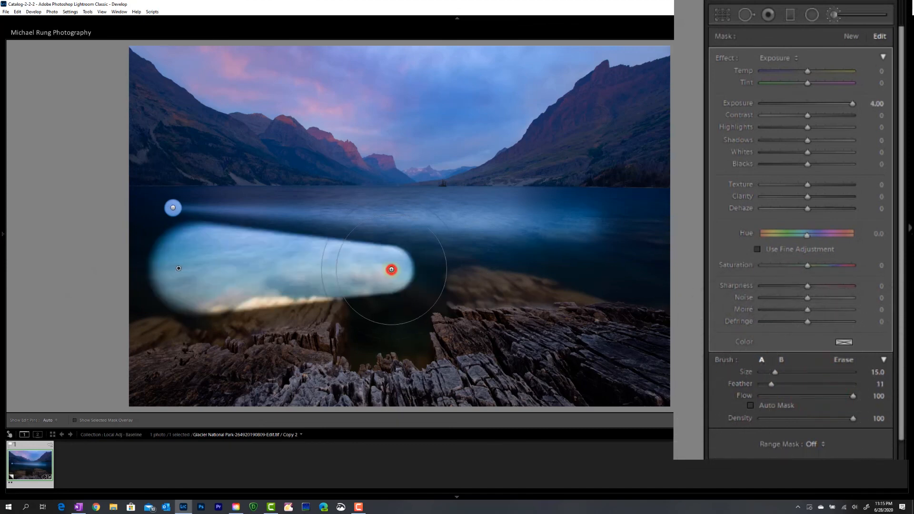